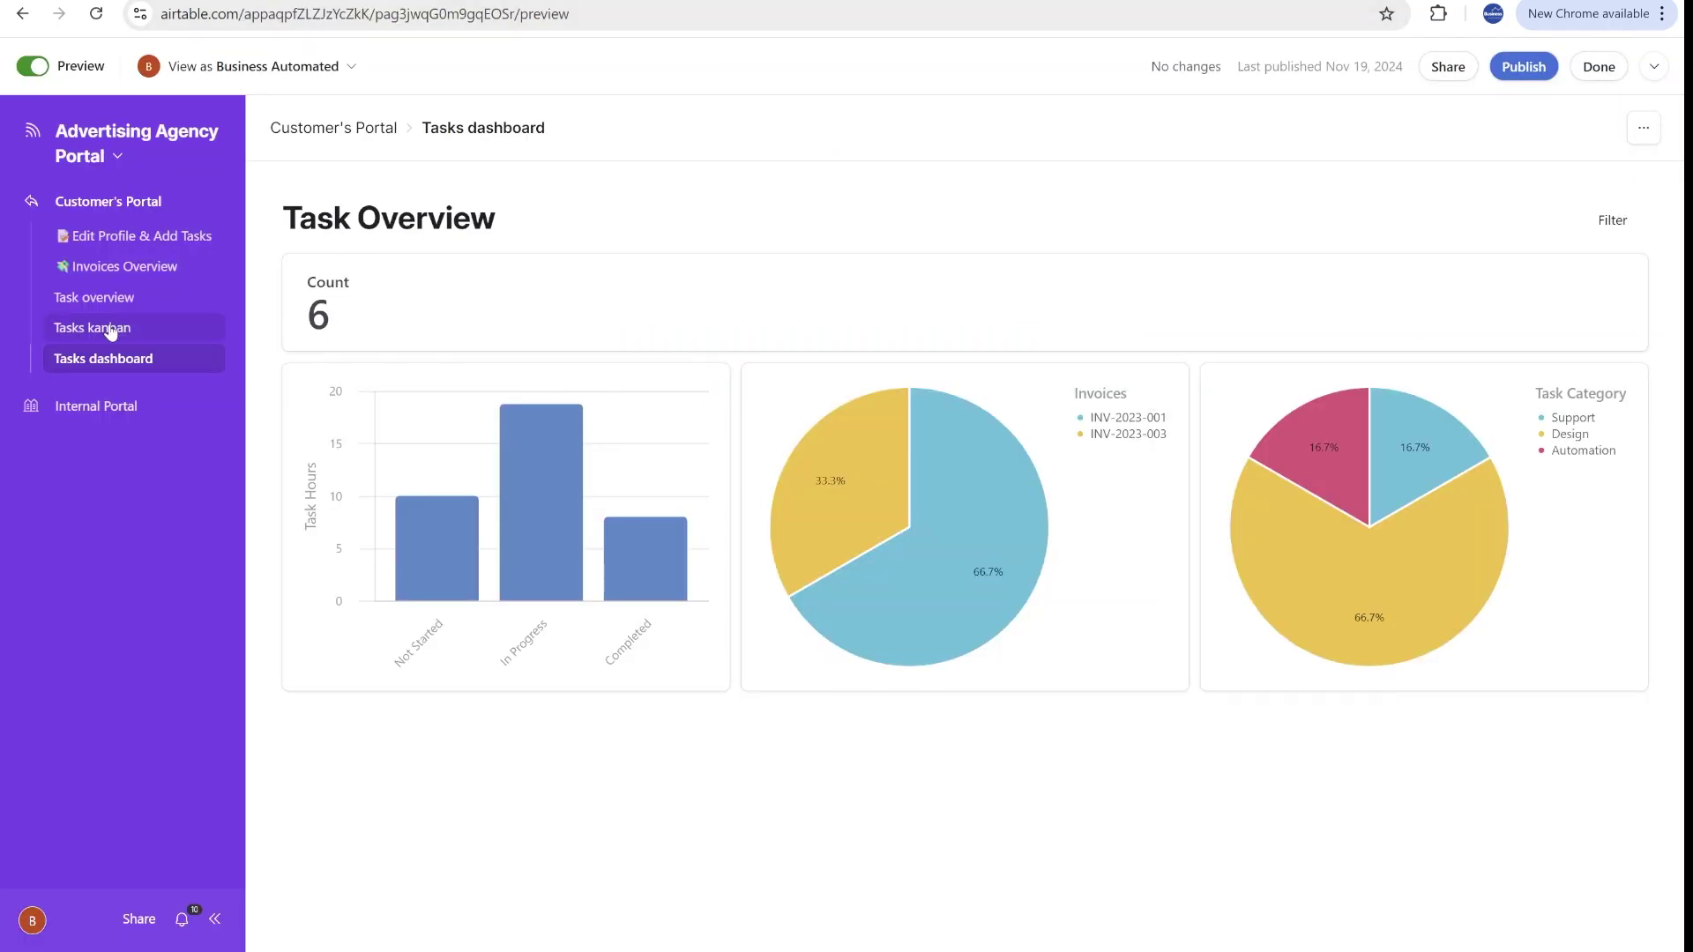
Step: Browse the portal's Tasks kanban, Invoices Overview, Edit Profile & Add Tasks and Tasks dashboard pages
left_click(106, 328)
left_click(97, 267)
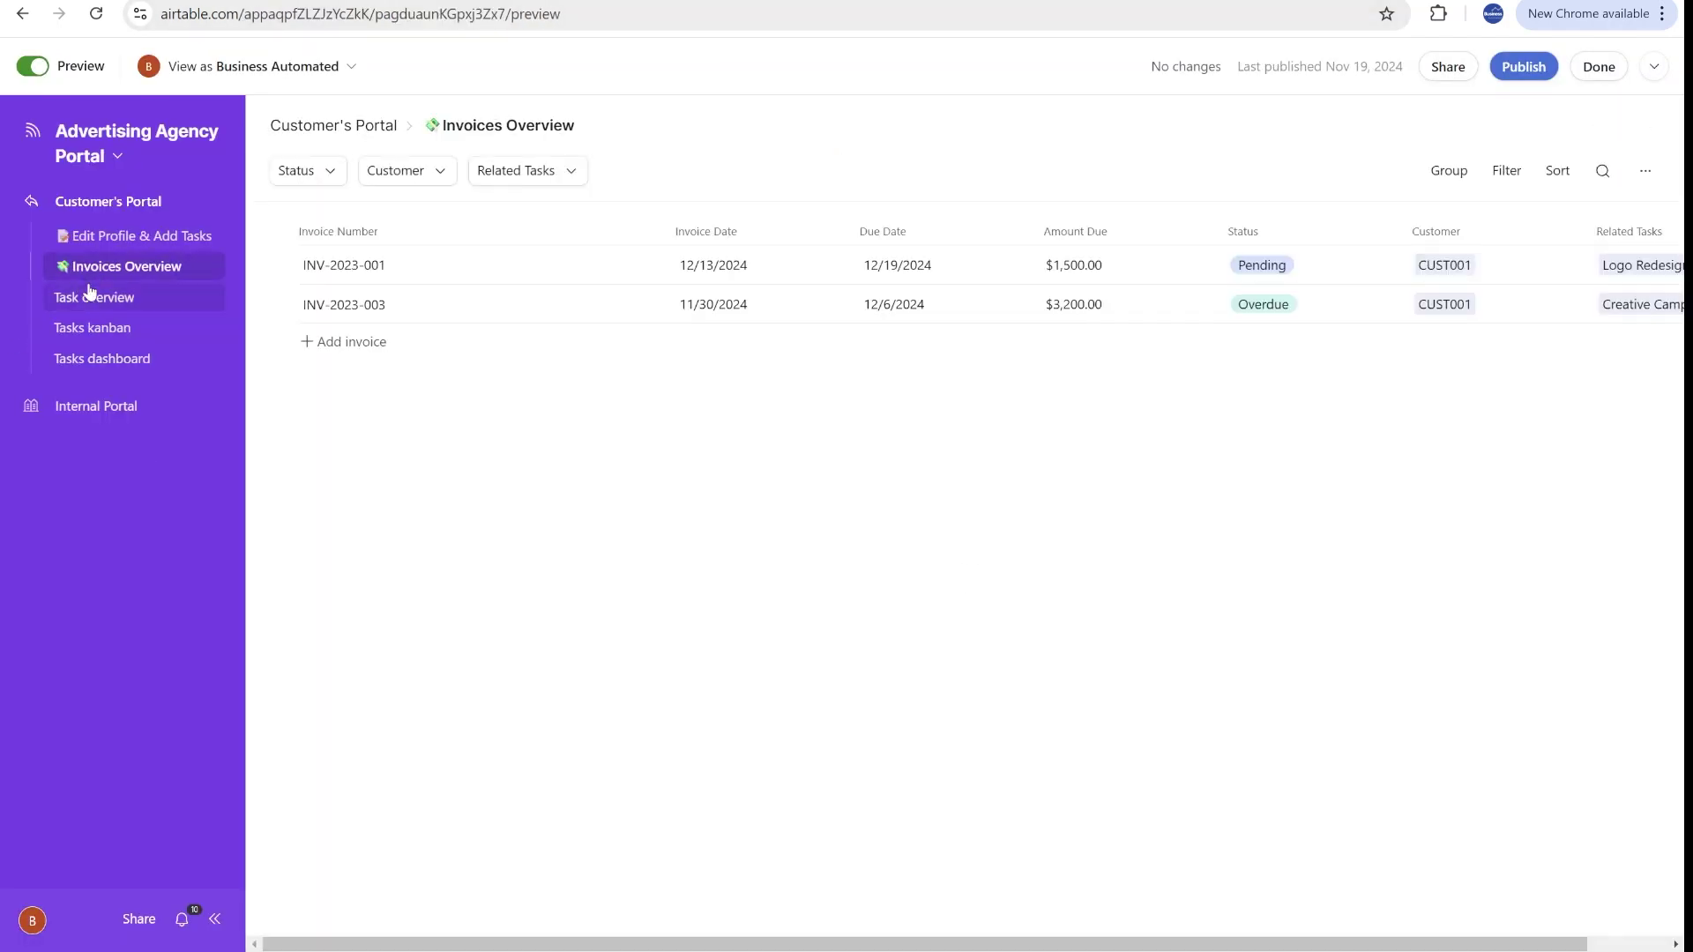
left_click(133, 235)
left_click(117, 361)
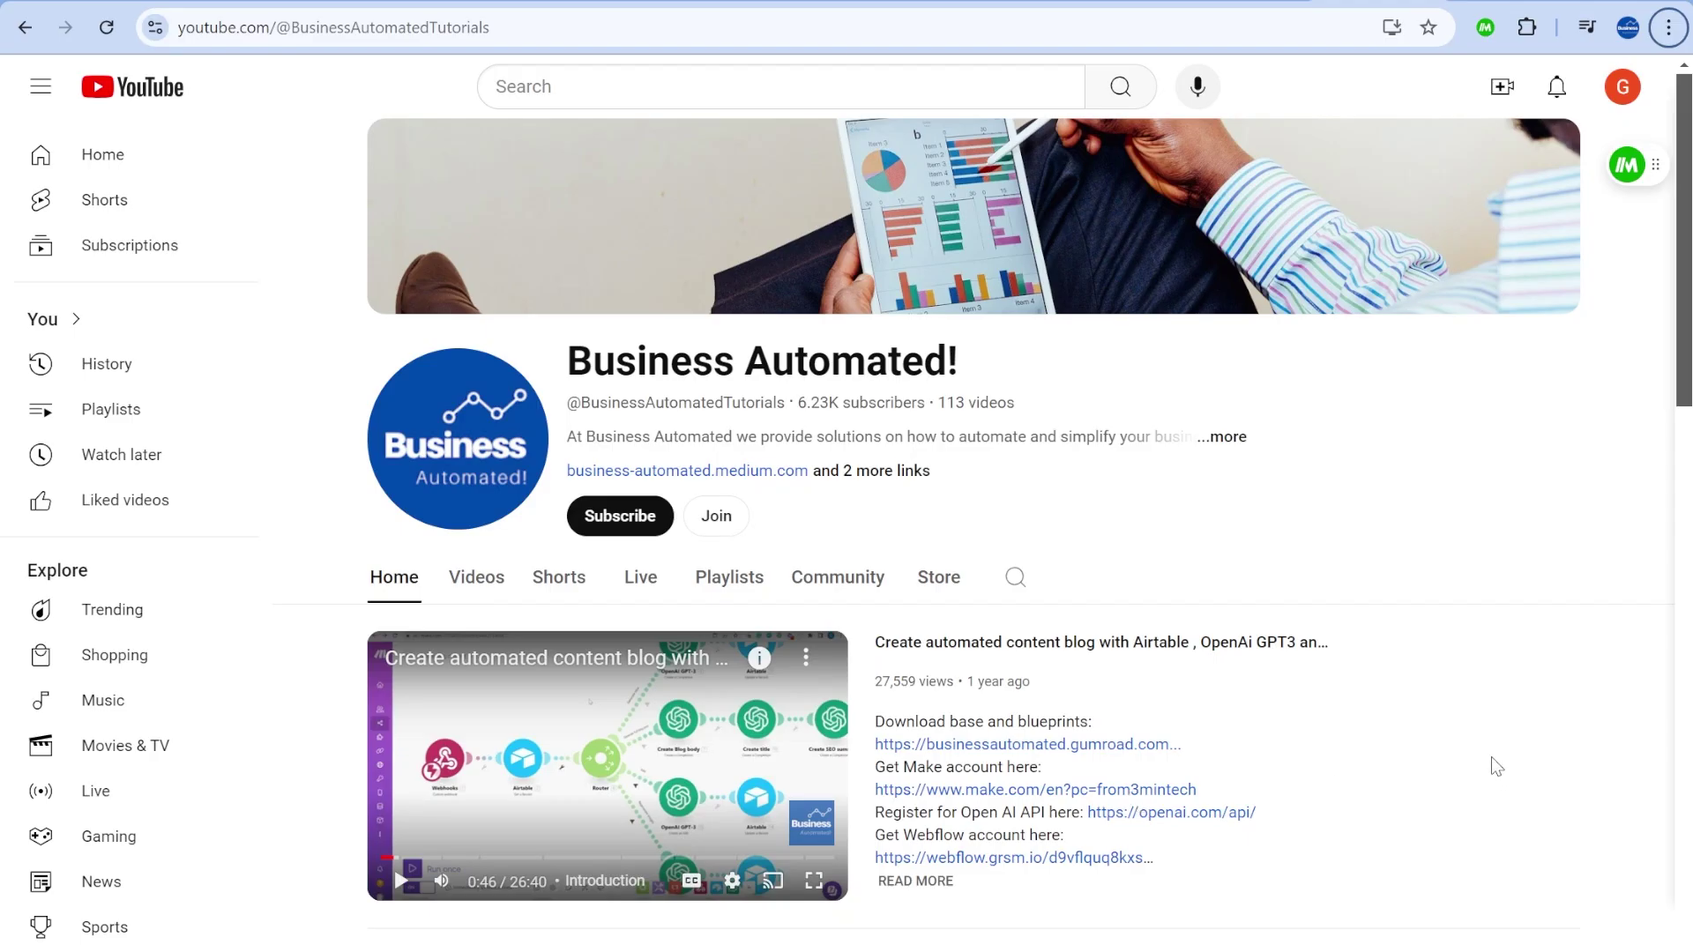
Step: Open the channel's Join options and view the Automation Advocate and Business Automator! tier perks
scroll(1557, 526, "down", 5)
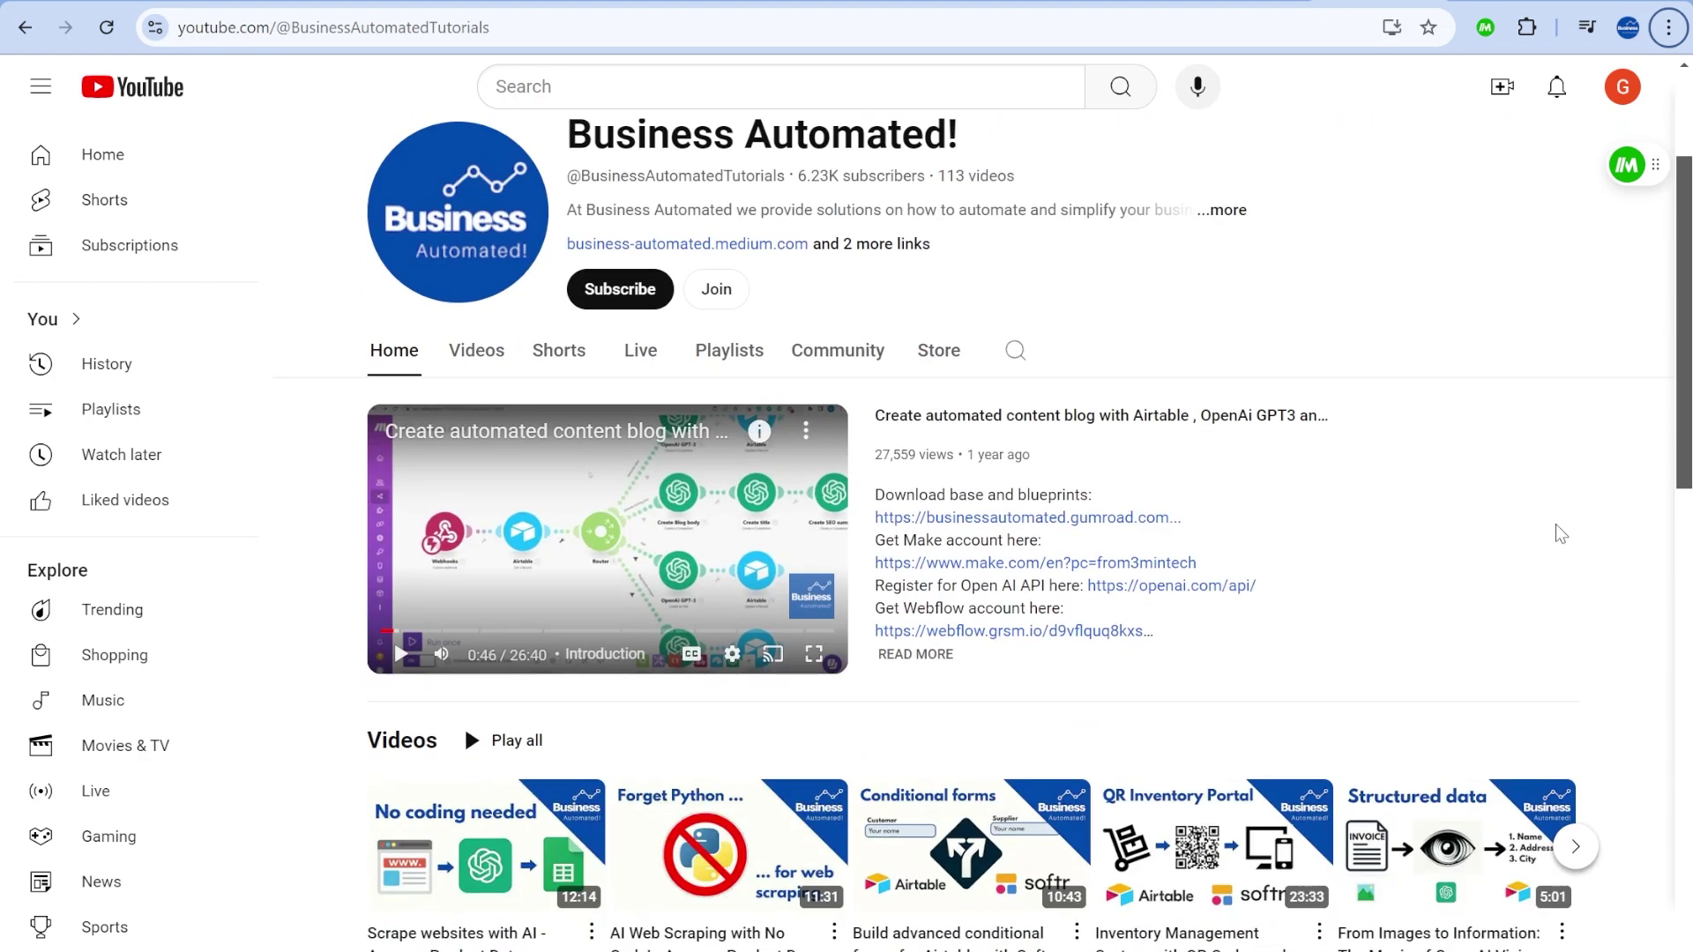
scroll(1549, 544, "down", 3)
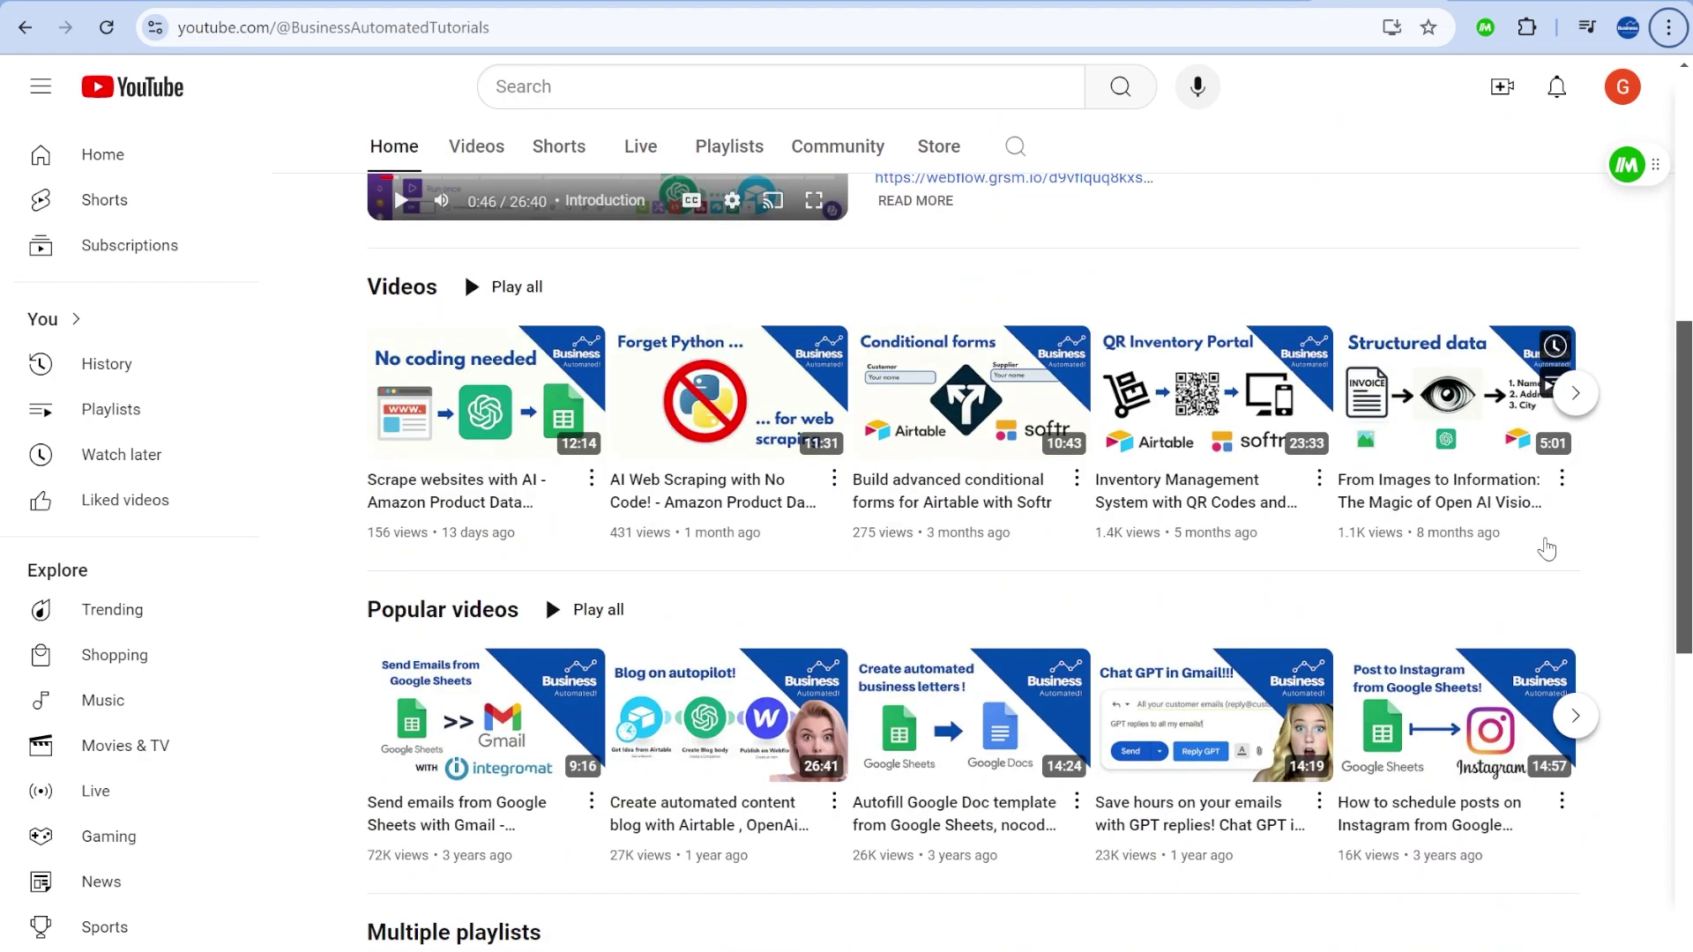
scroll(1185, 713, "up", 8)
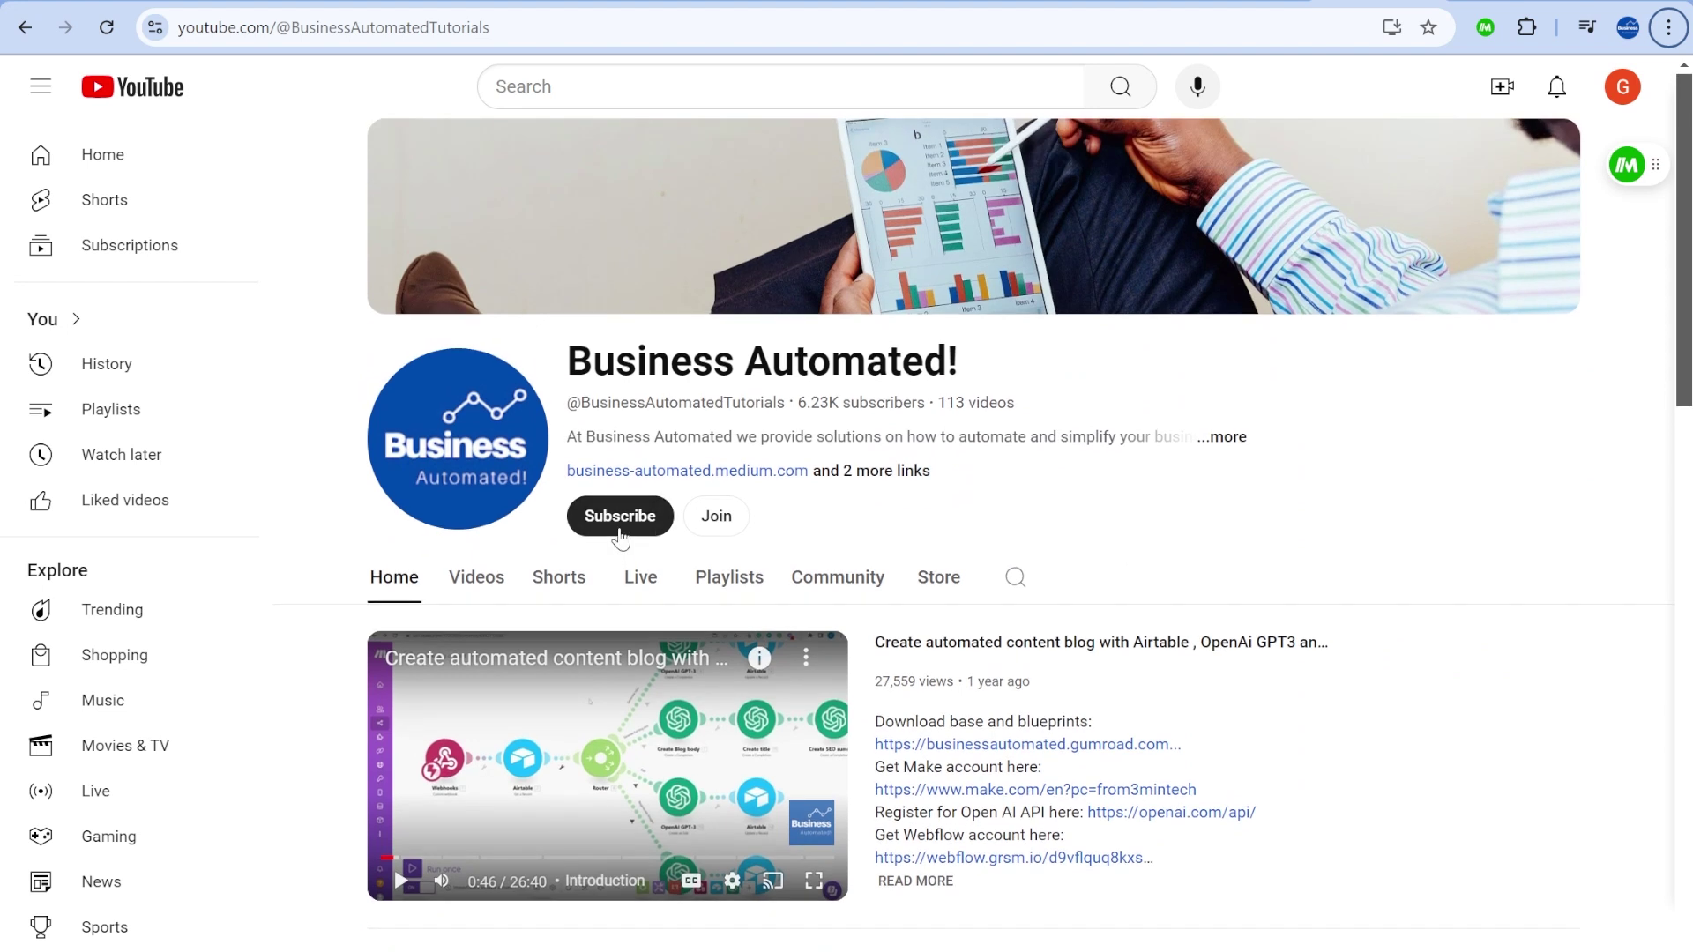
scroll(622, 533, "down", 3)
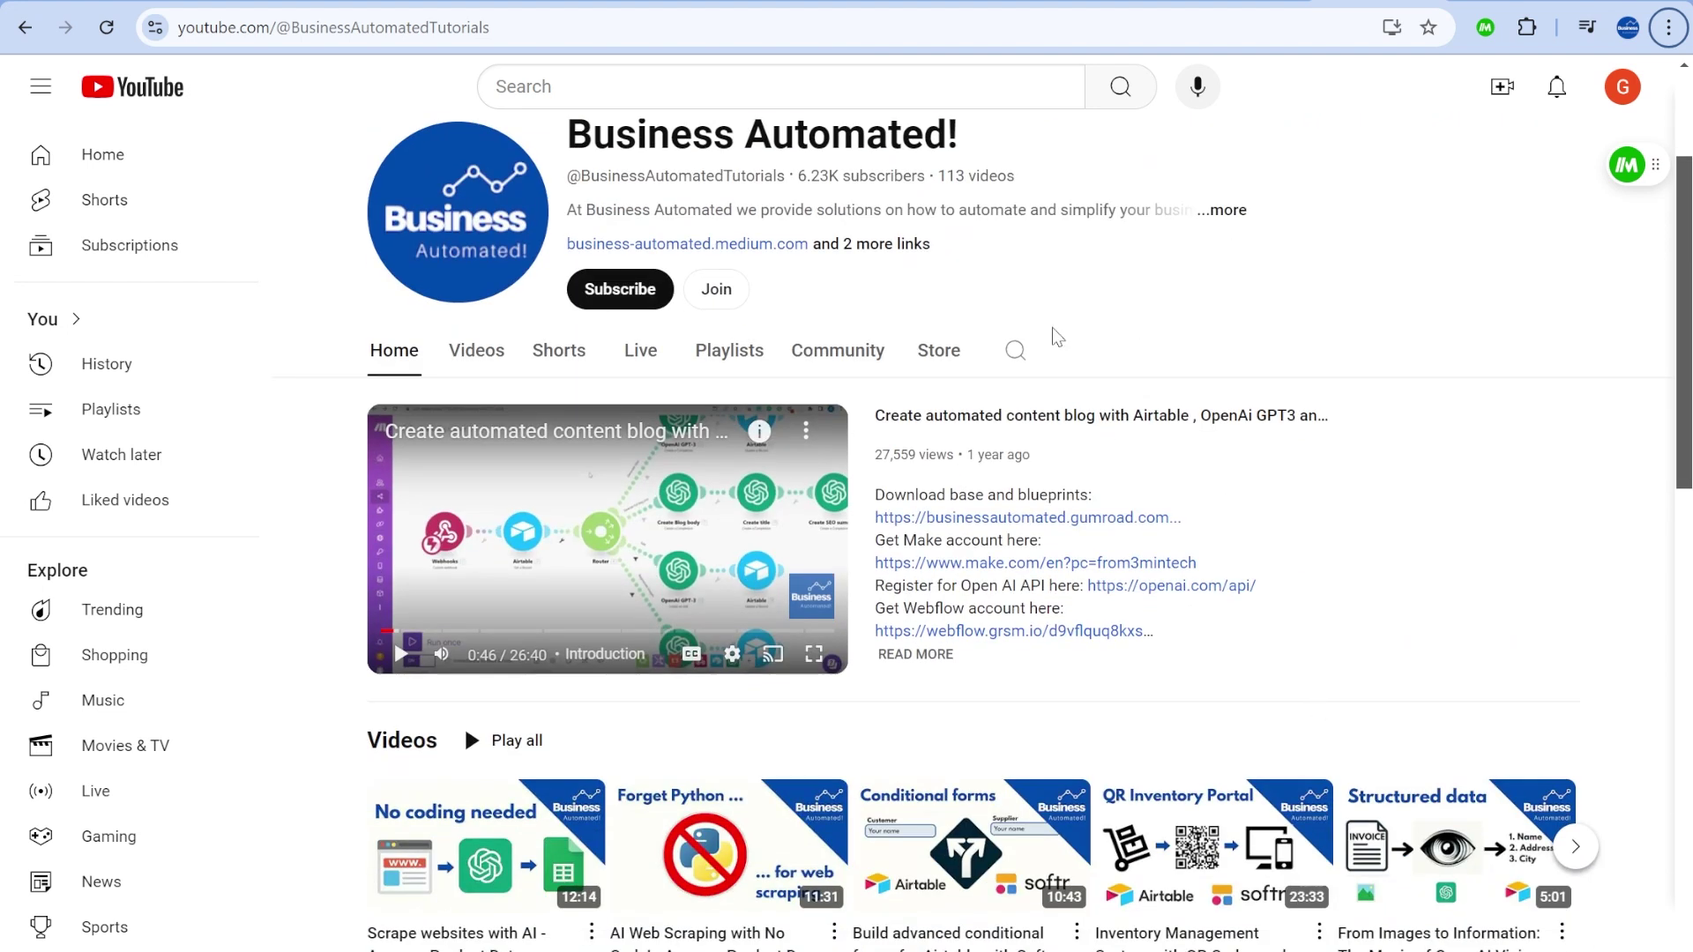
left_click(719, 295)
scroll(739, 335, "down", 3)
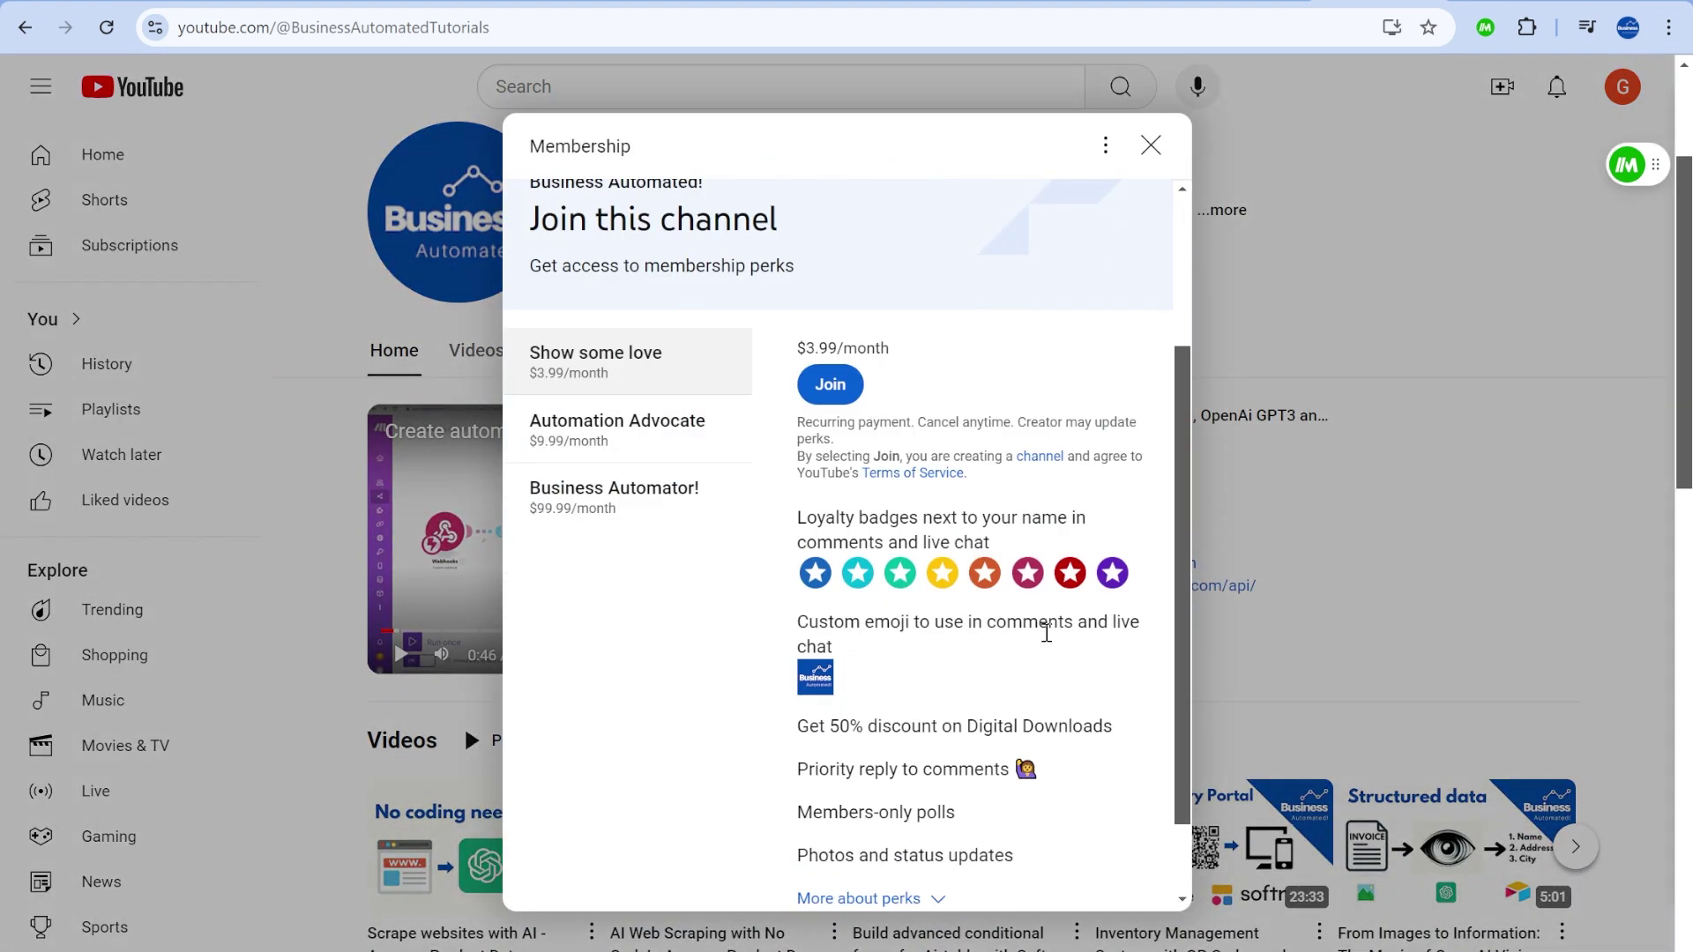
left_click(680, 445)
left_click(611, 574)
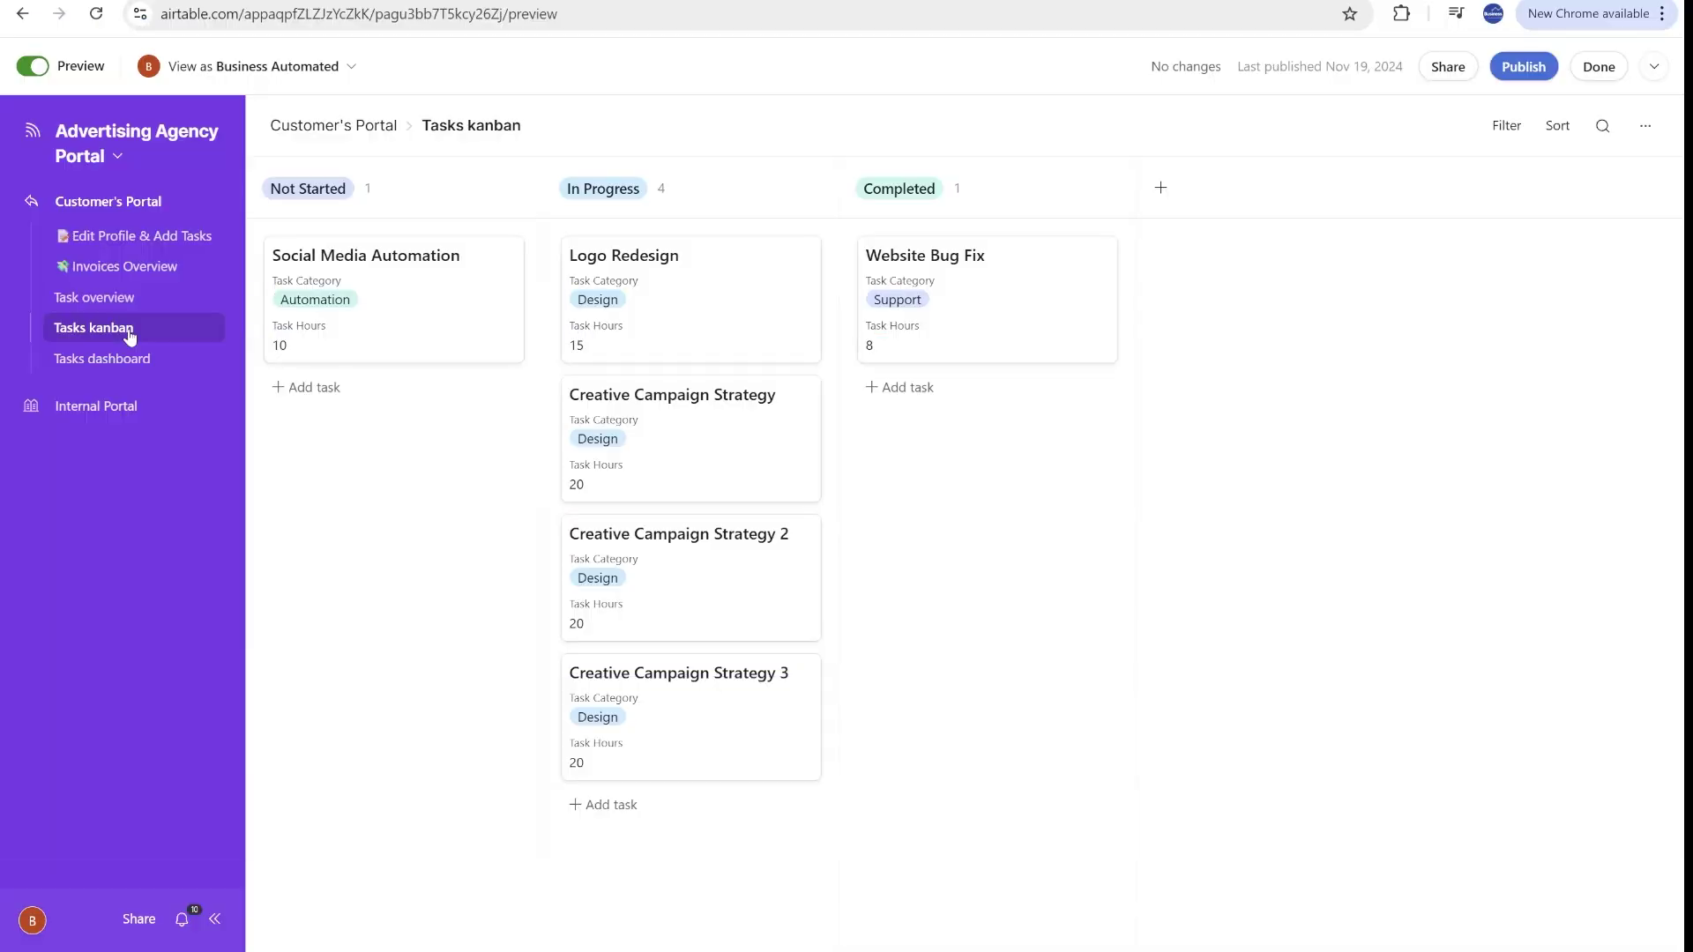
Step: Show the Task overview page listing the six tasks
left_click(114, 304)
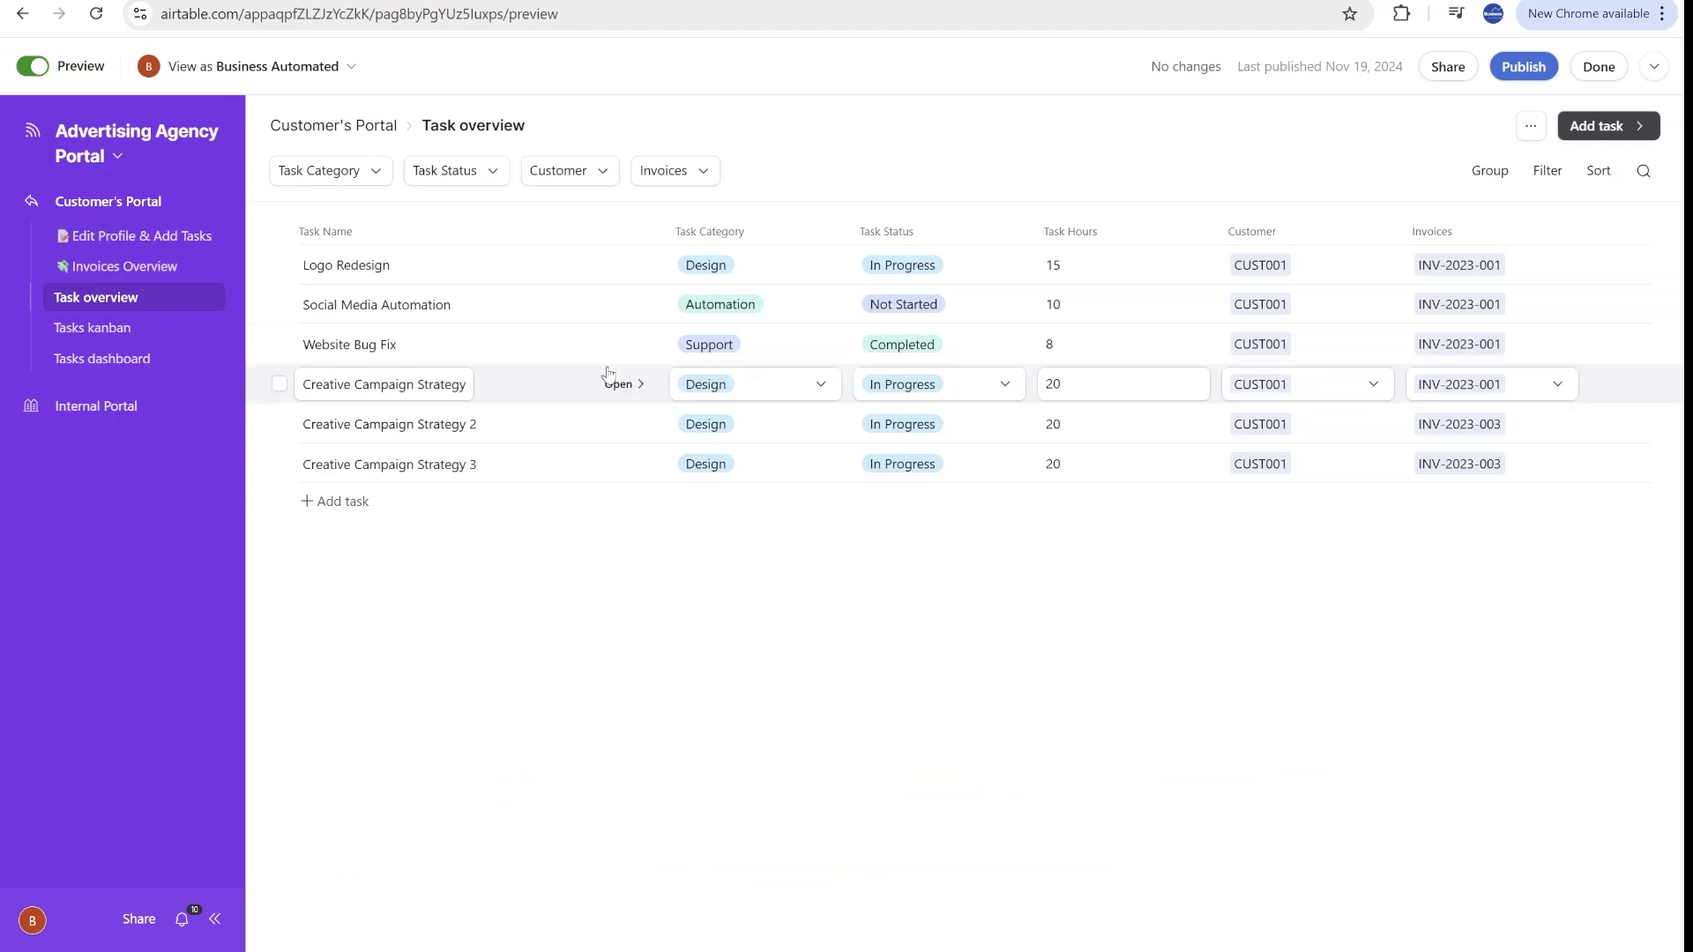
Step: Open interface sharing and list the Editor, Commenter and Read only invitation roles
left_click(1444, 77)
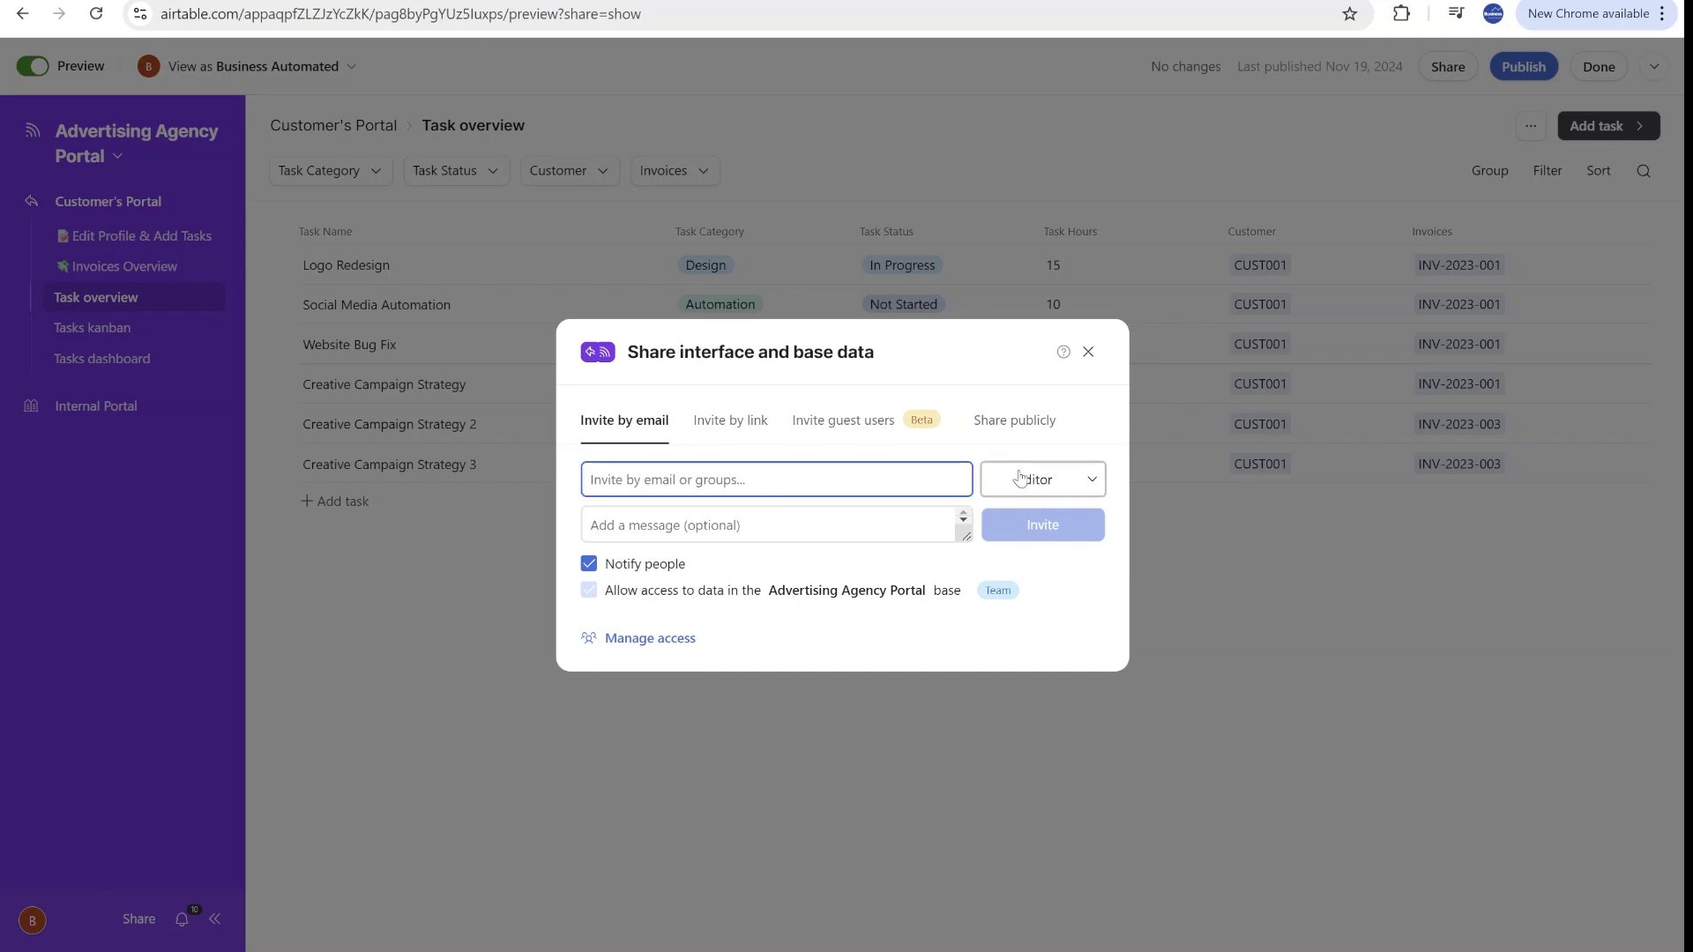
left_click(1089, 480)
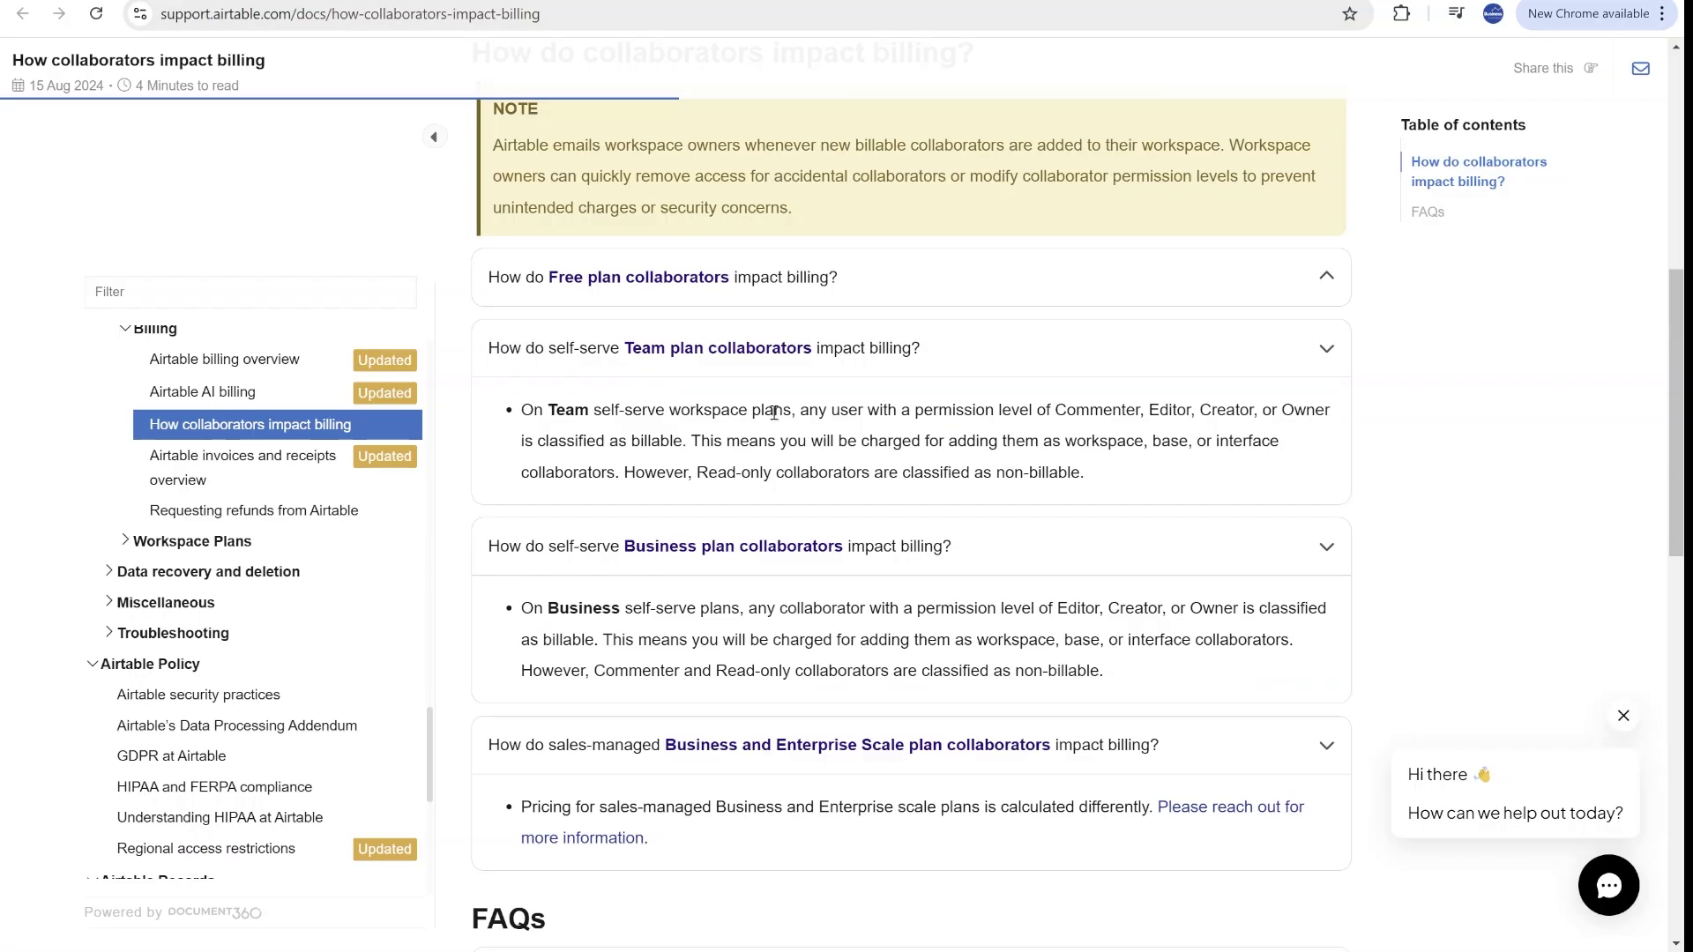
Step: Highlight the Team and Business plan notes that read-only collaborators are non-billable
left_click_drag(1097, 484, 696, 473)
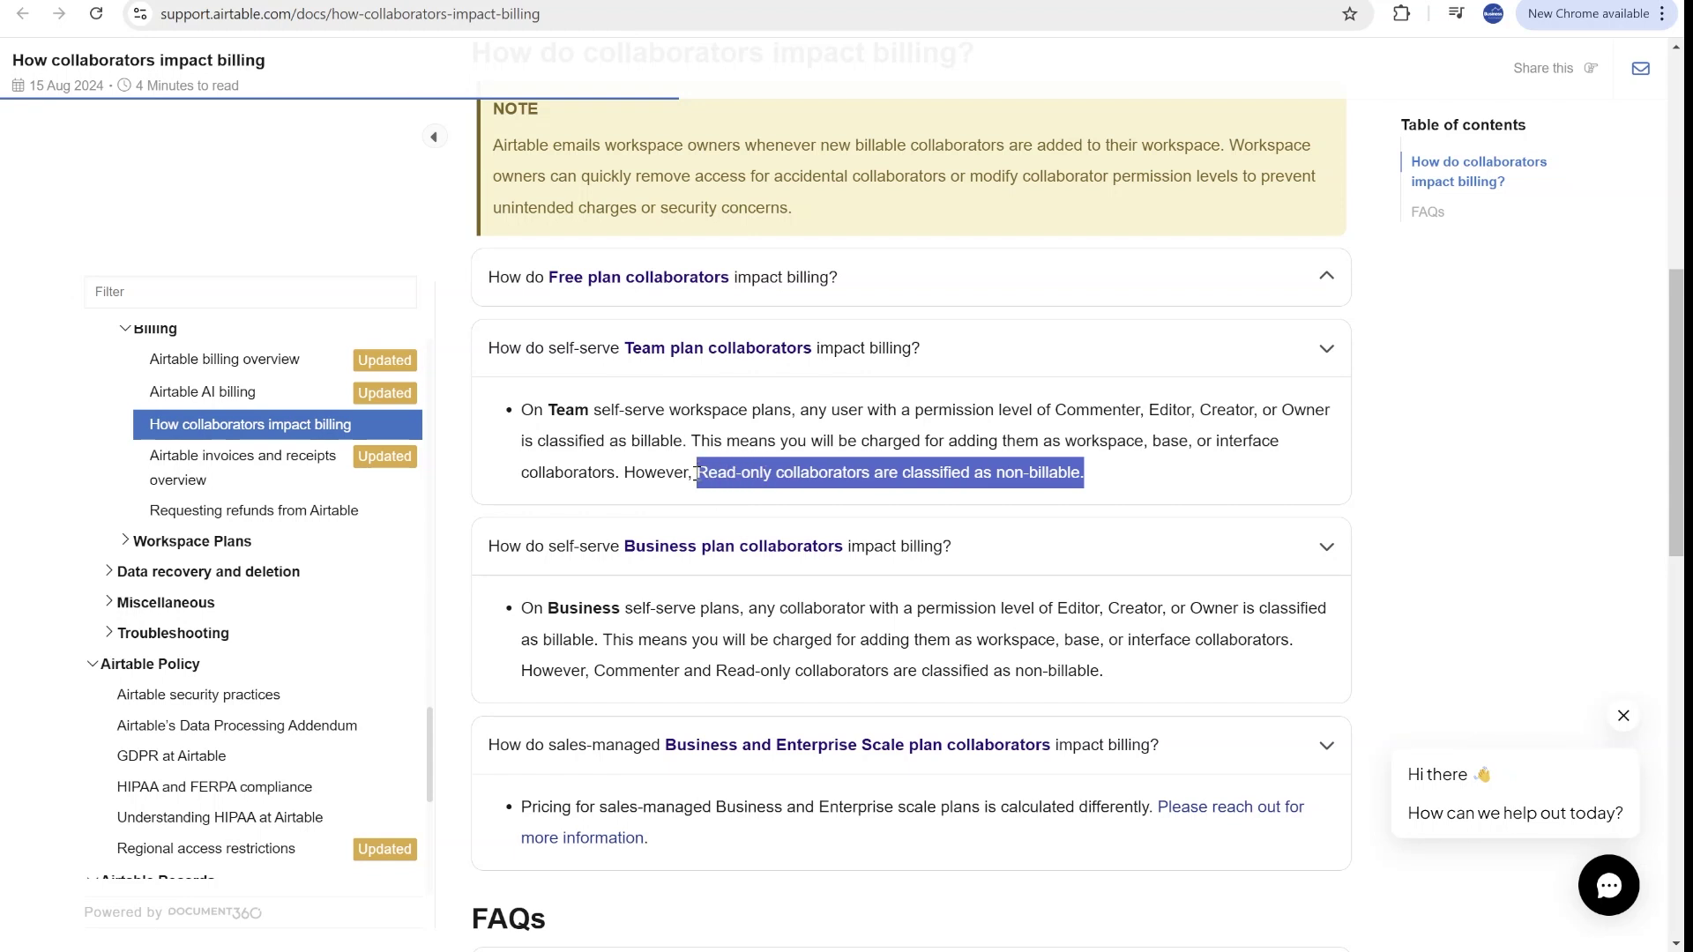
left_click_drag(1118, 692, 708, 672)
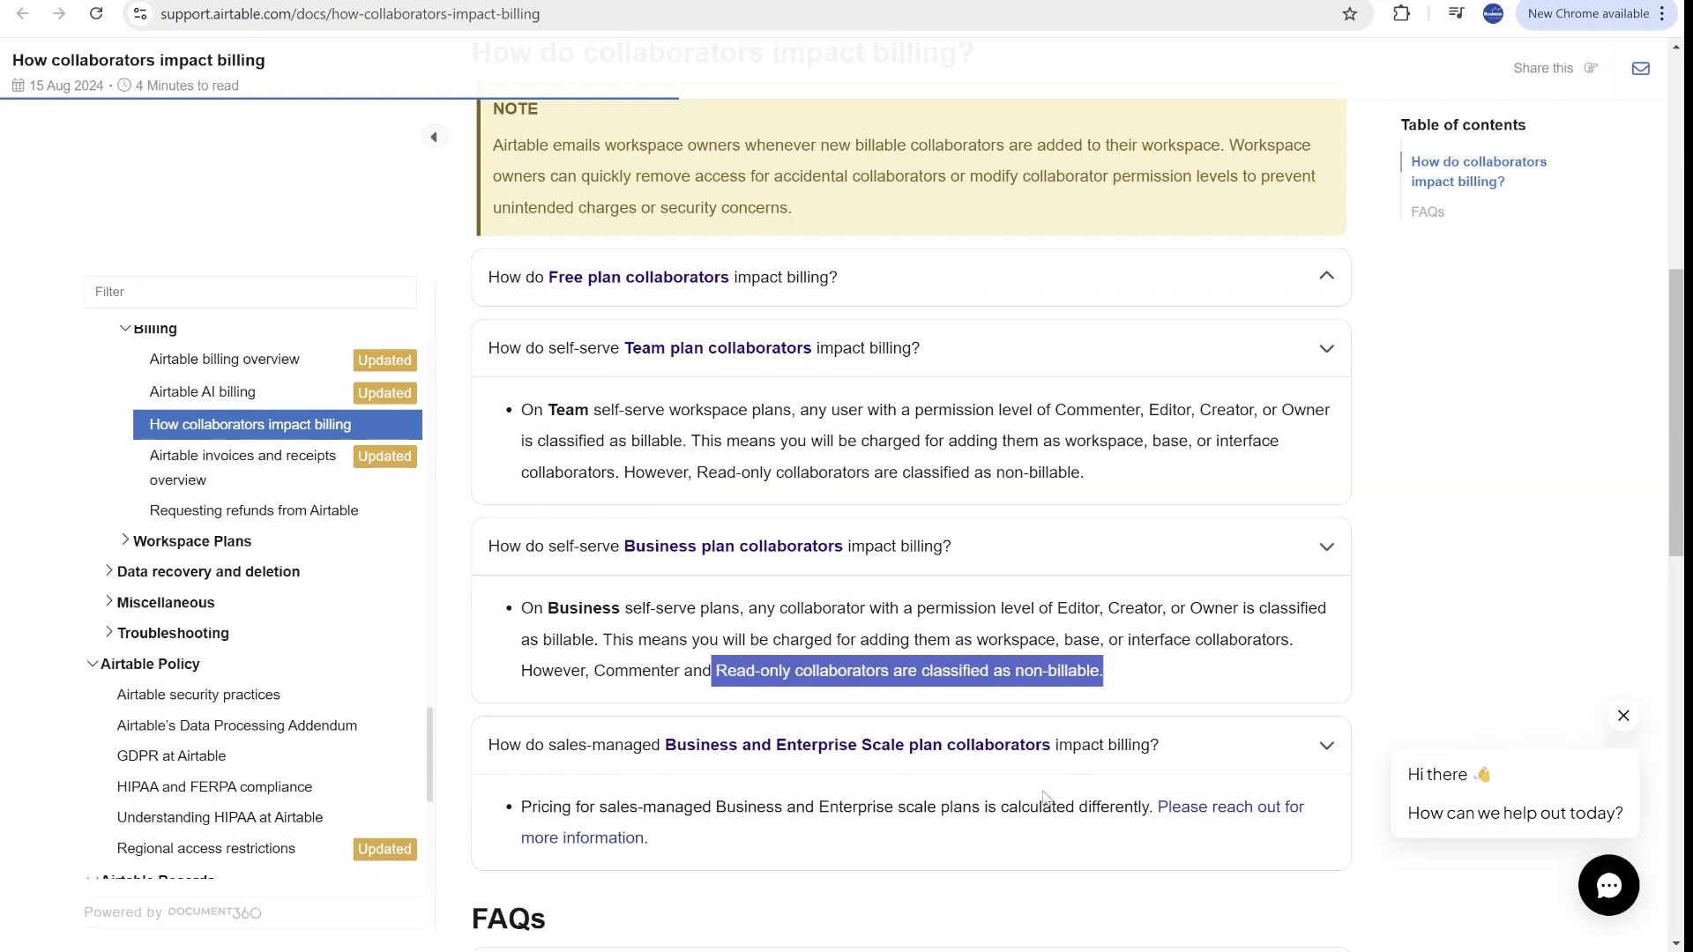
scroll(1128, 586, "down", 2)
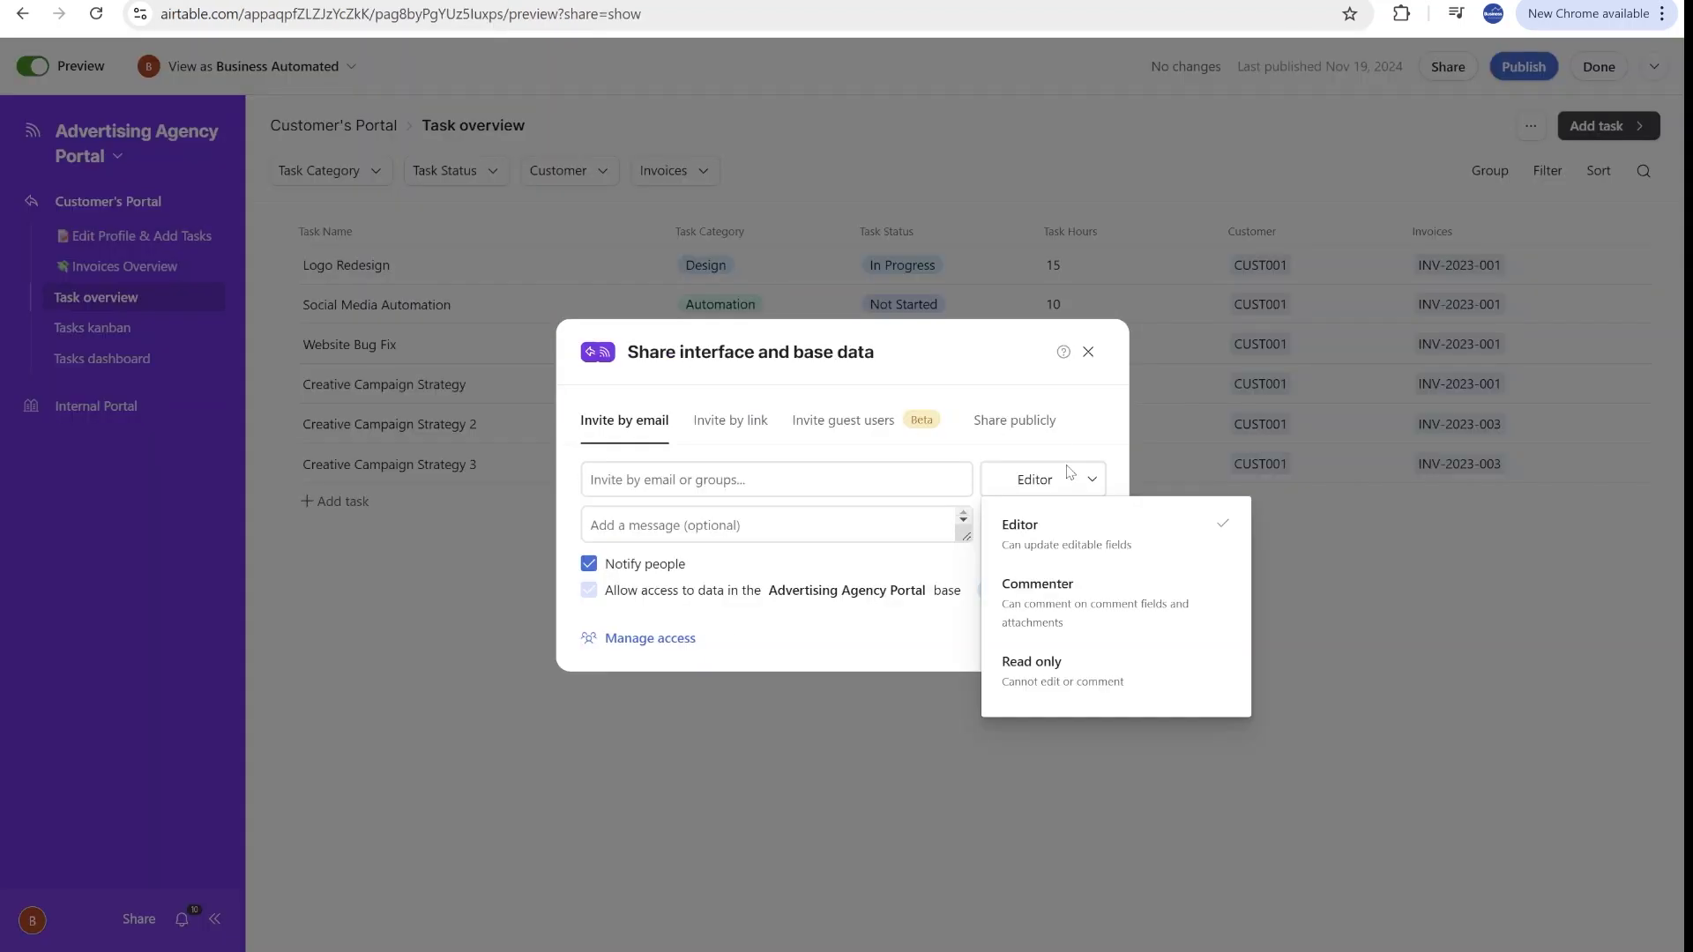
Step: Close the role list, view the portal's underlying base data, then return to the preview
left_click(860, 566)
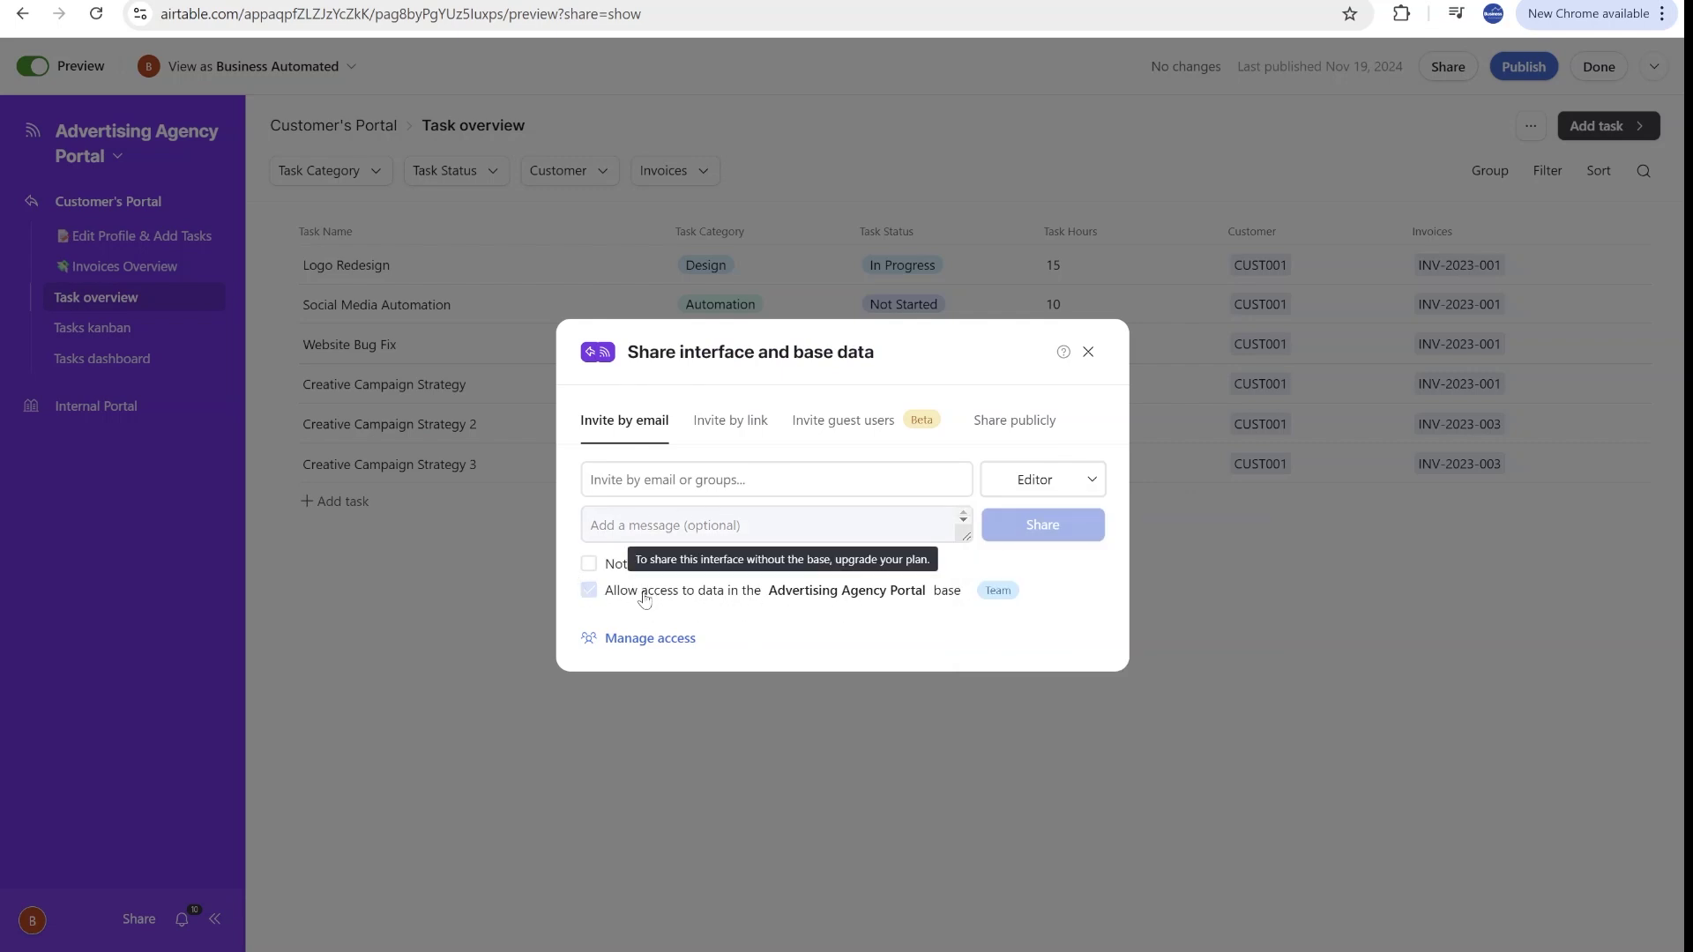
left_click(635, 482)
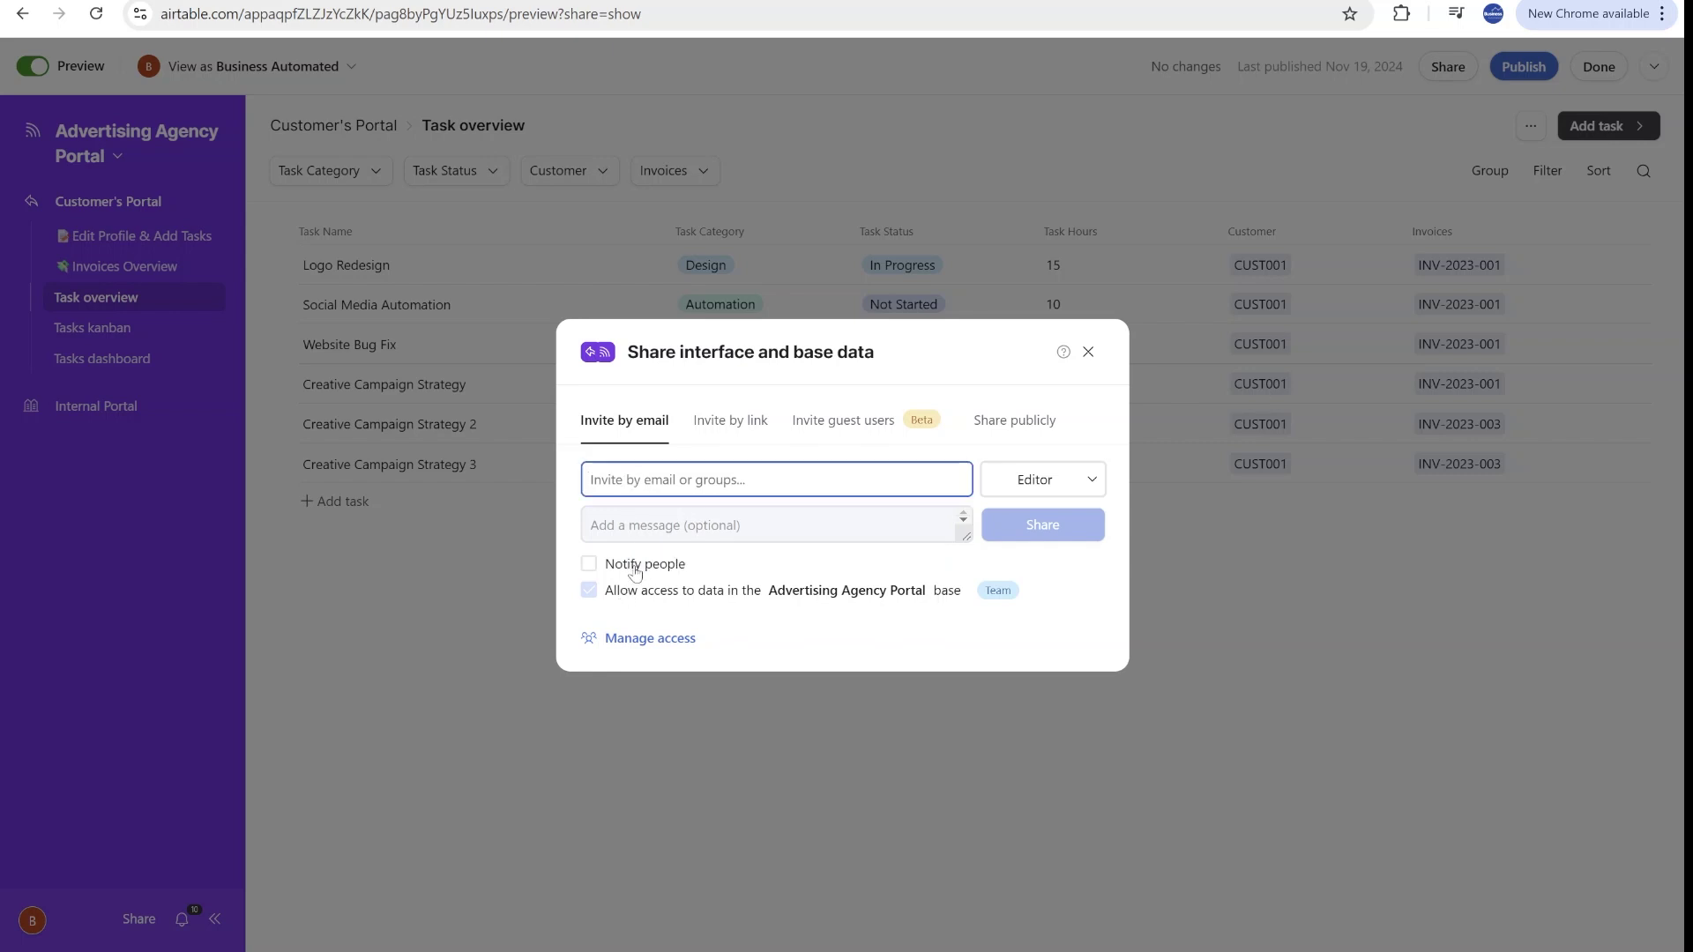
left_click(146, 143)
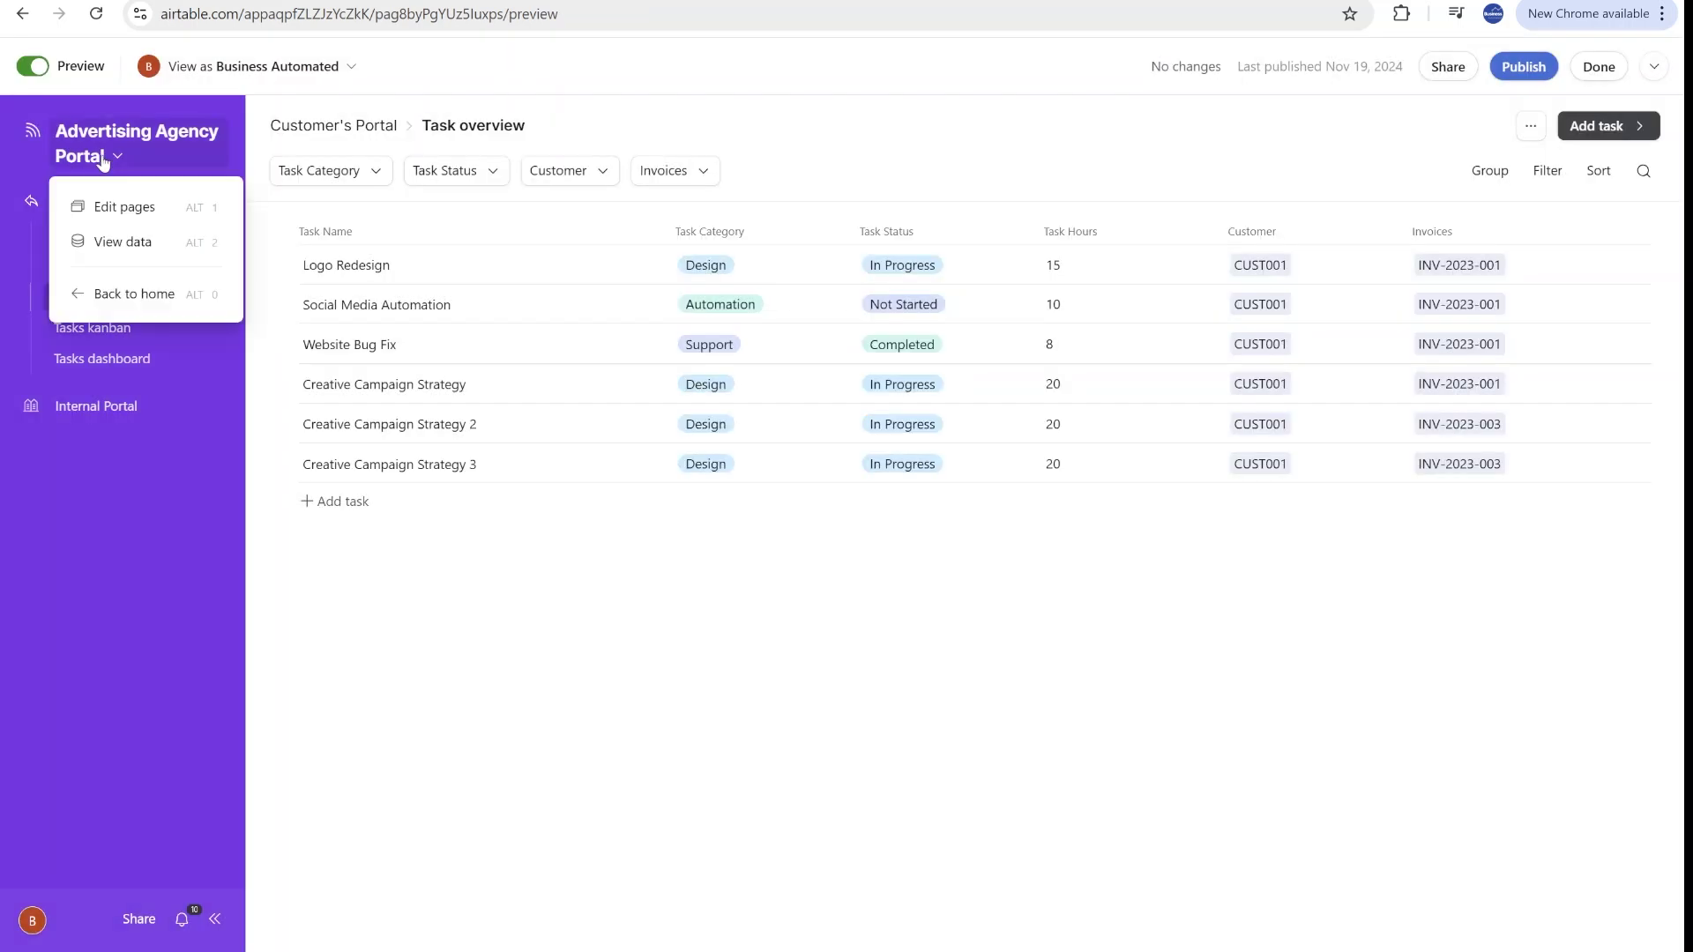
left_click(159, 246)
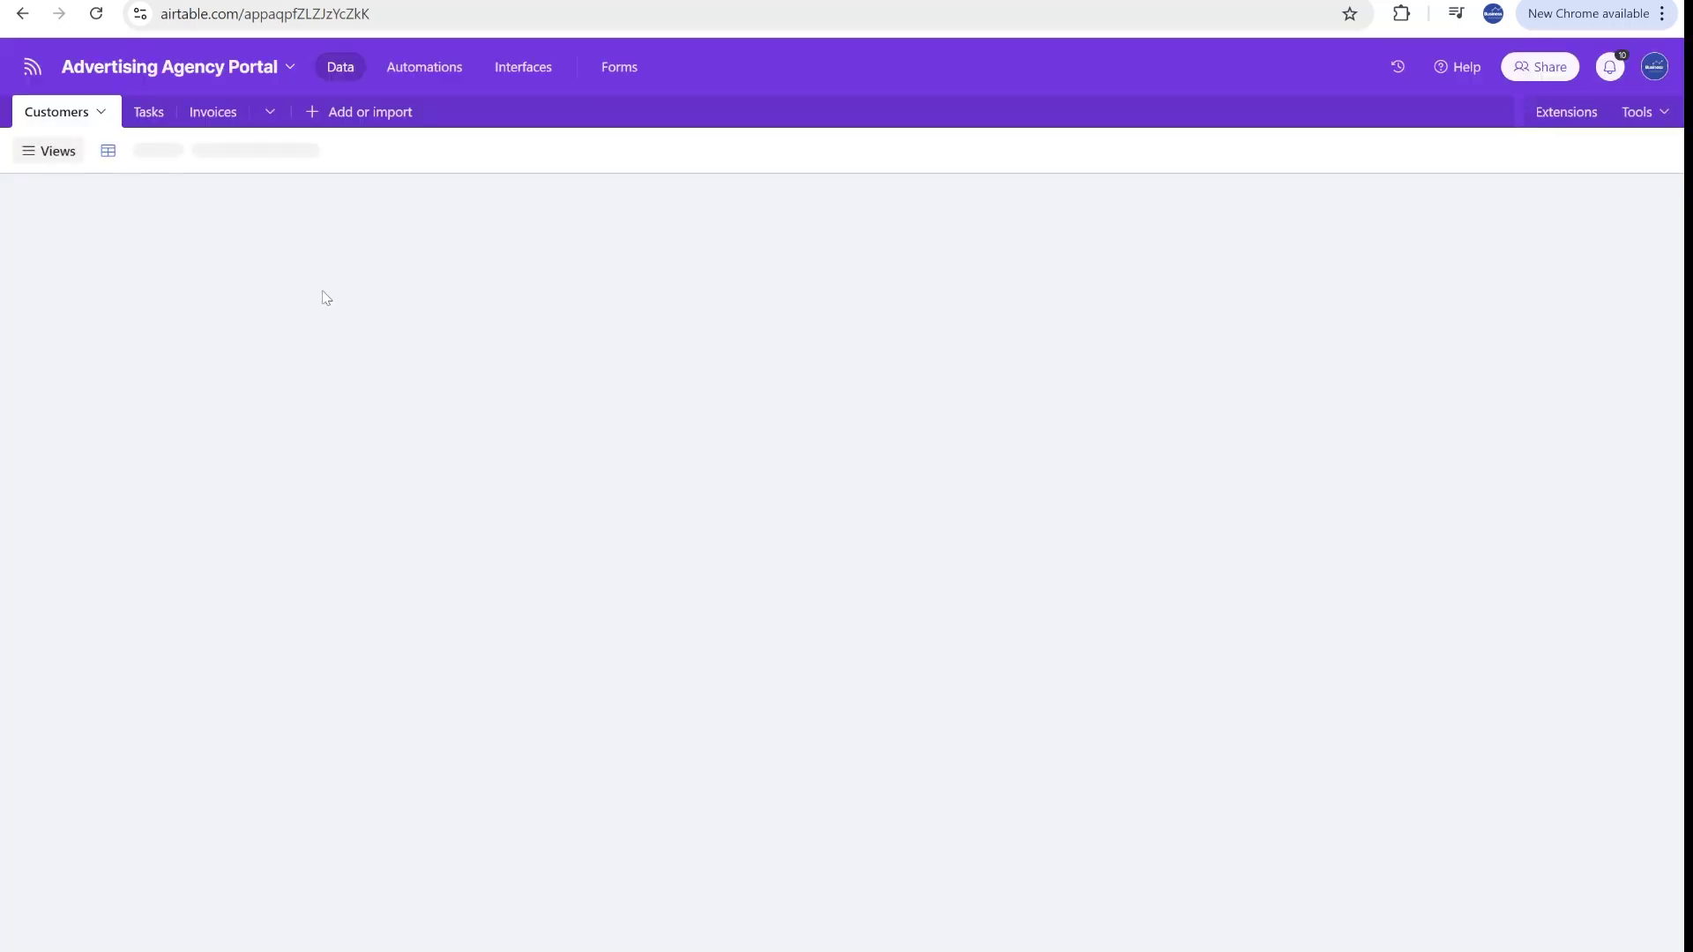
key("alt+Left")
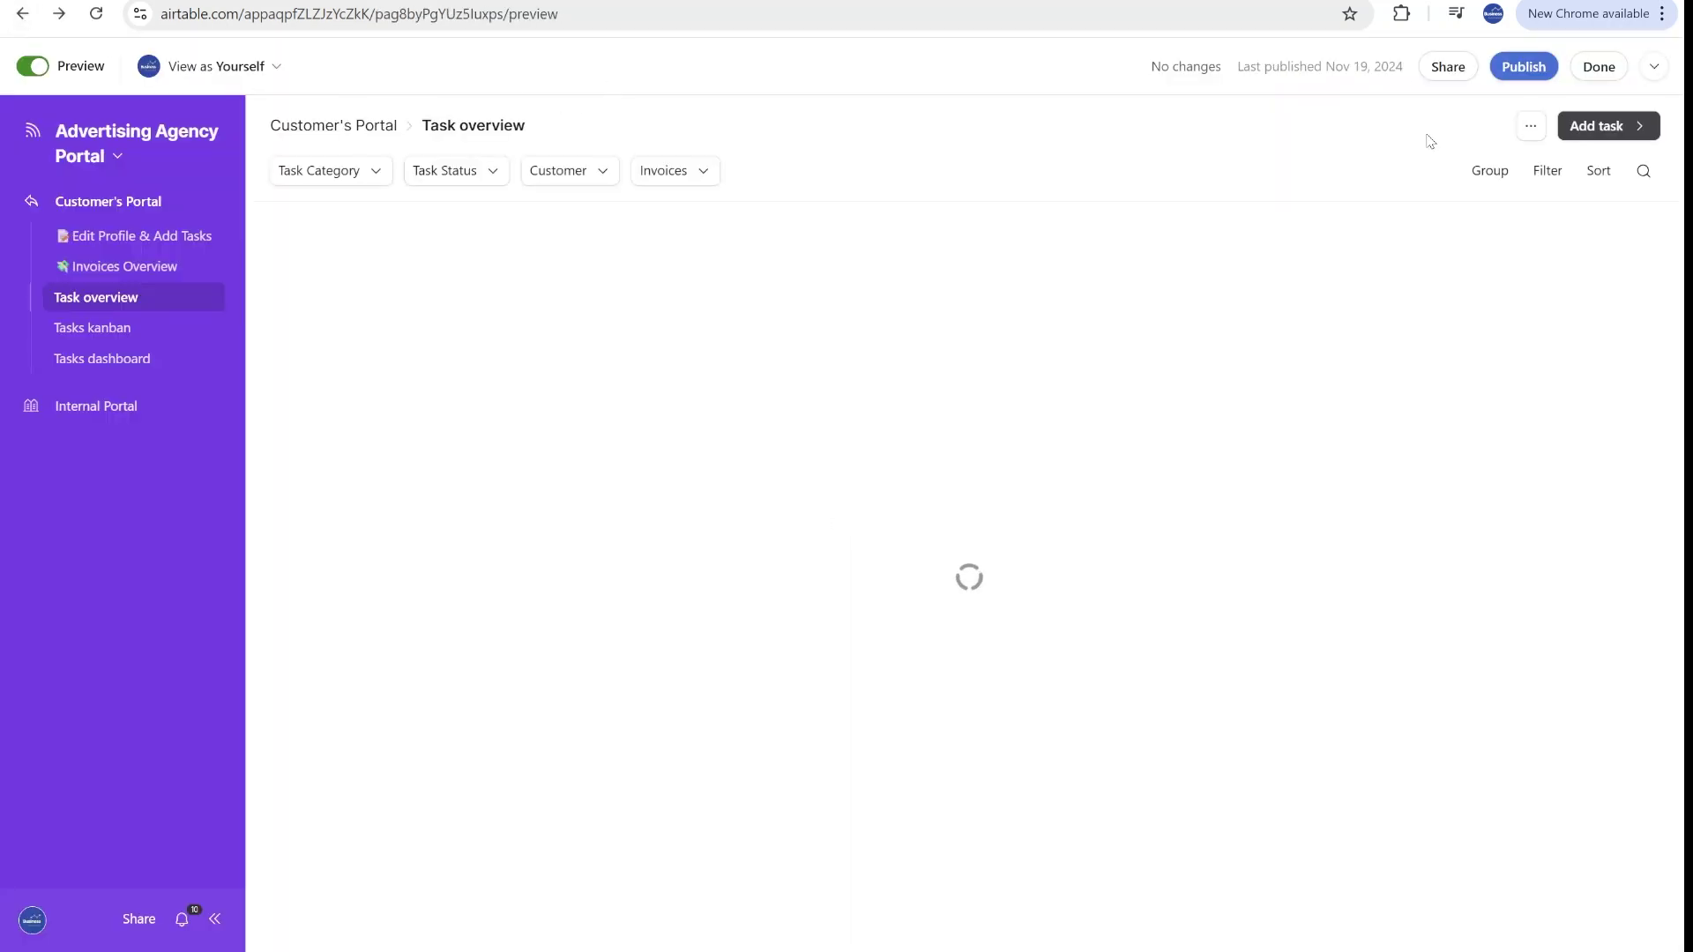
Step: Set the email invitation role to Read only
left_click(1446, 68)
left_click(1034, 498)
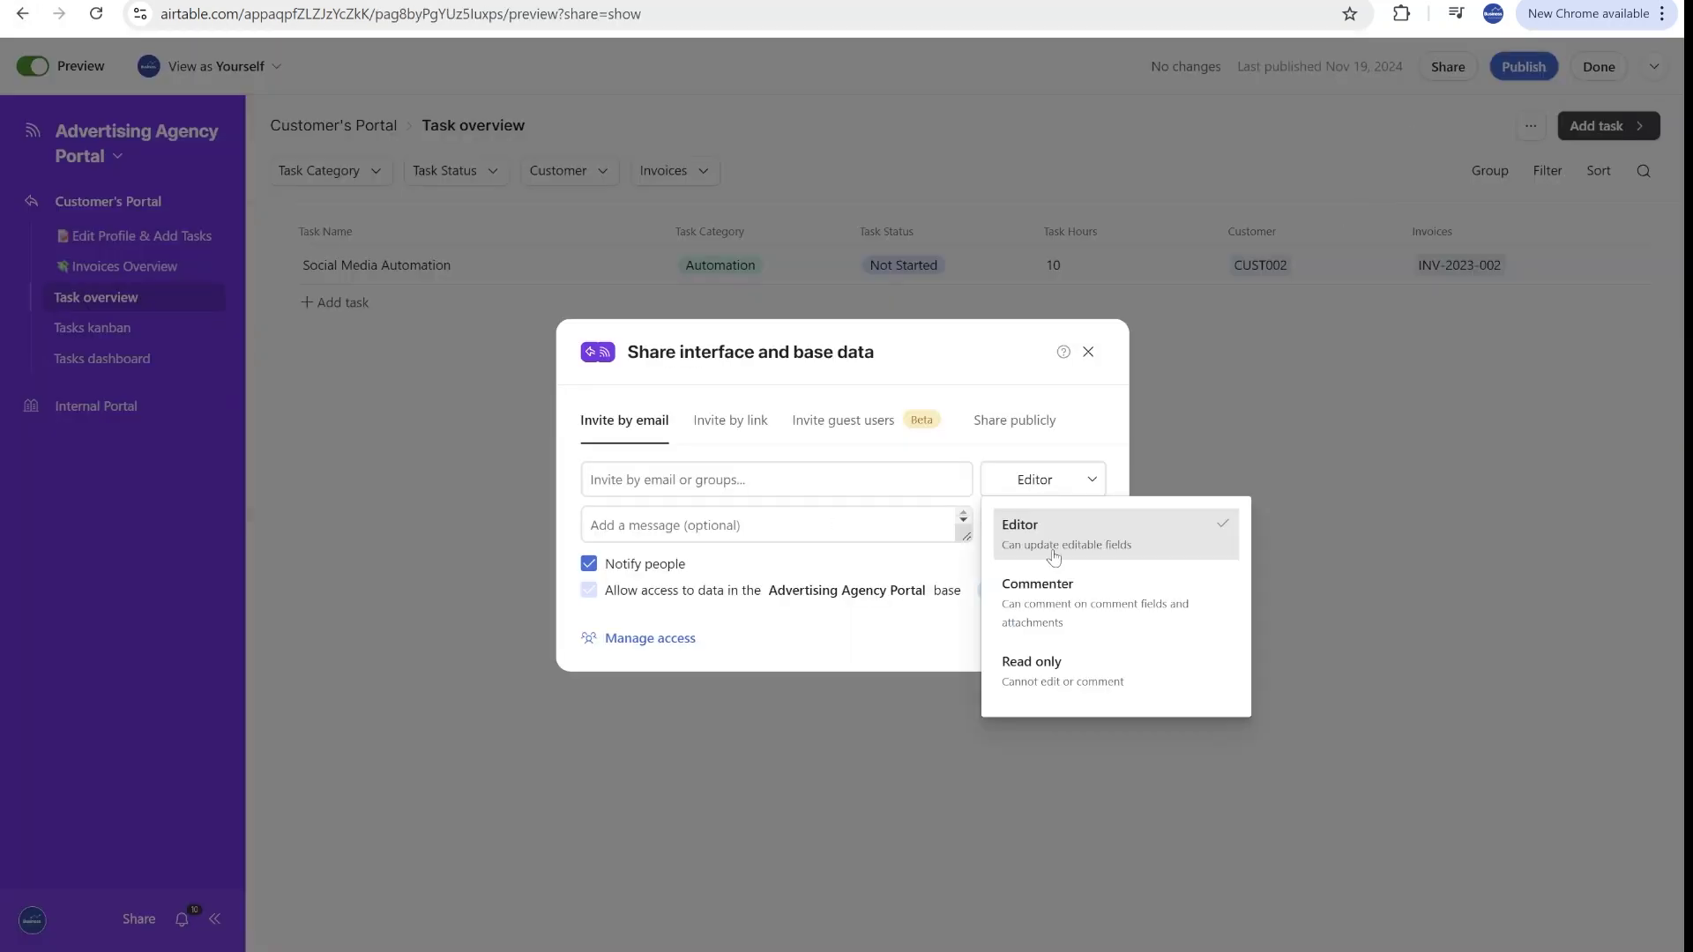
left_click(1074, 686)
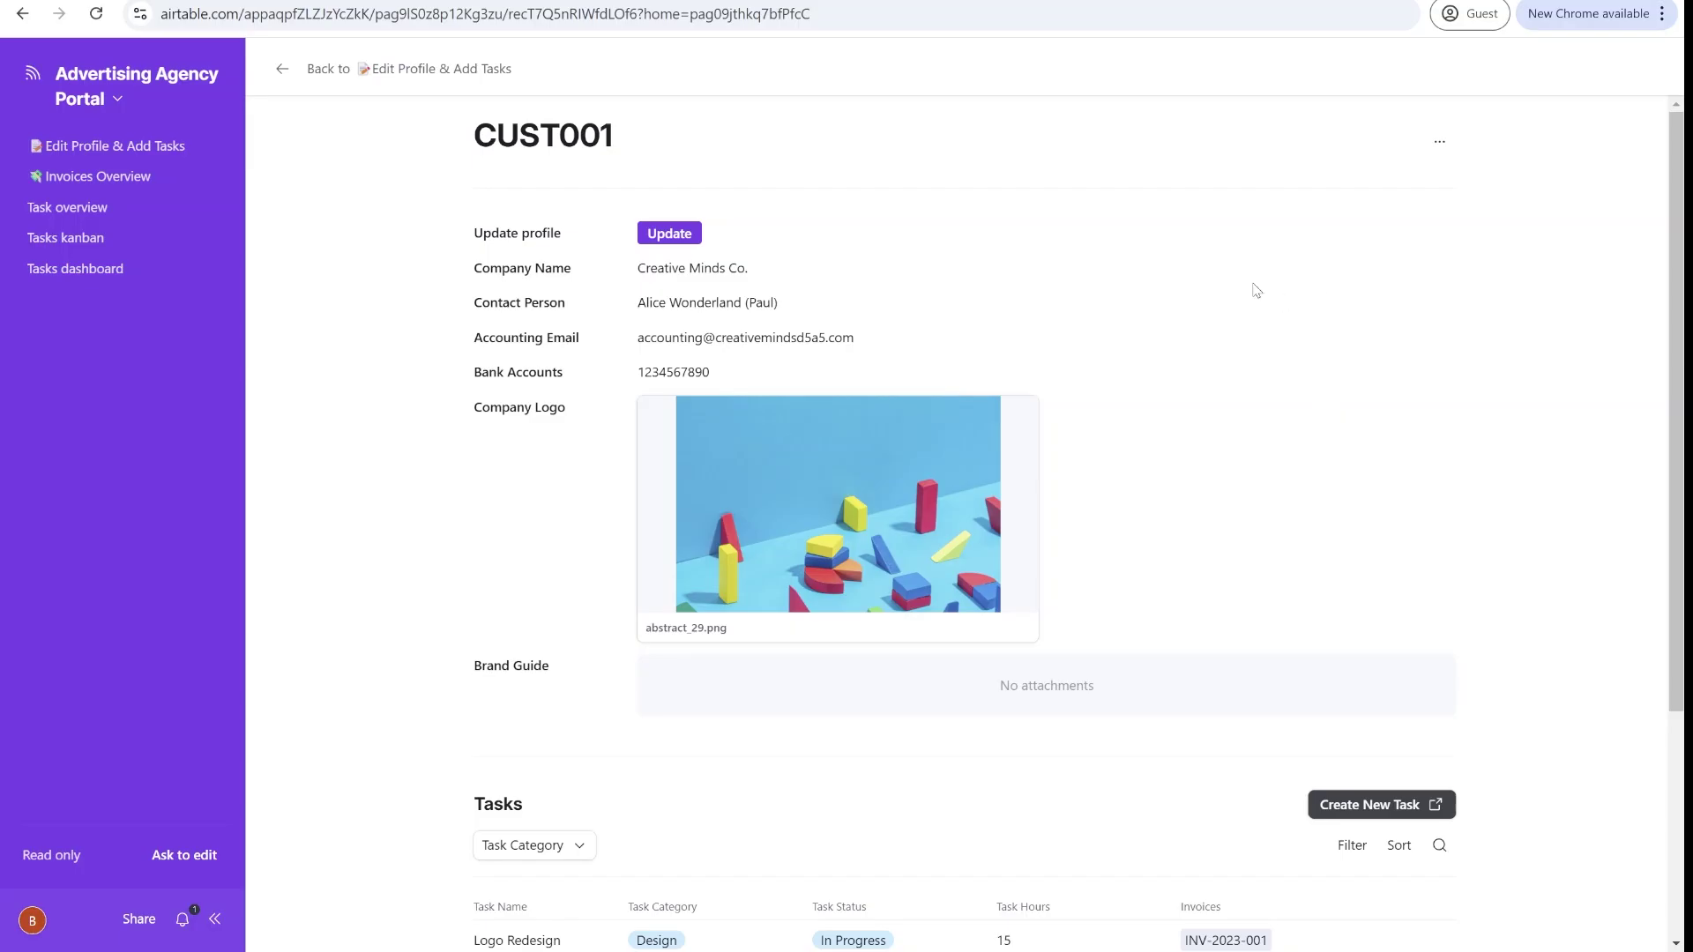
scroll(1199, 326, "down", 4)
scroll(891, 845, "up", 4)
double_click(694, 339)
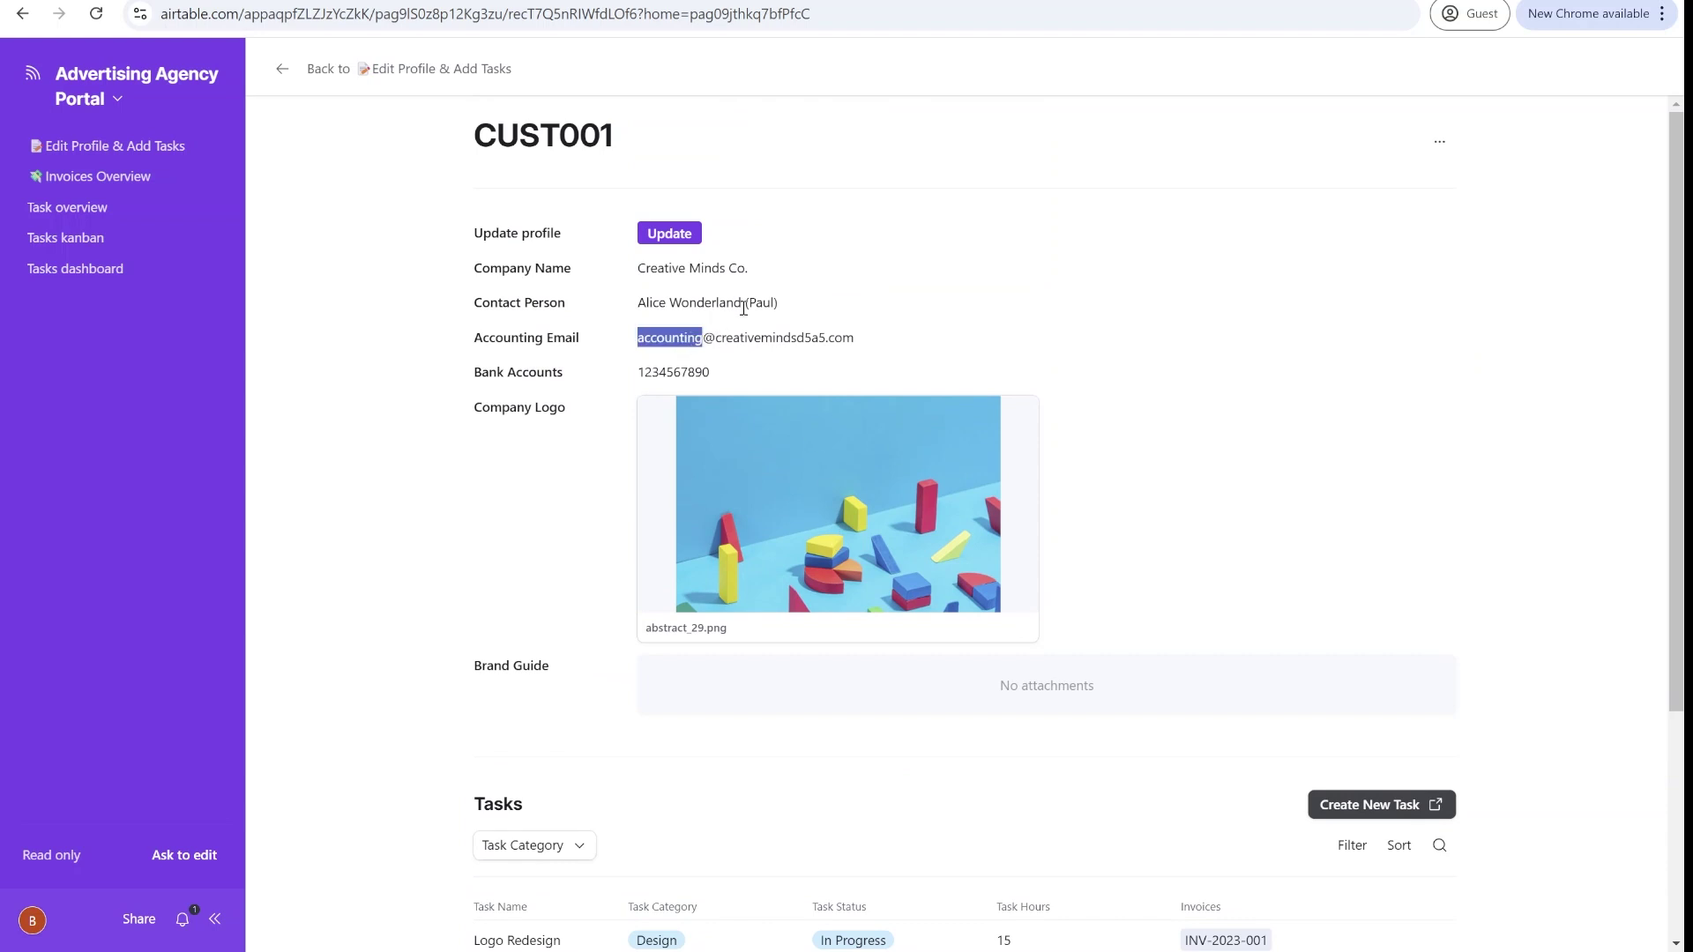
scroll(916, 491, "down", 3)
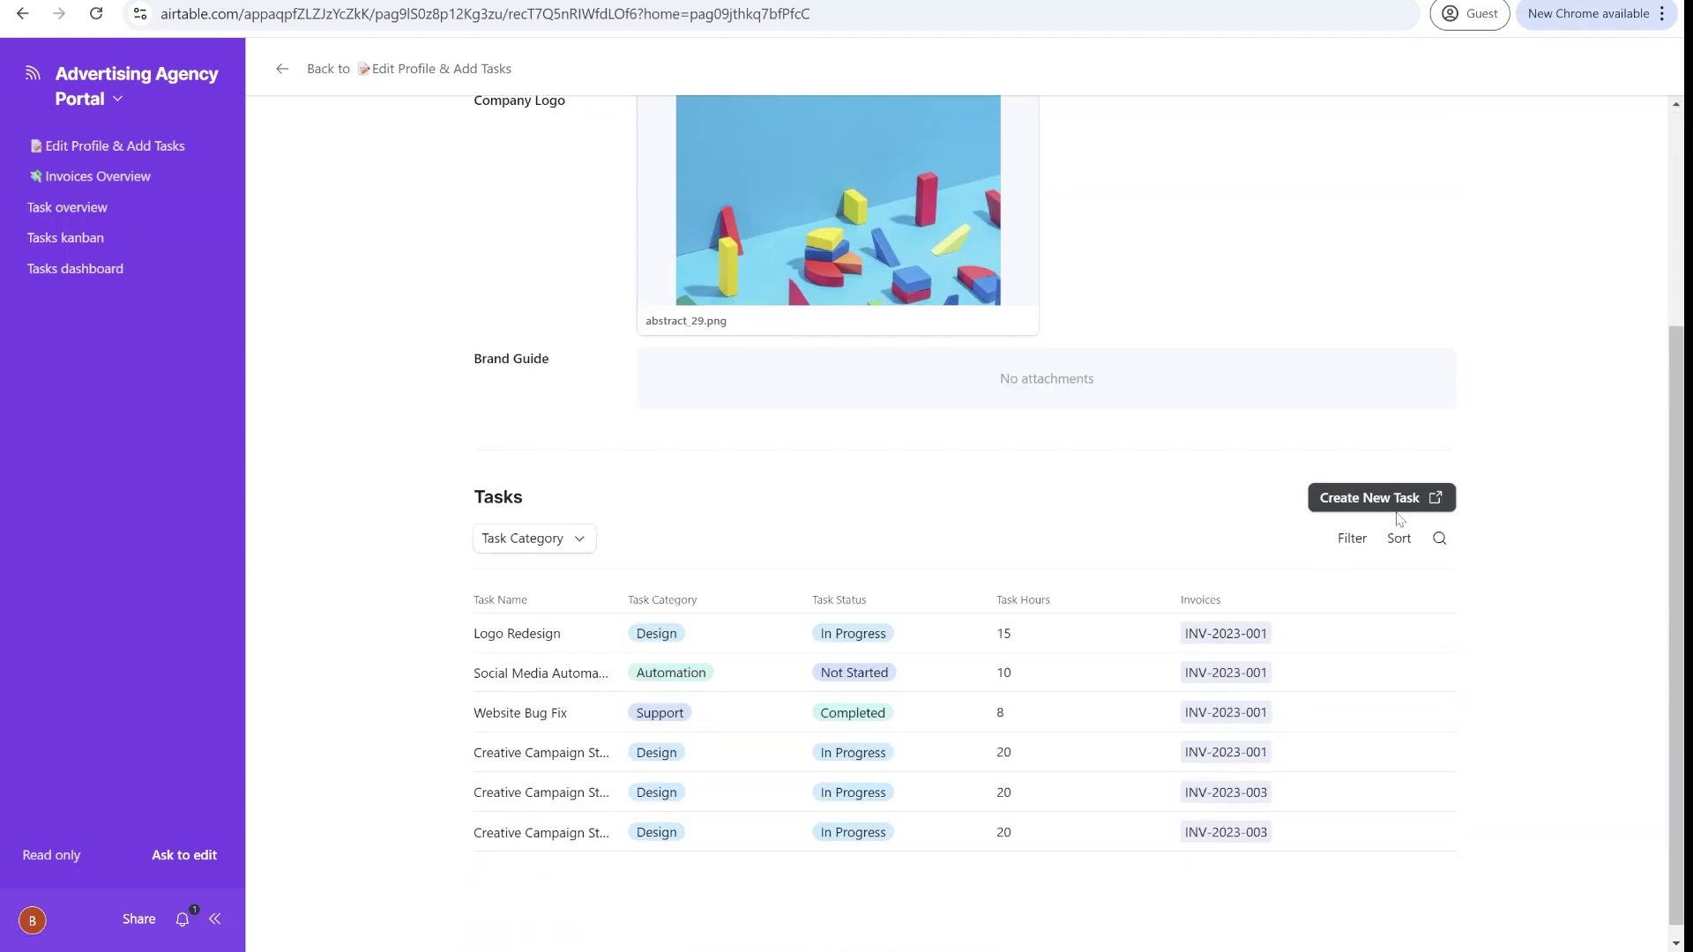
scroll(1389, 529, "up", 3)
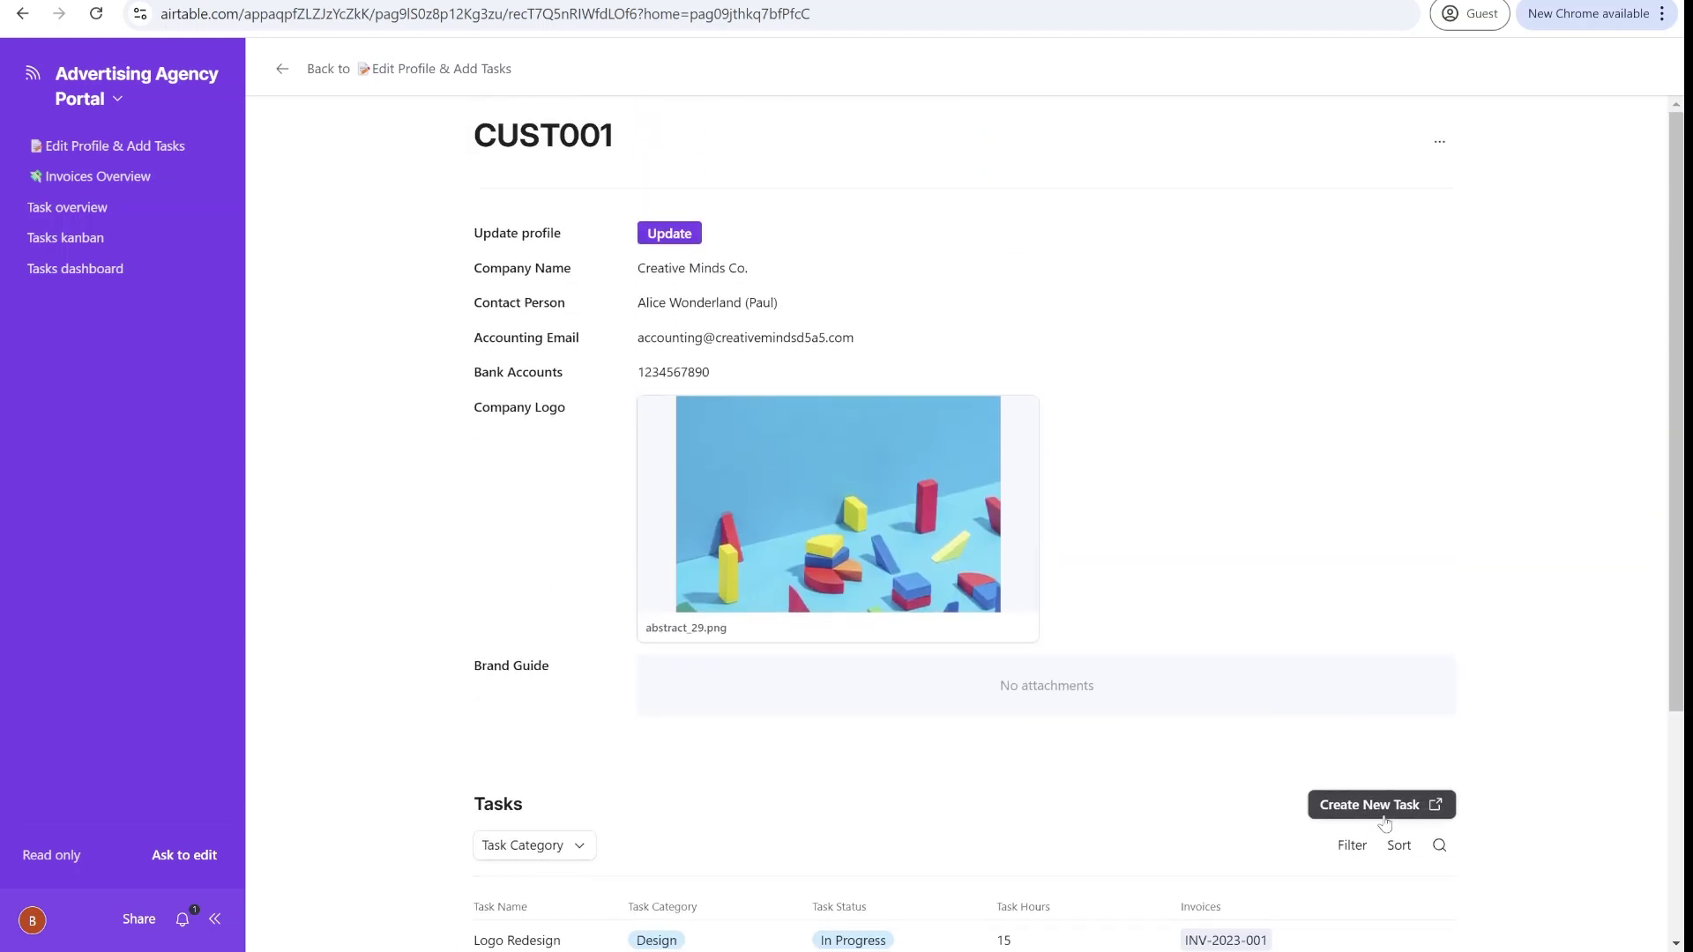
Step: Open the prefilled Update your details Fillout form, scroll through it, and close it
left_click(660, 236)
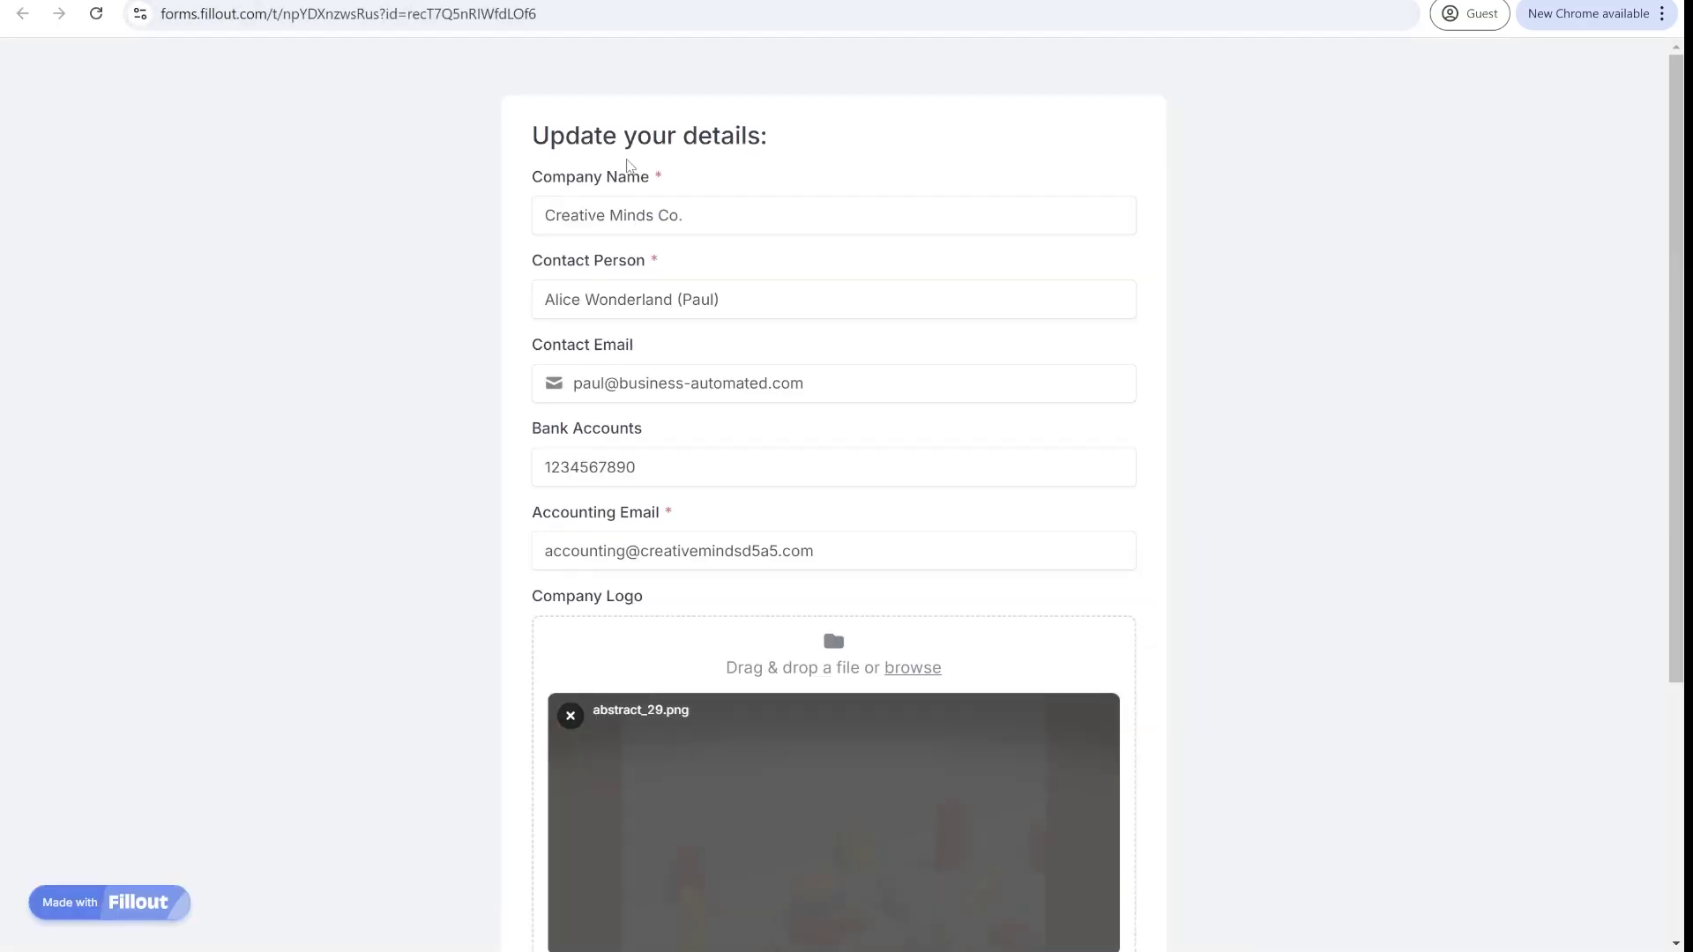
scroll(725, 304, "down", 3)
scroll(786, 658, "up", 3)
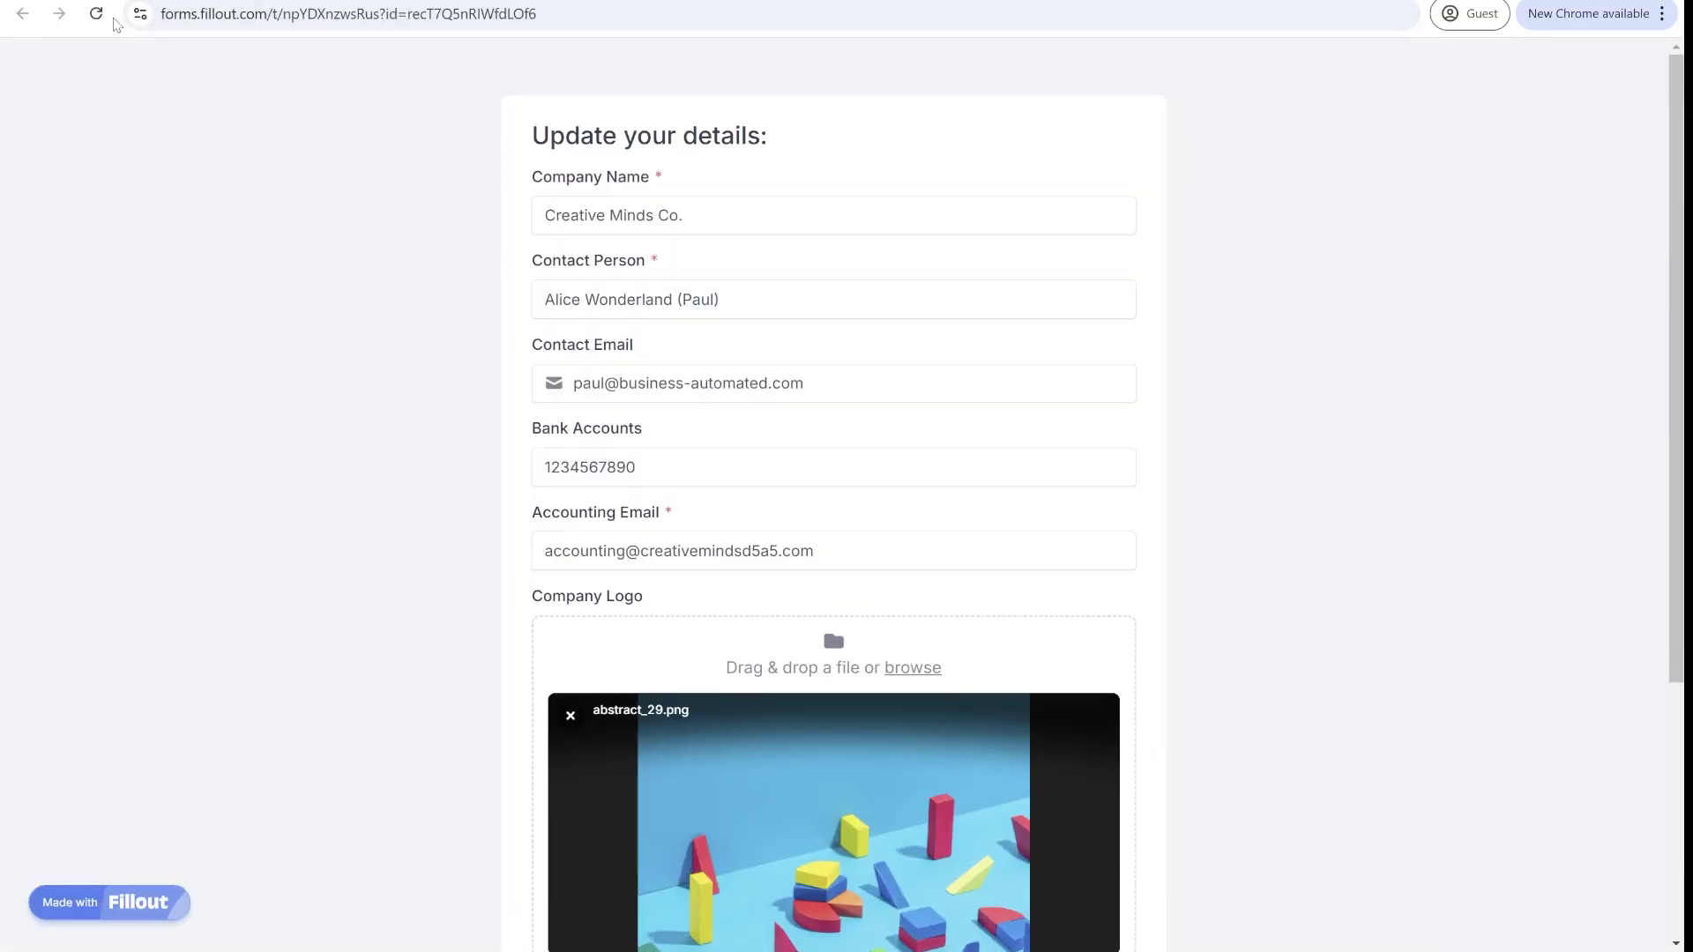
key("ctrl+w")
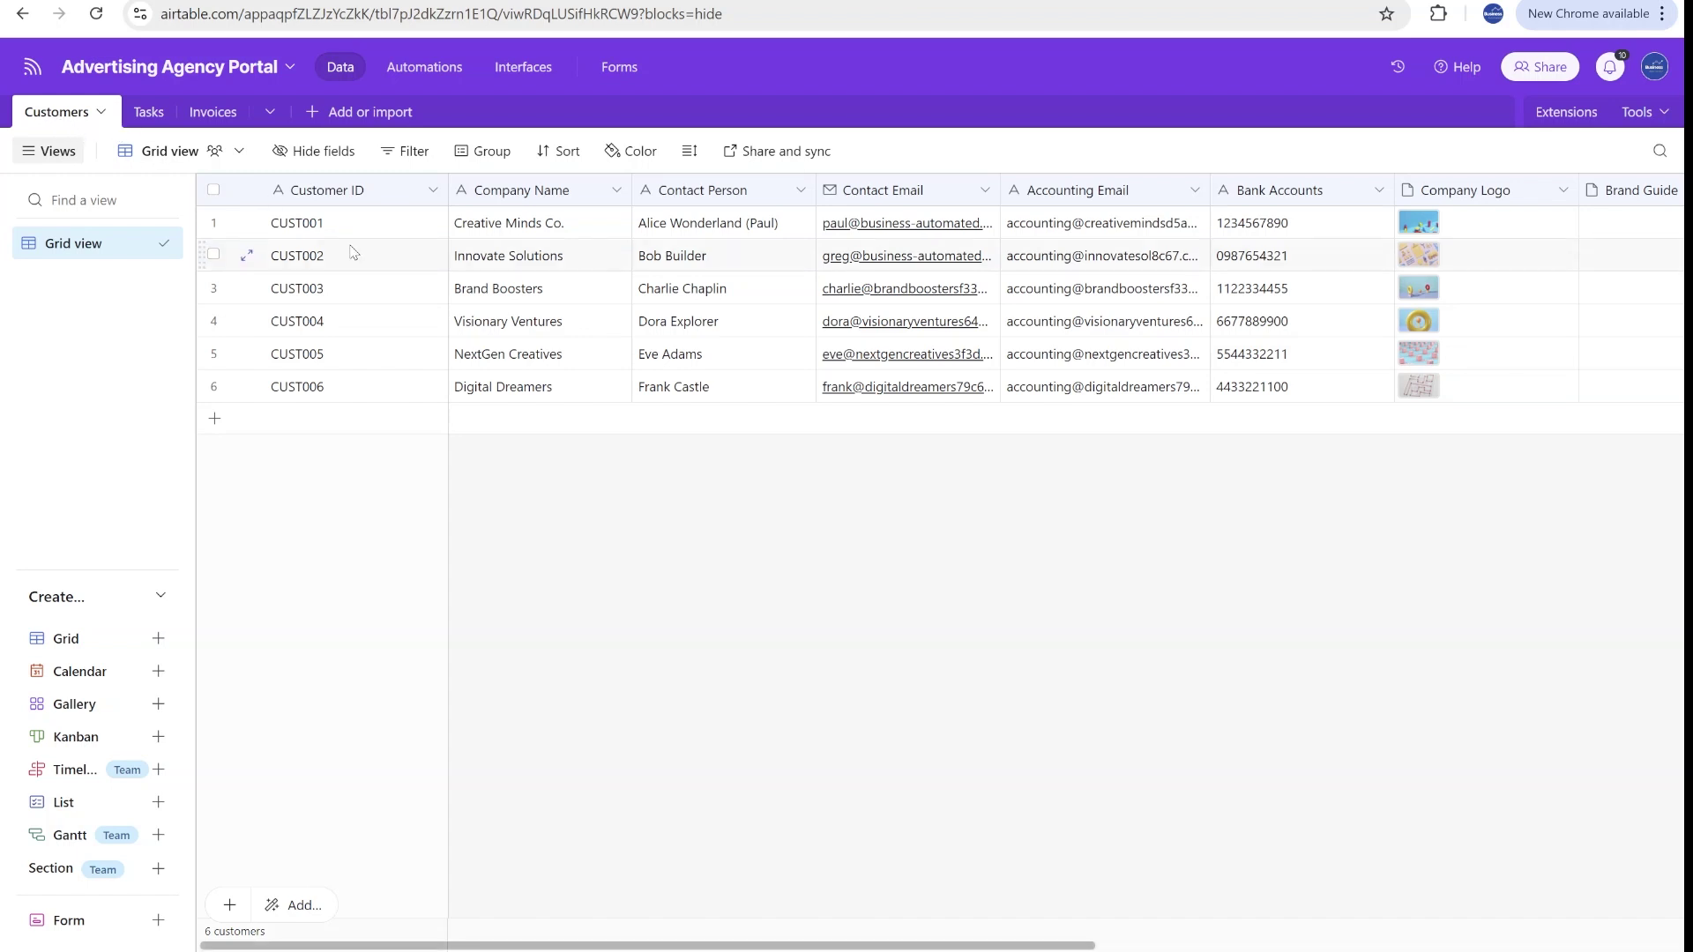
Step: Inspect the first customer's contact person, contact email and accounting email
left_click(757, 228)
left_click(943, 232)
left_click(1159, 236)
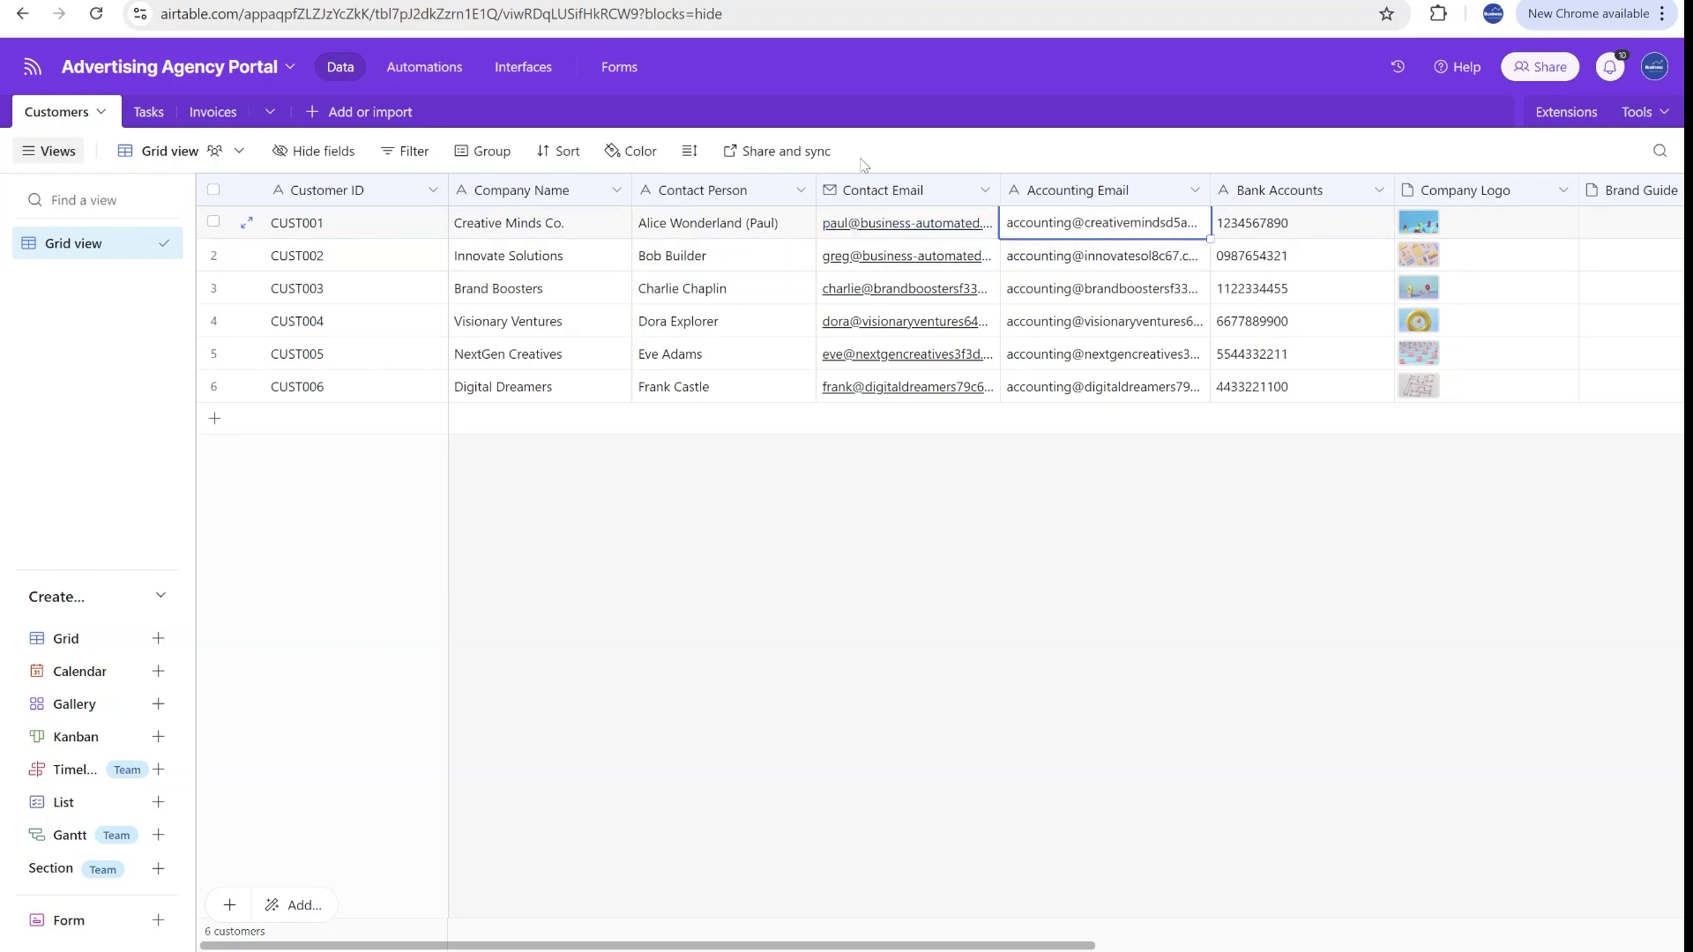
Step: Browse the Tasks and Invoices tables, checking the $3,200.00 amount due, then open Interfaces
left_click(148, 112)
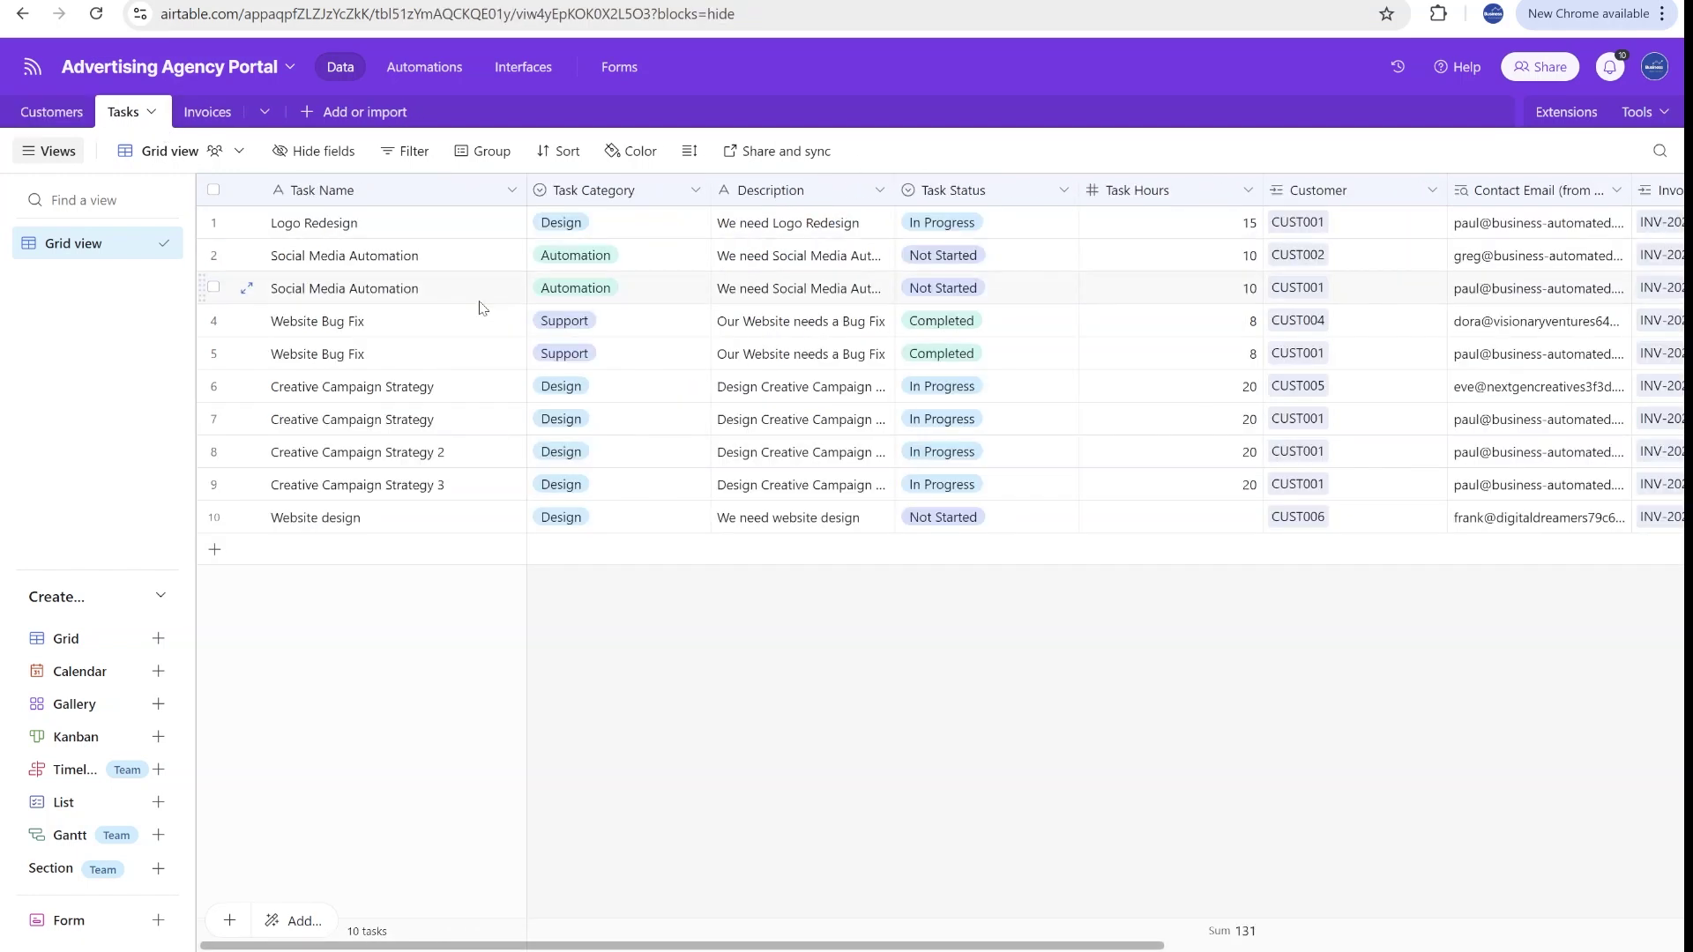
scroll(877, 379, "right", 6)
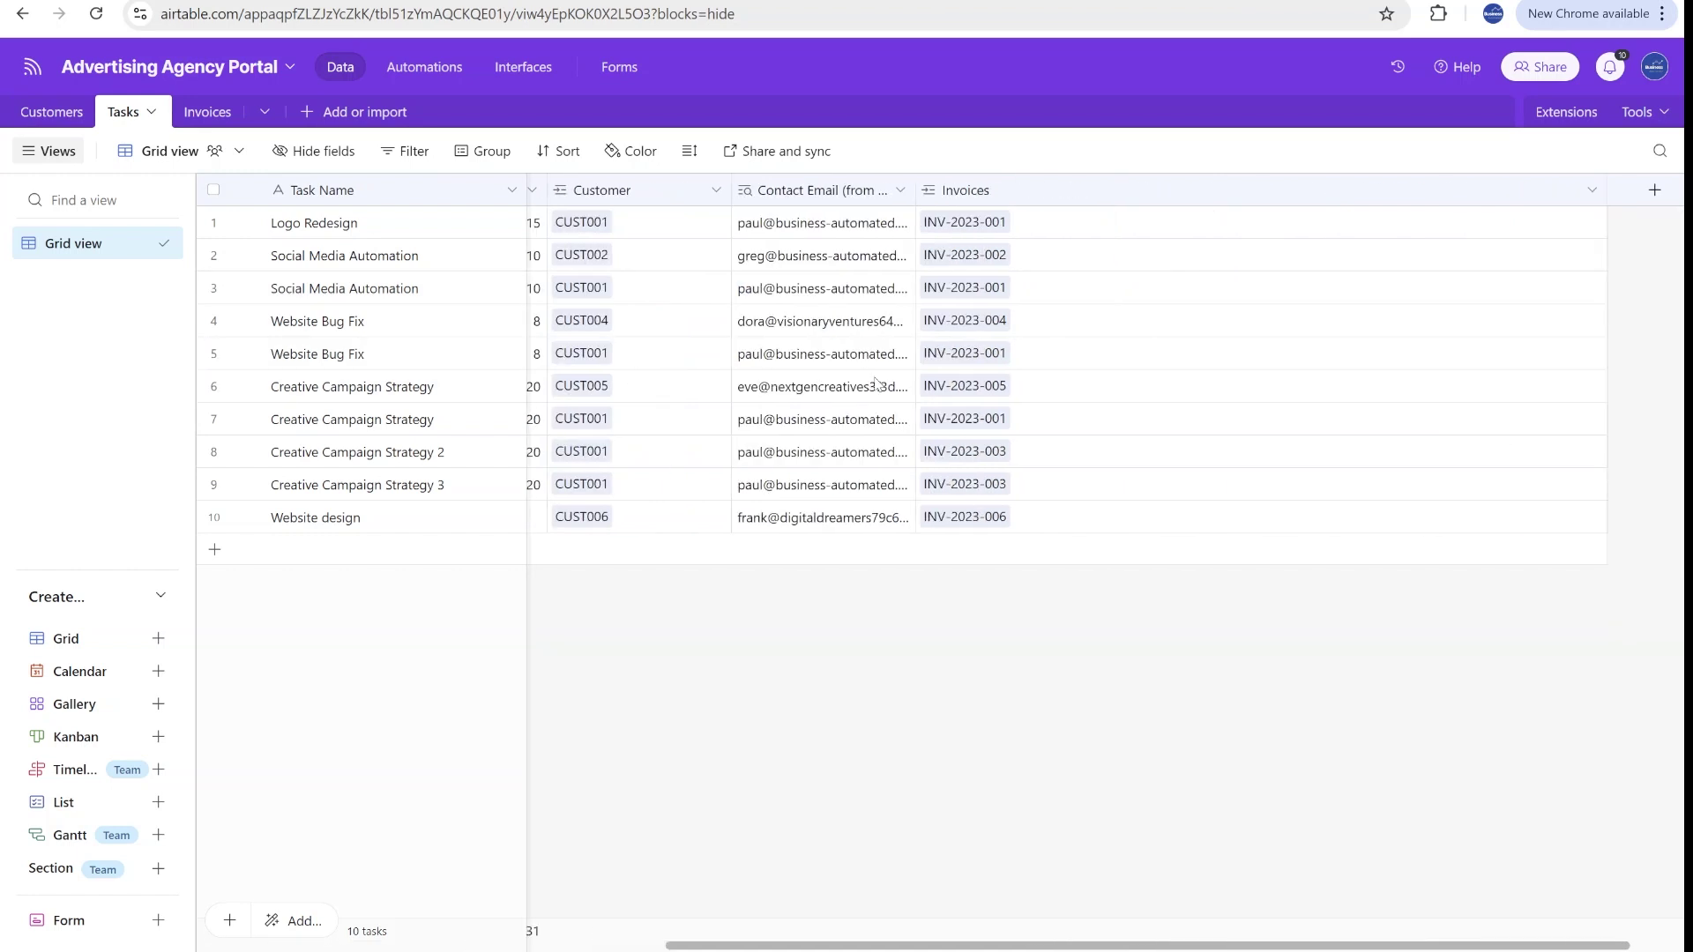
scroll(880, 397, "left", 3)
scroll(880, 397, "left", 3)
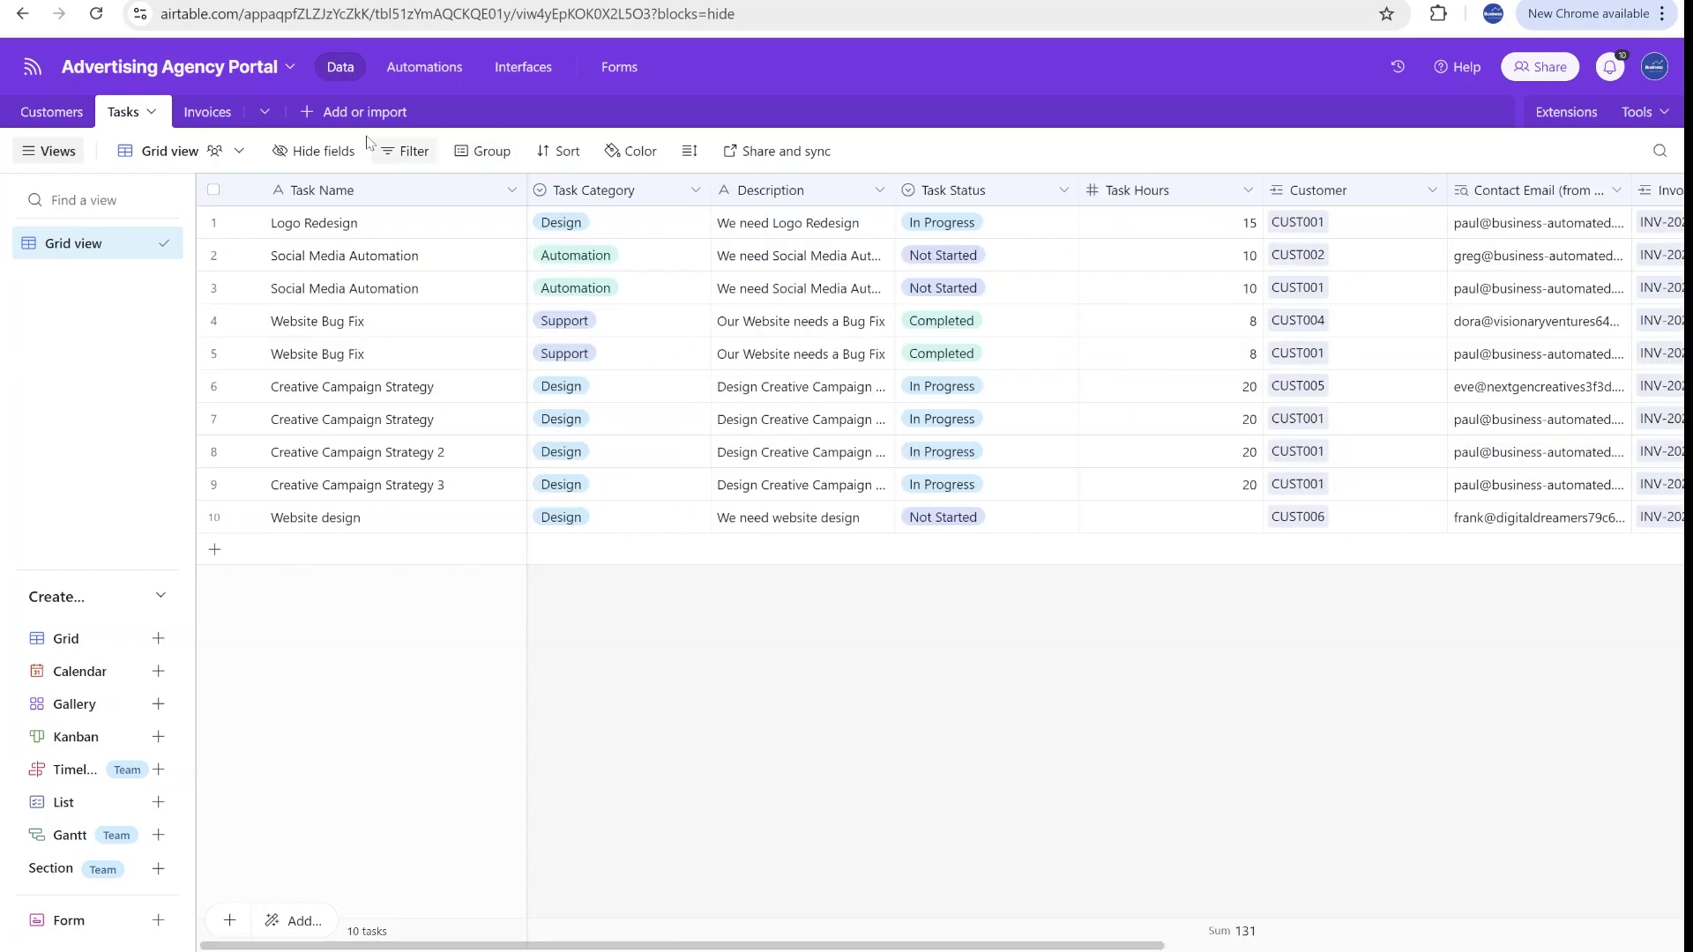
left_click(201, 113)
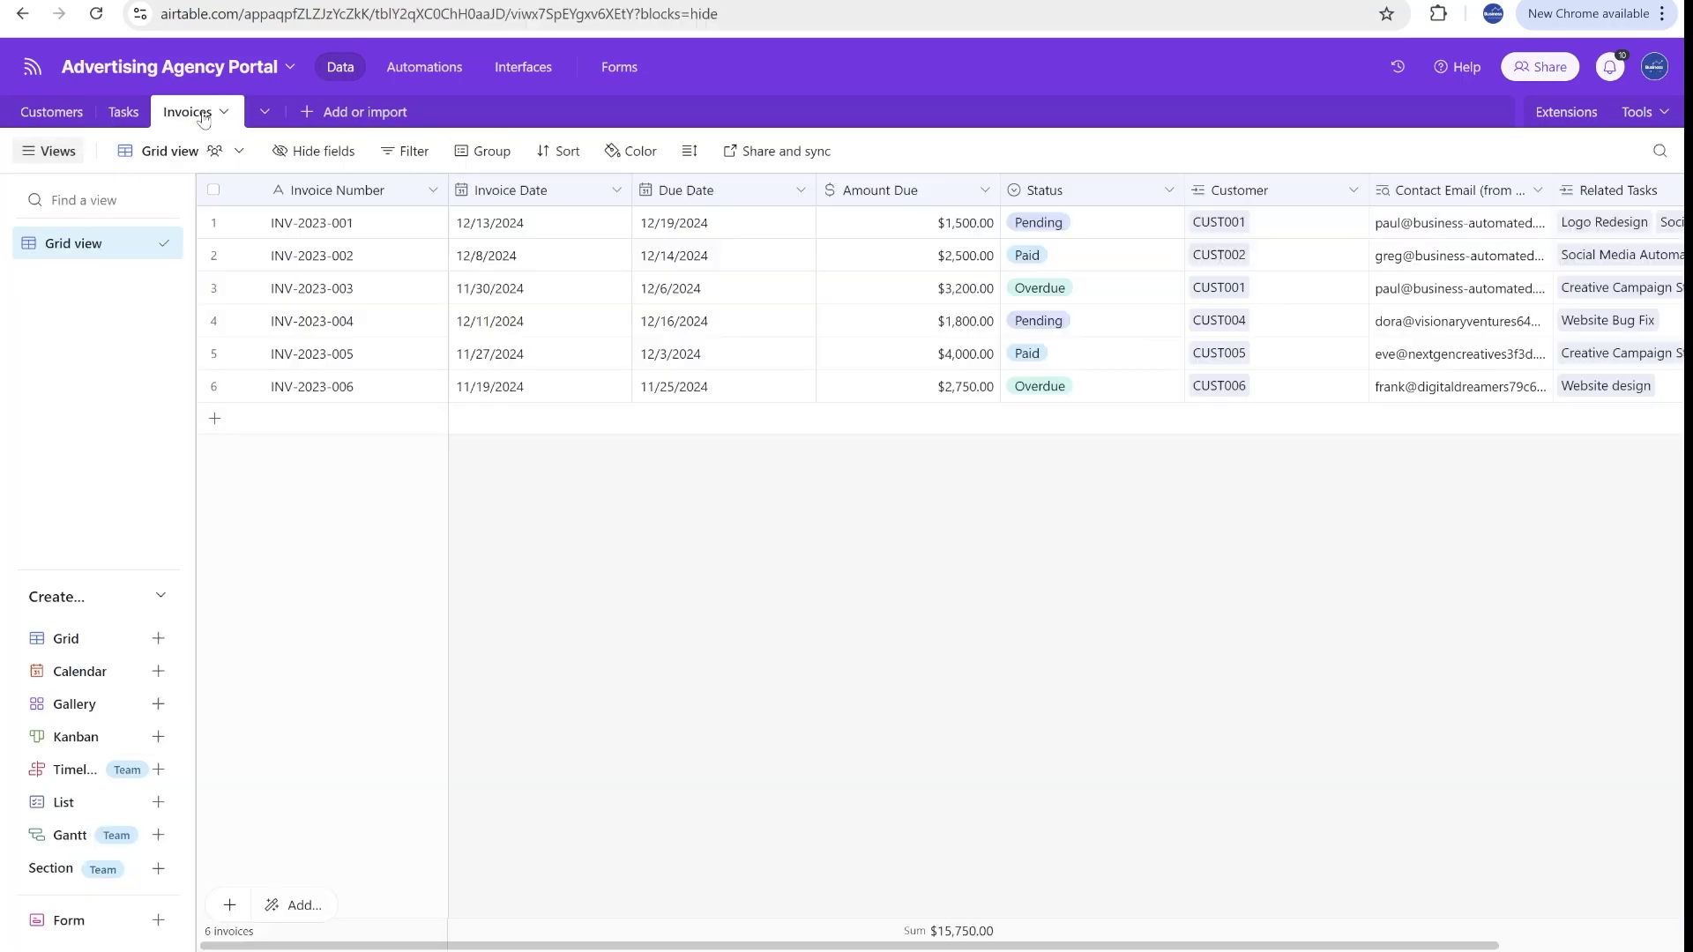
left_click(953, 300)
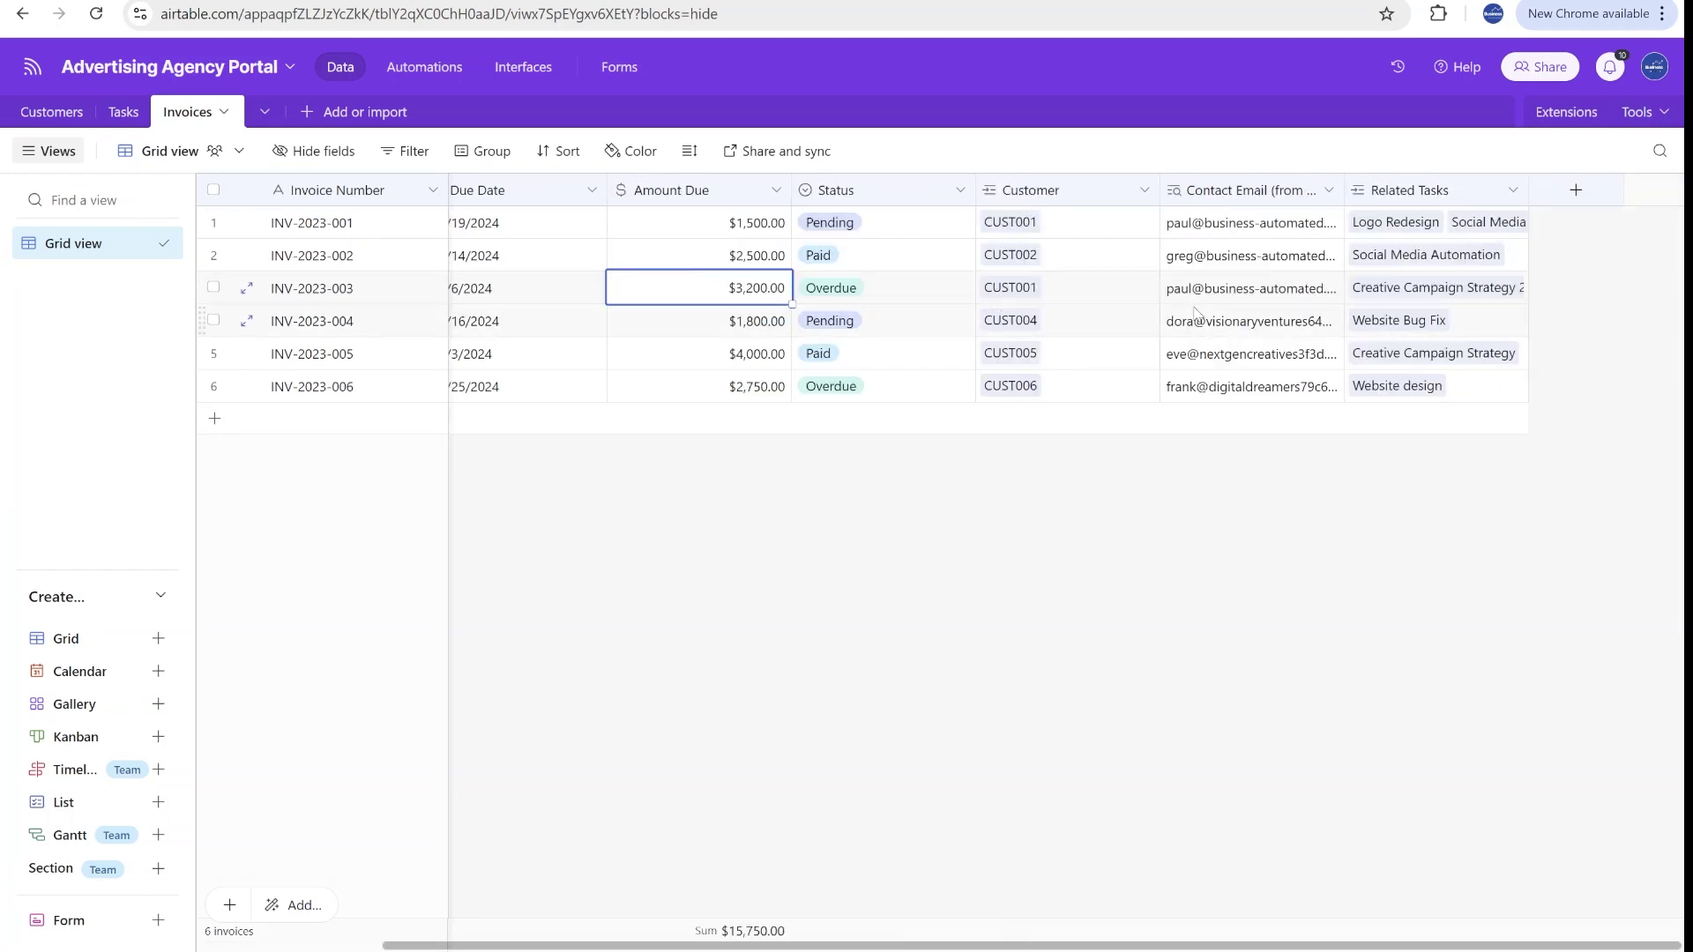
left_click(523, 71)
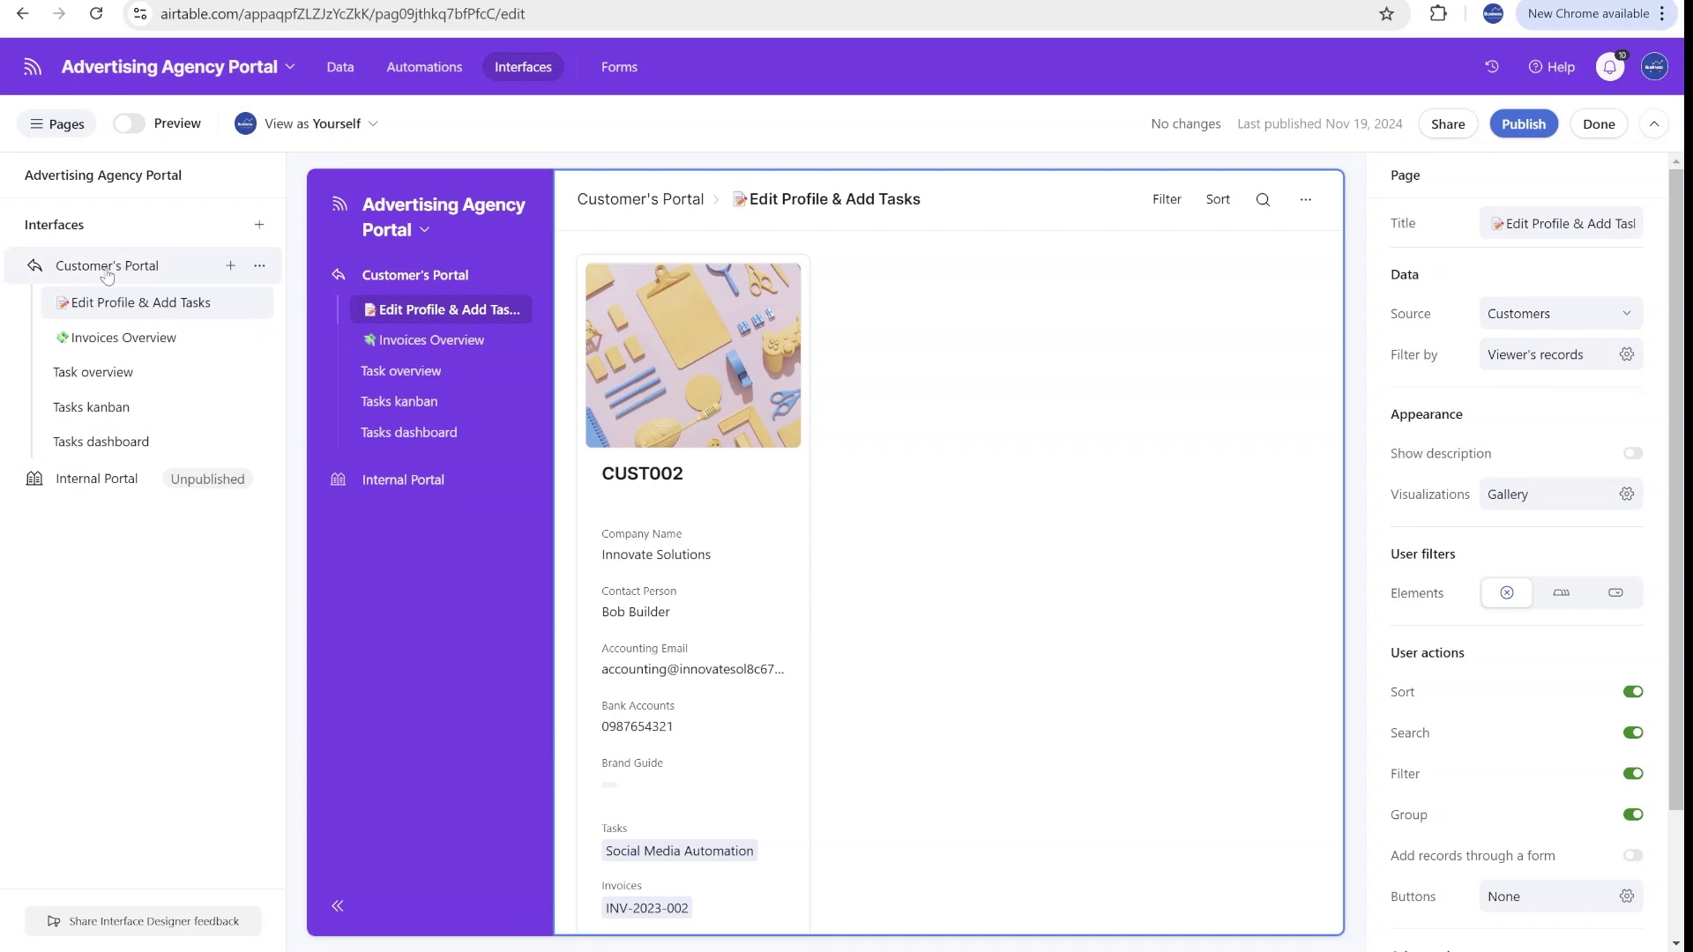
left_click(102, 484)
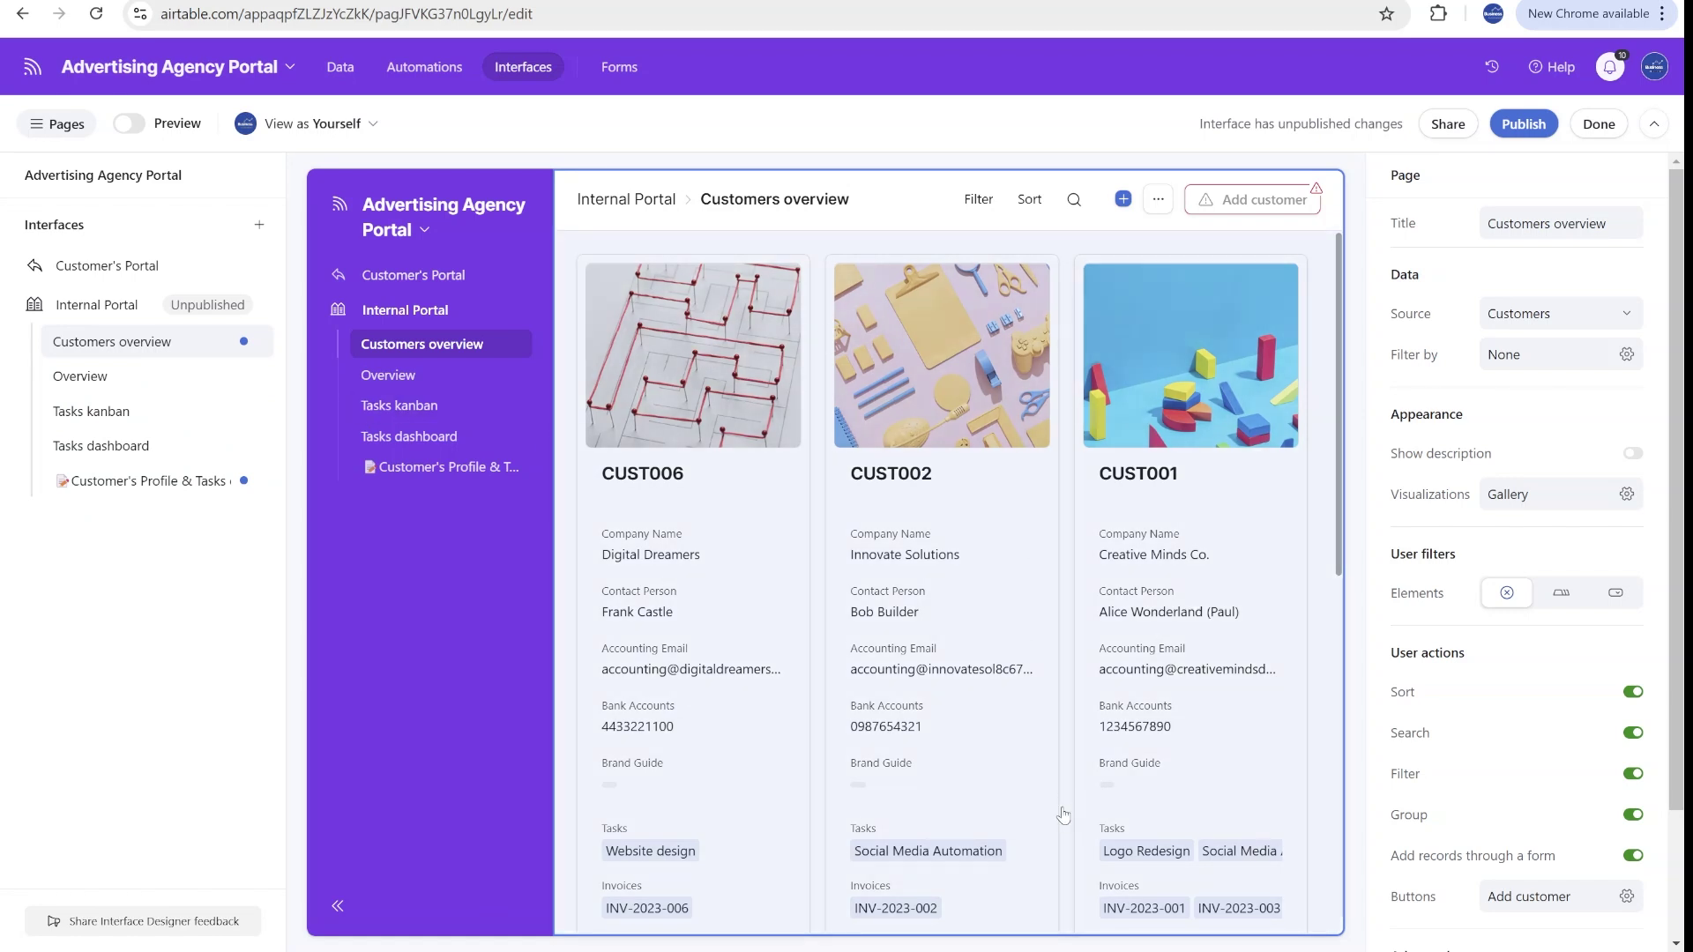
left_click(423, 405)
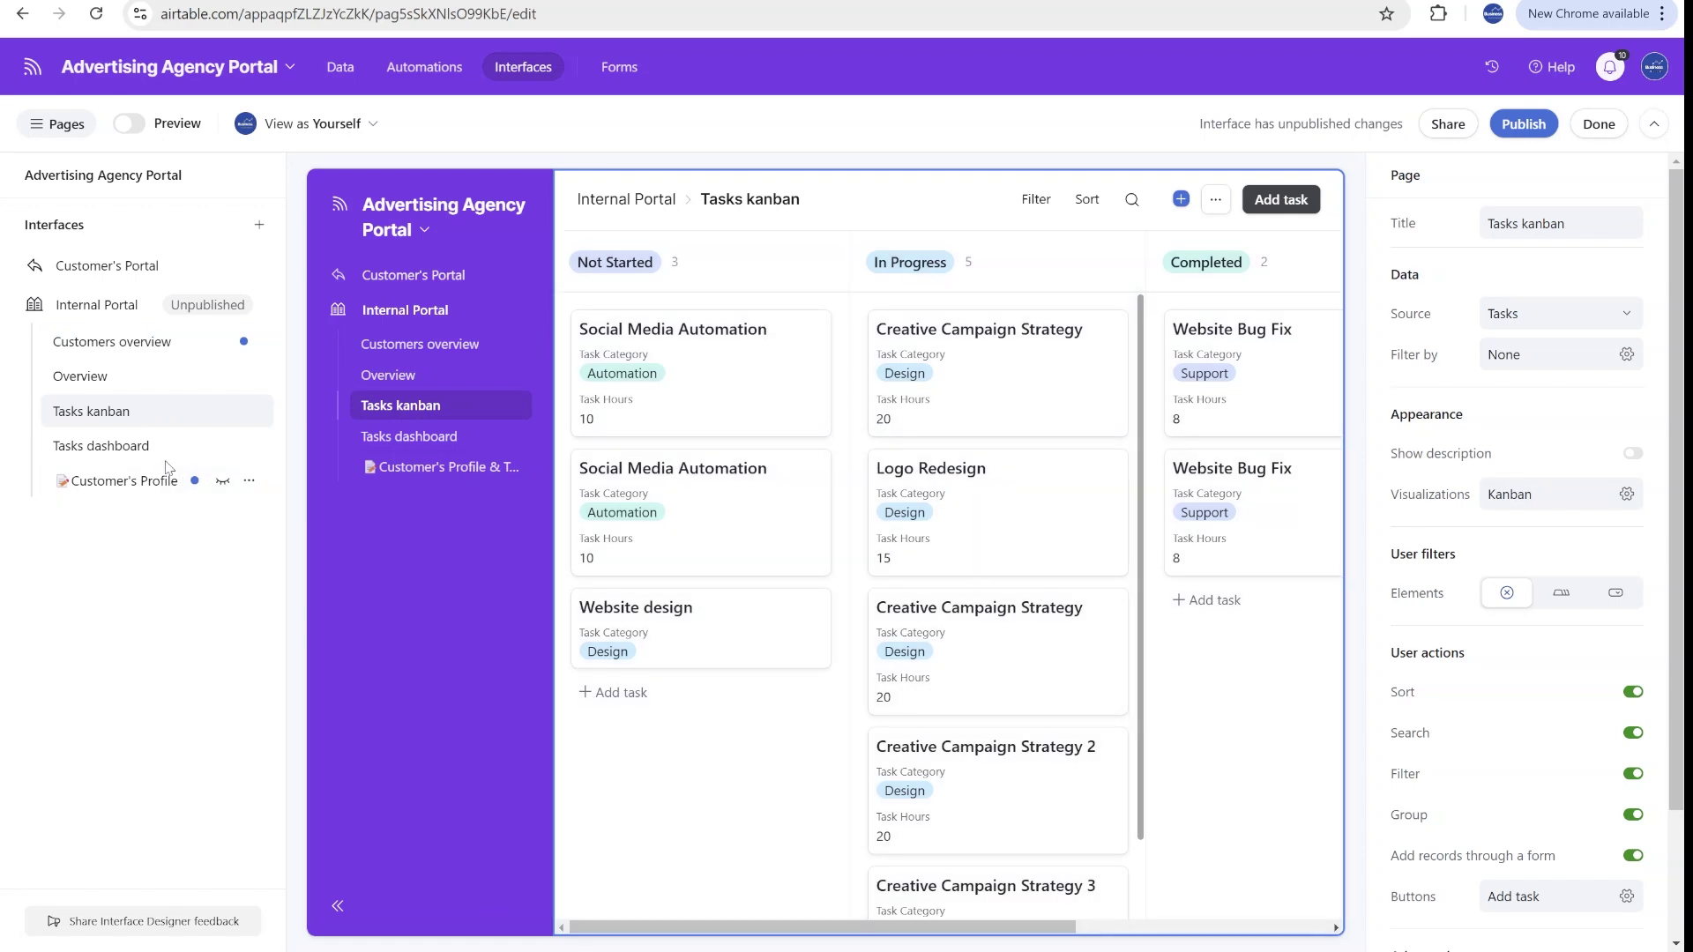
left_click(124, 445)
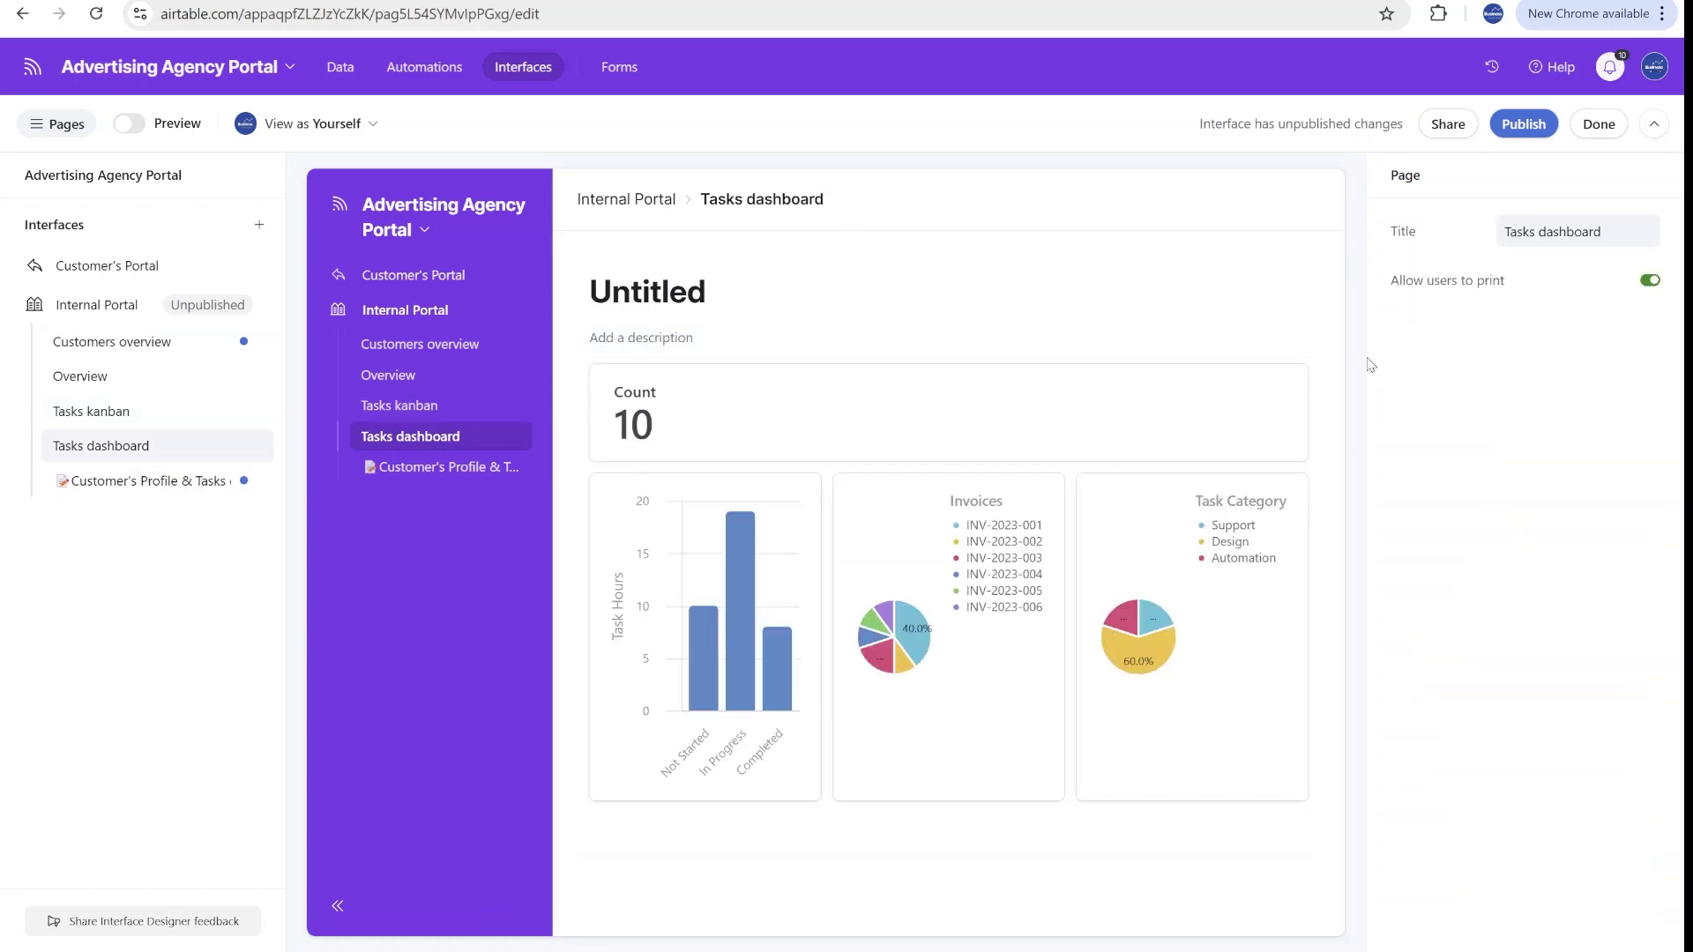
left_click(132, 488)
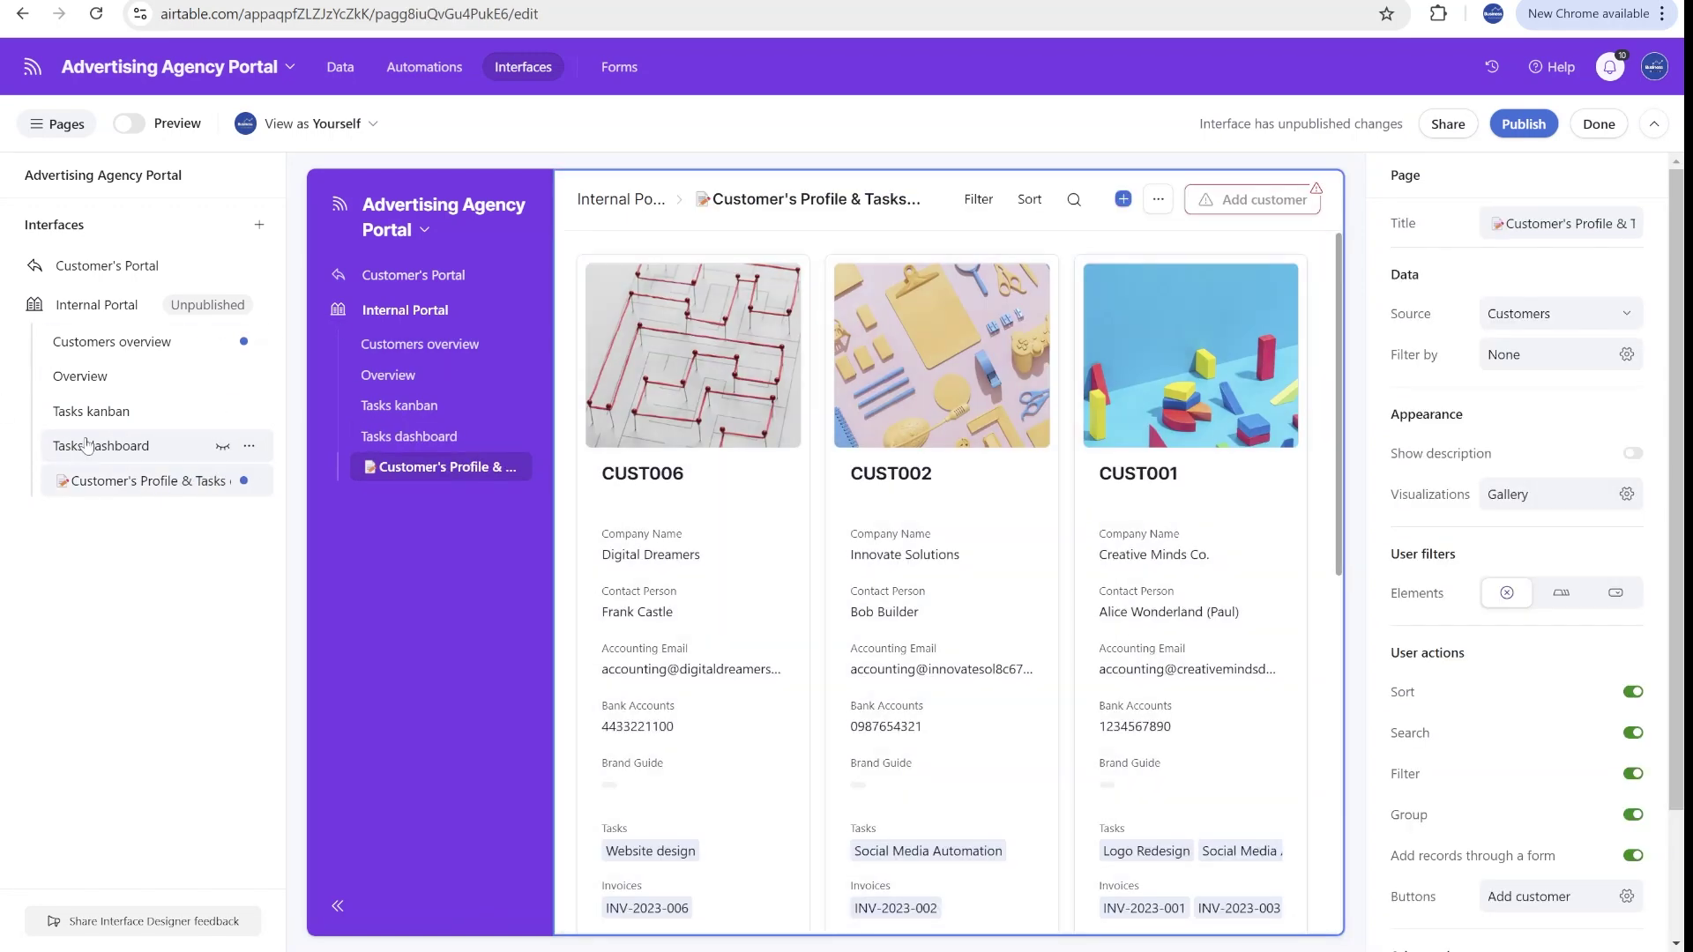
left_click(115, 342)
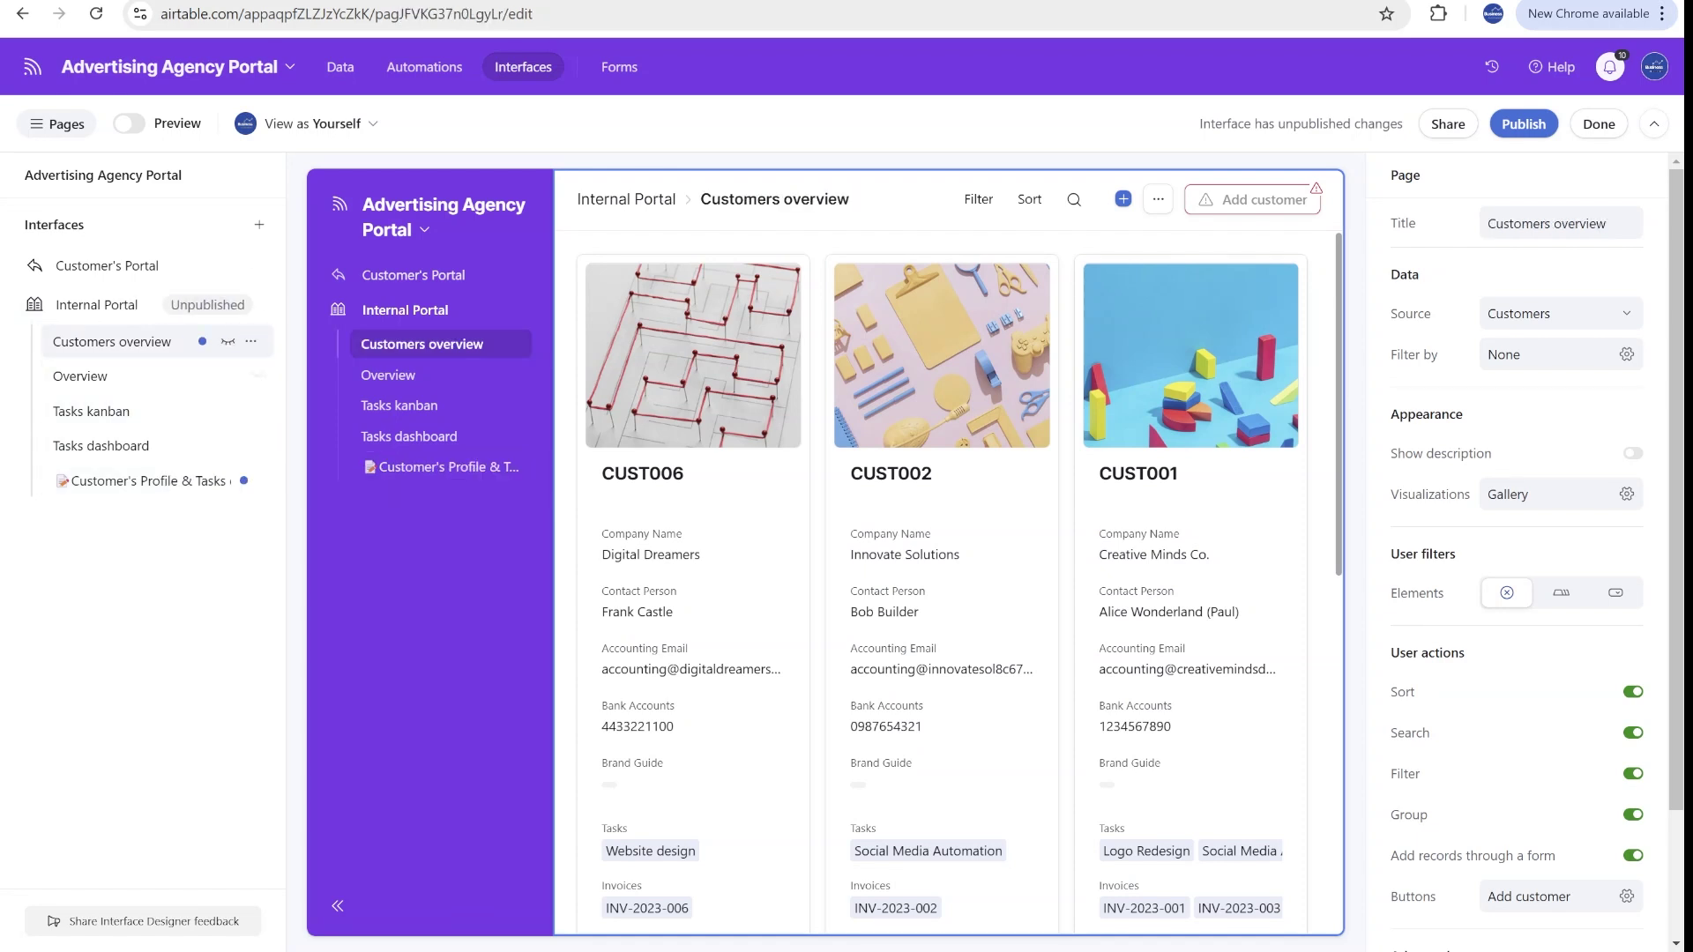
left_click(106, 266)
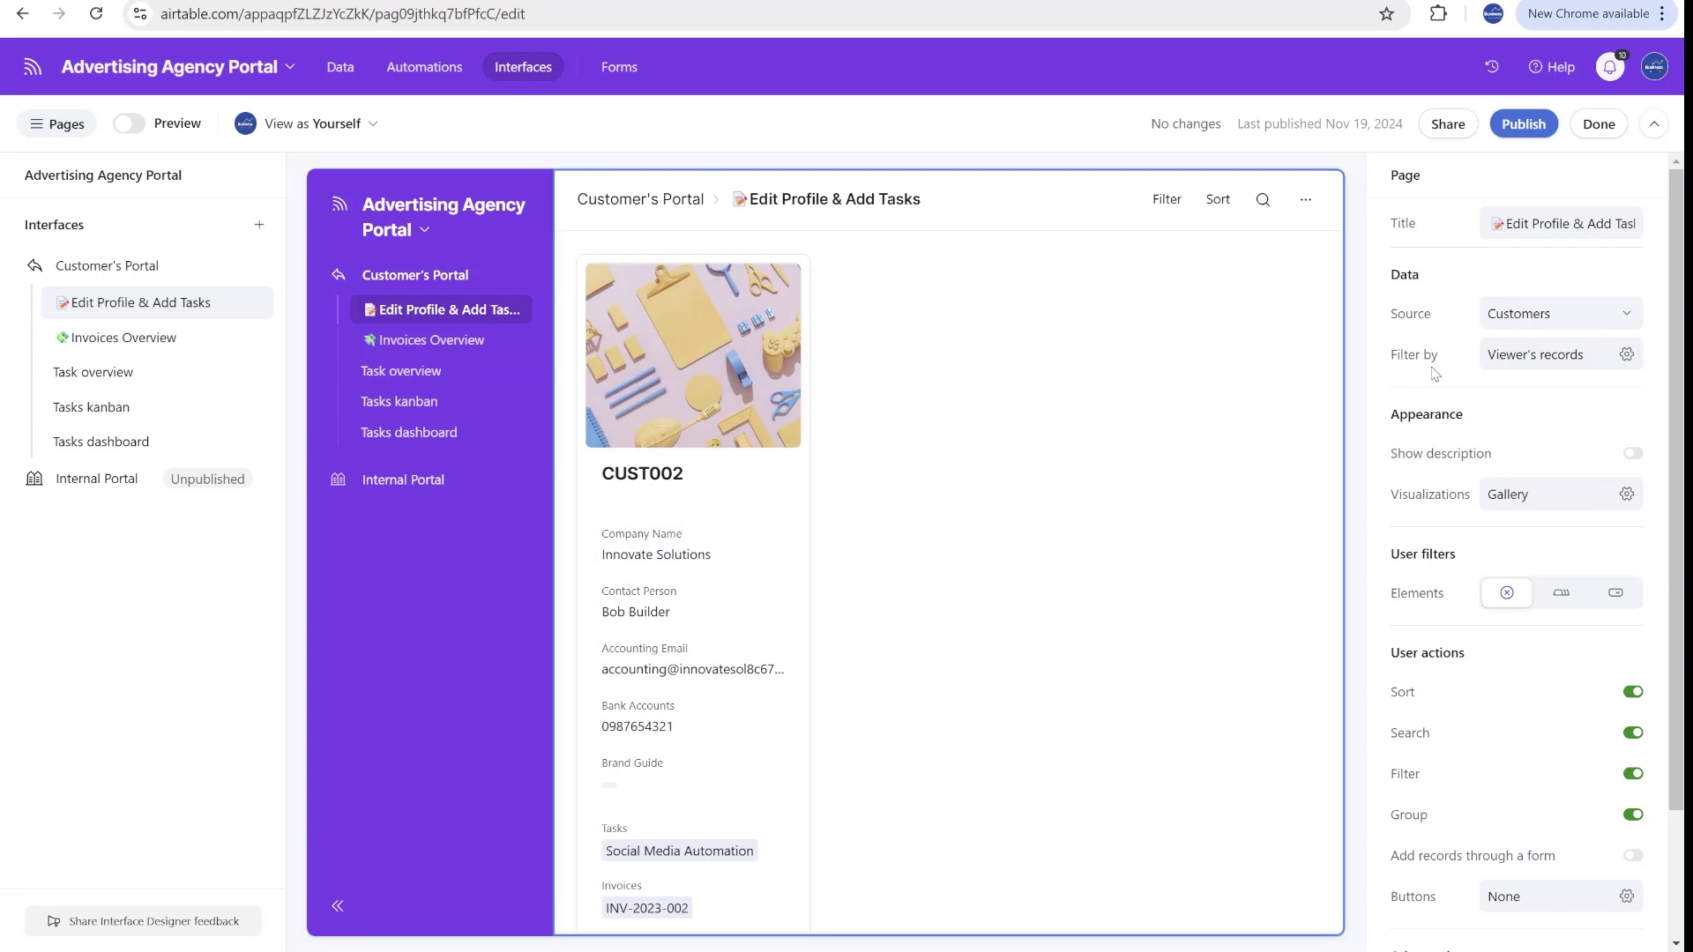
Step: Review the Viewer's records filter, open the View as list, and check CUST002's contact email
left_click(1544, 363)
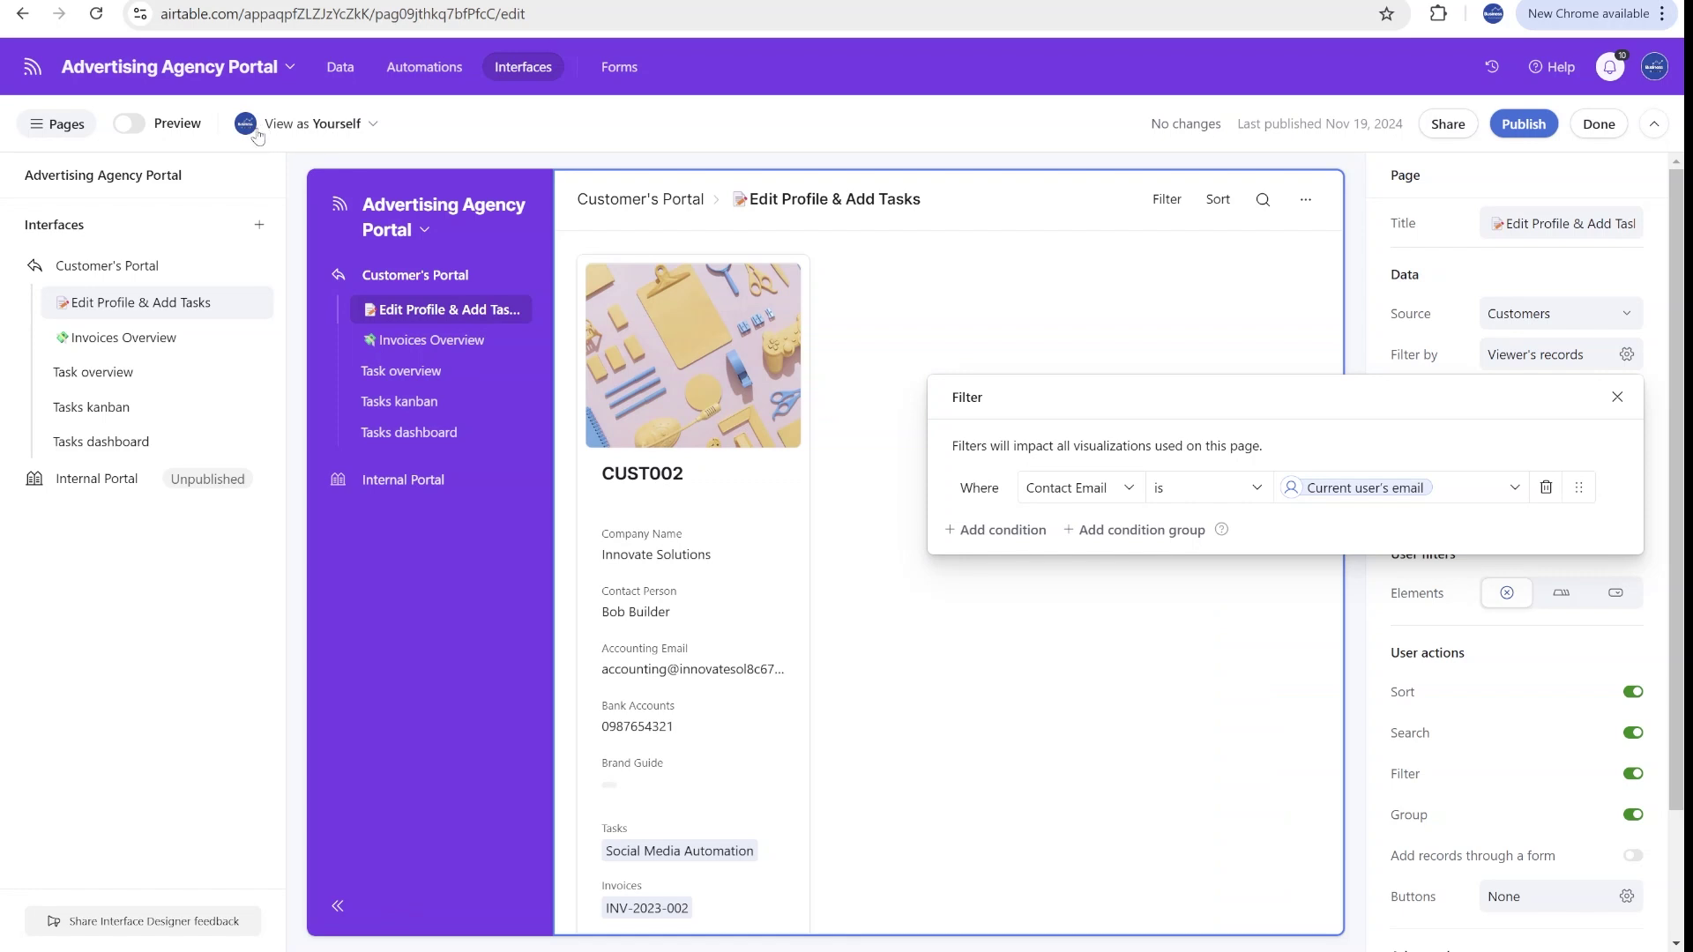
left_click(253, 130)
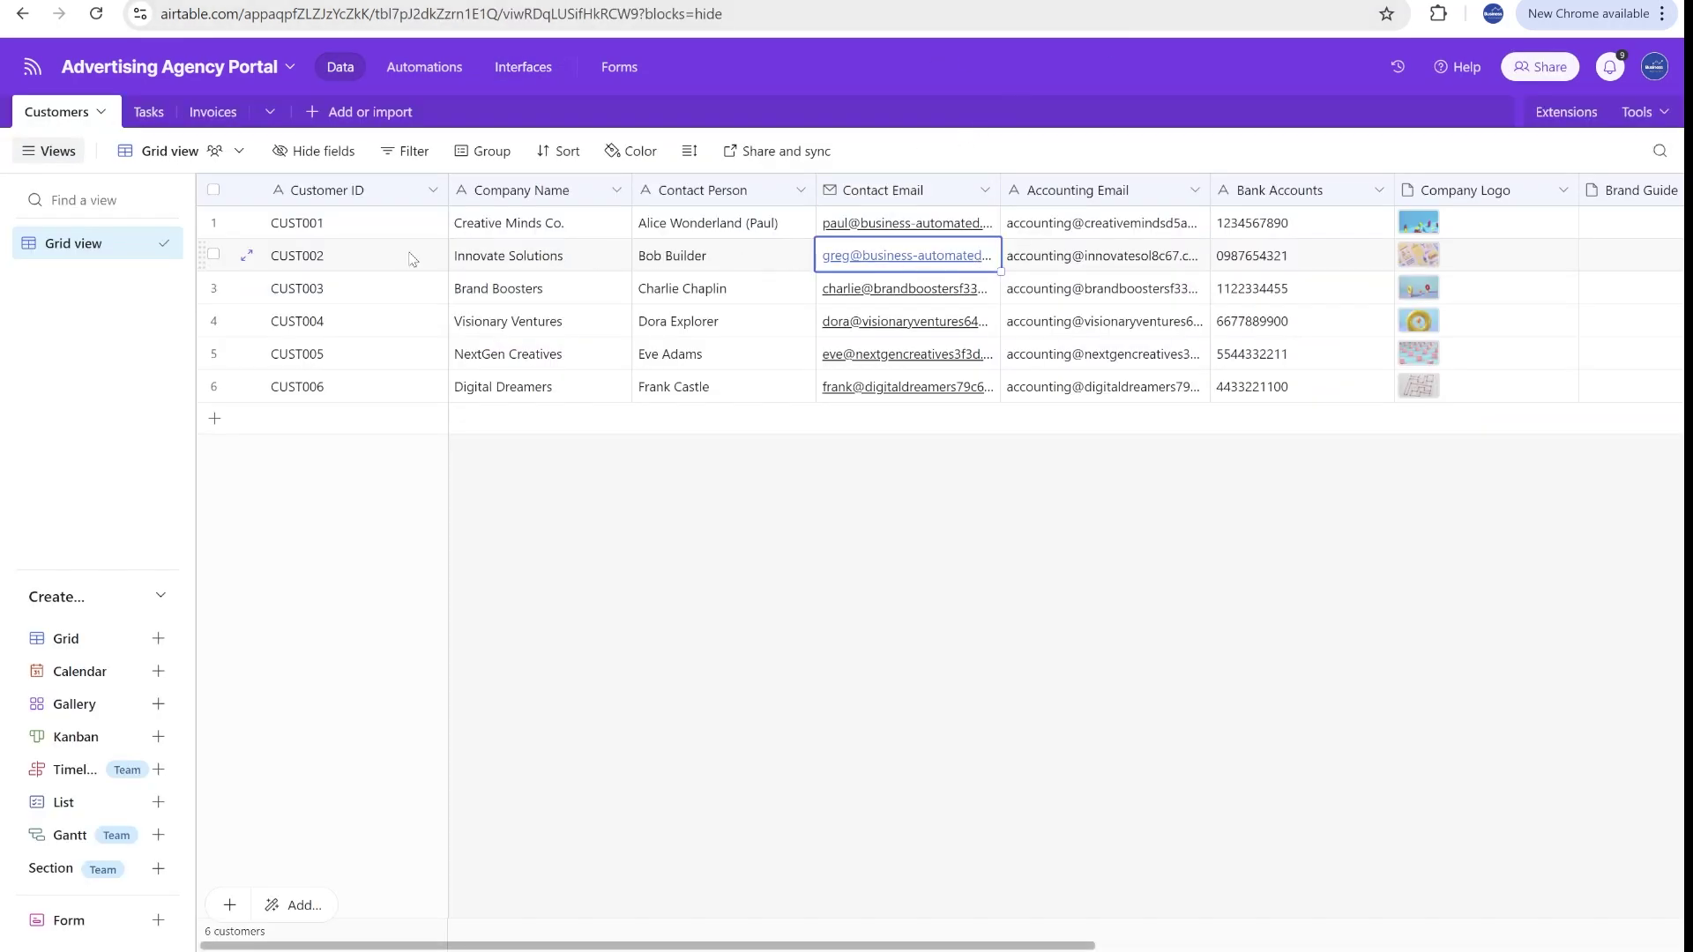
left_click(412, 259)
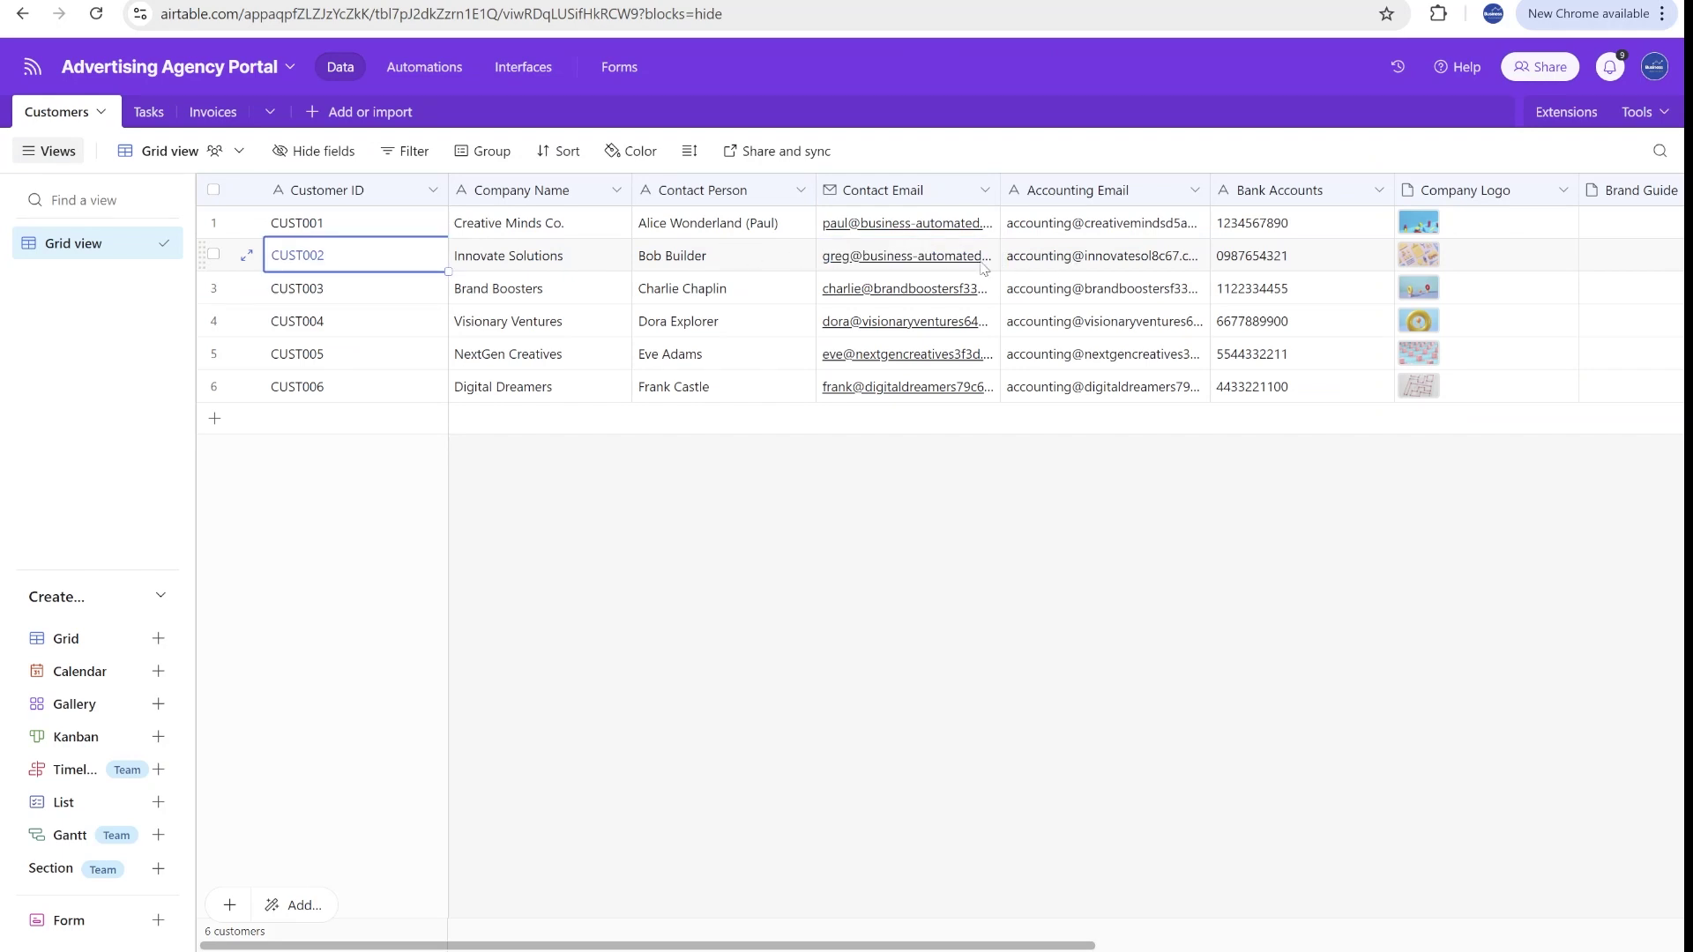
left_click(893, 262)
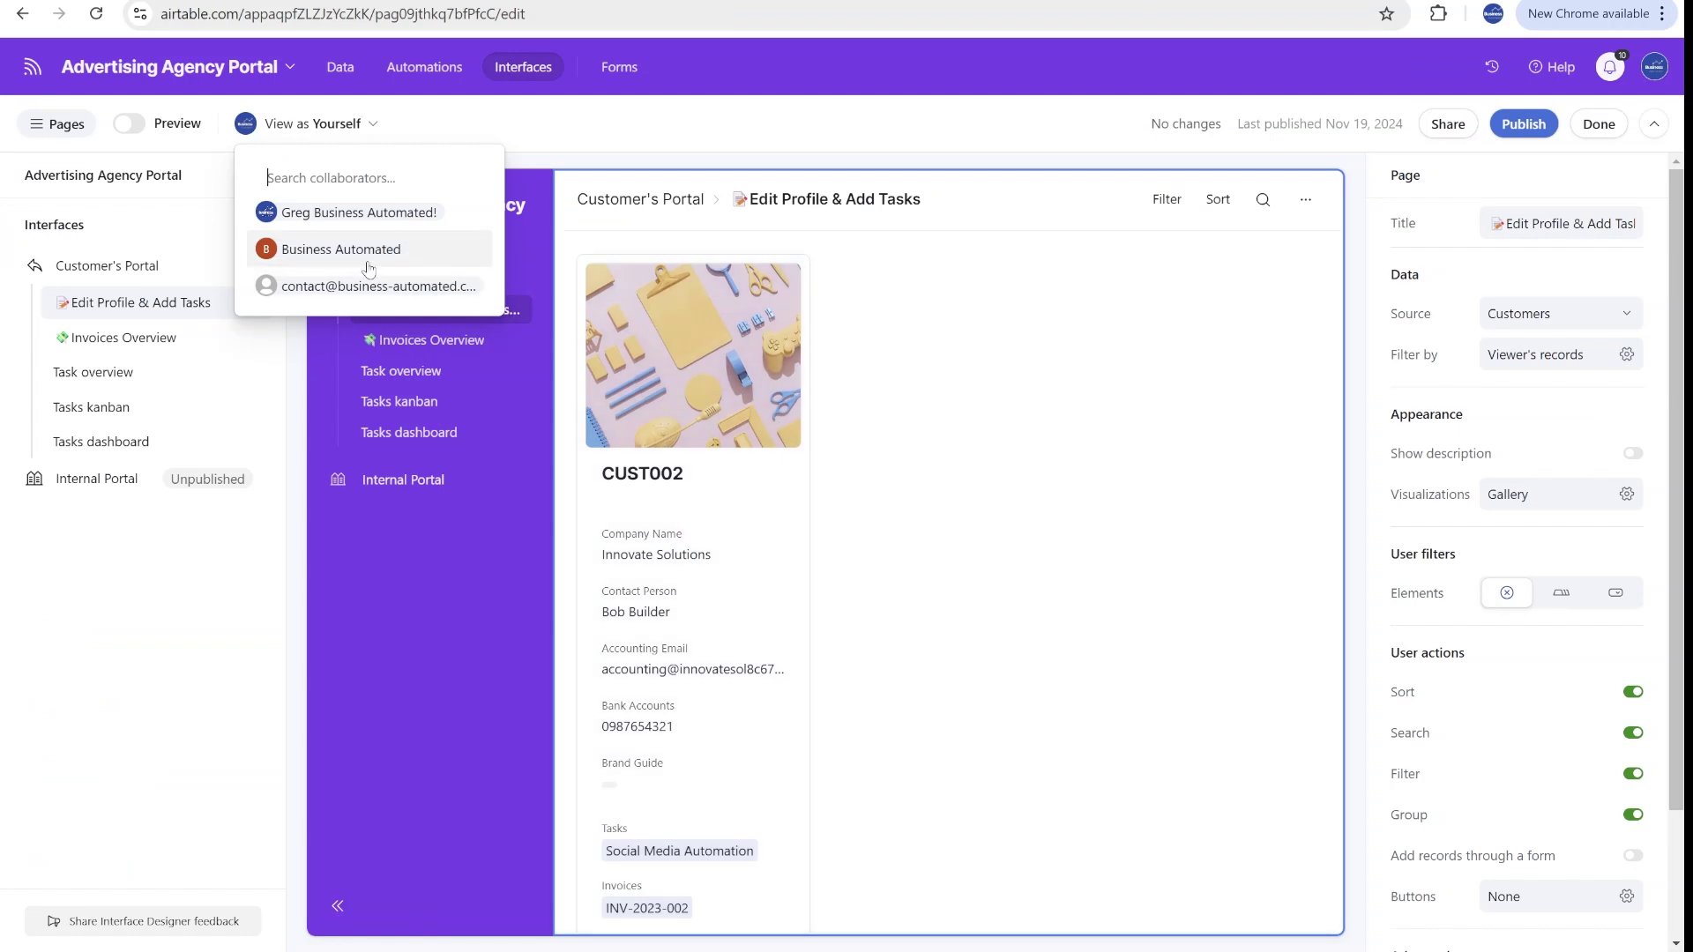
Step: Preview the page as the Business Automated collaborator and confirm CUST001's contact email
left_click(291, 249)
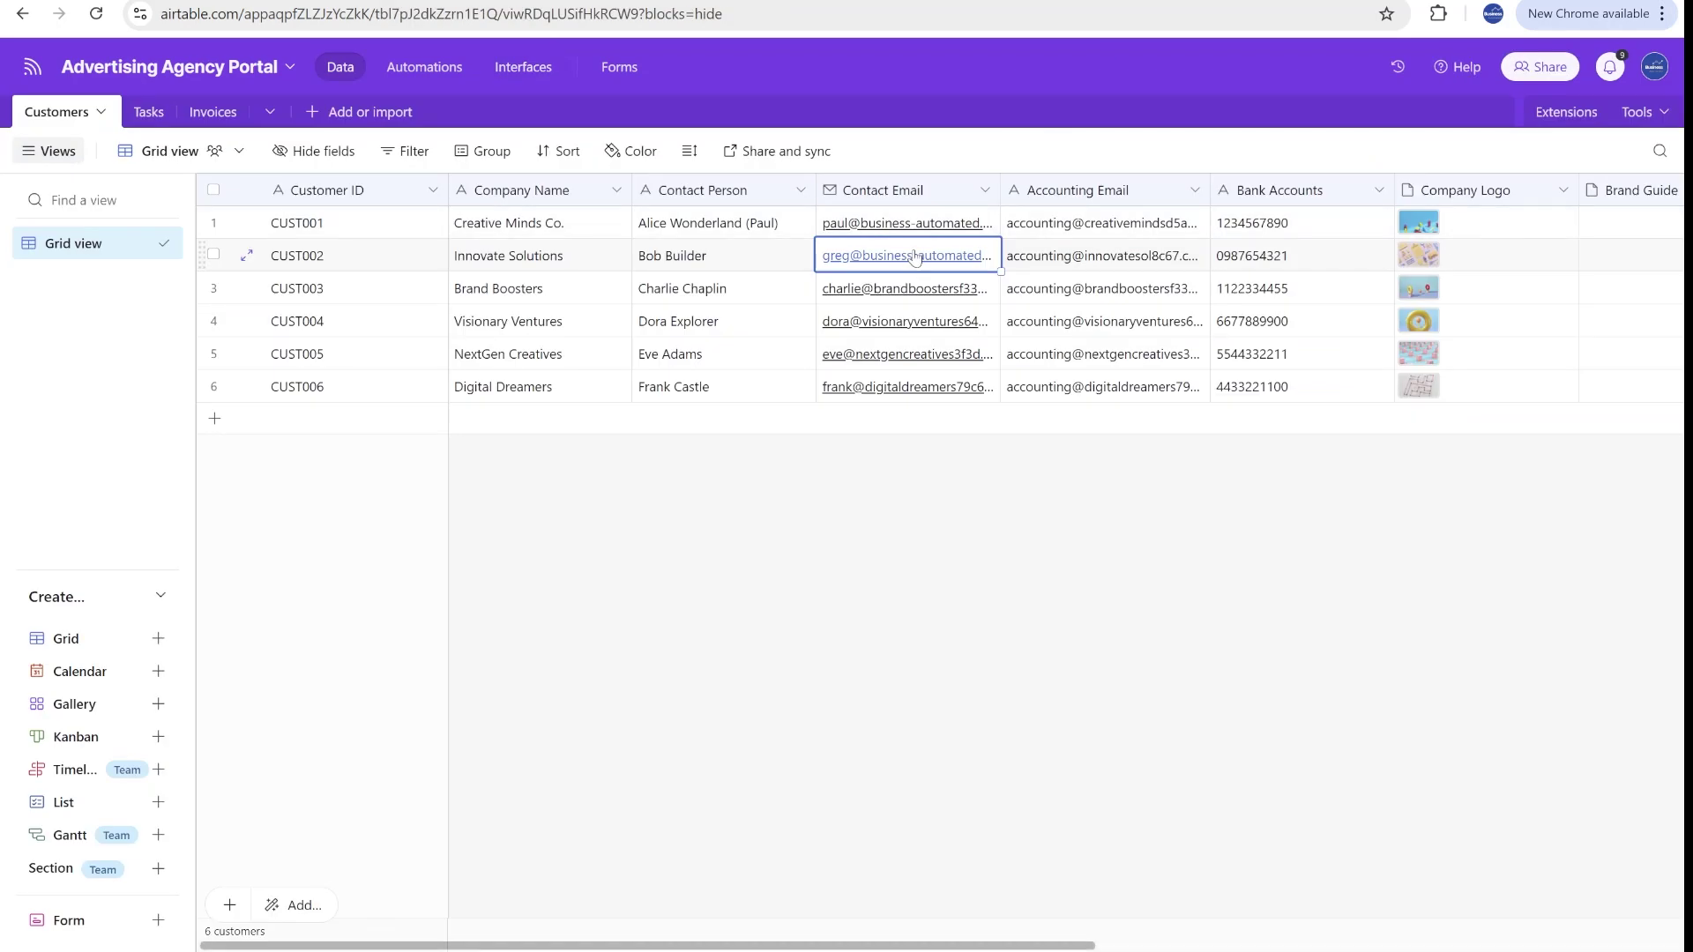
left_click(840, 228)
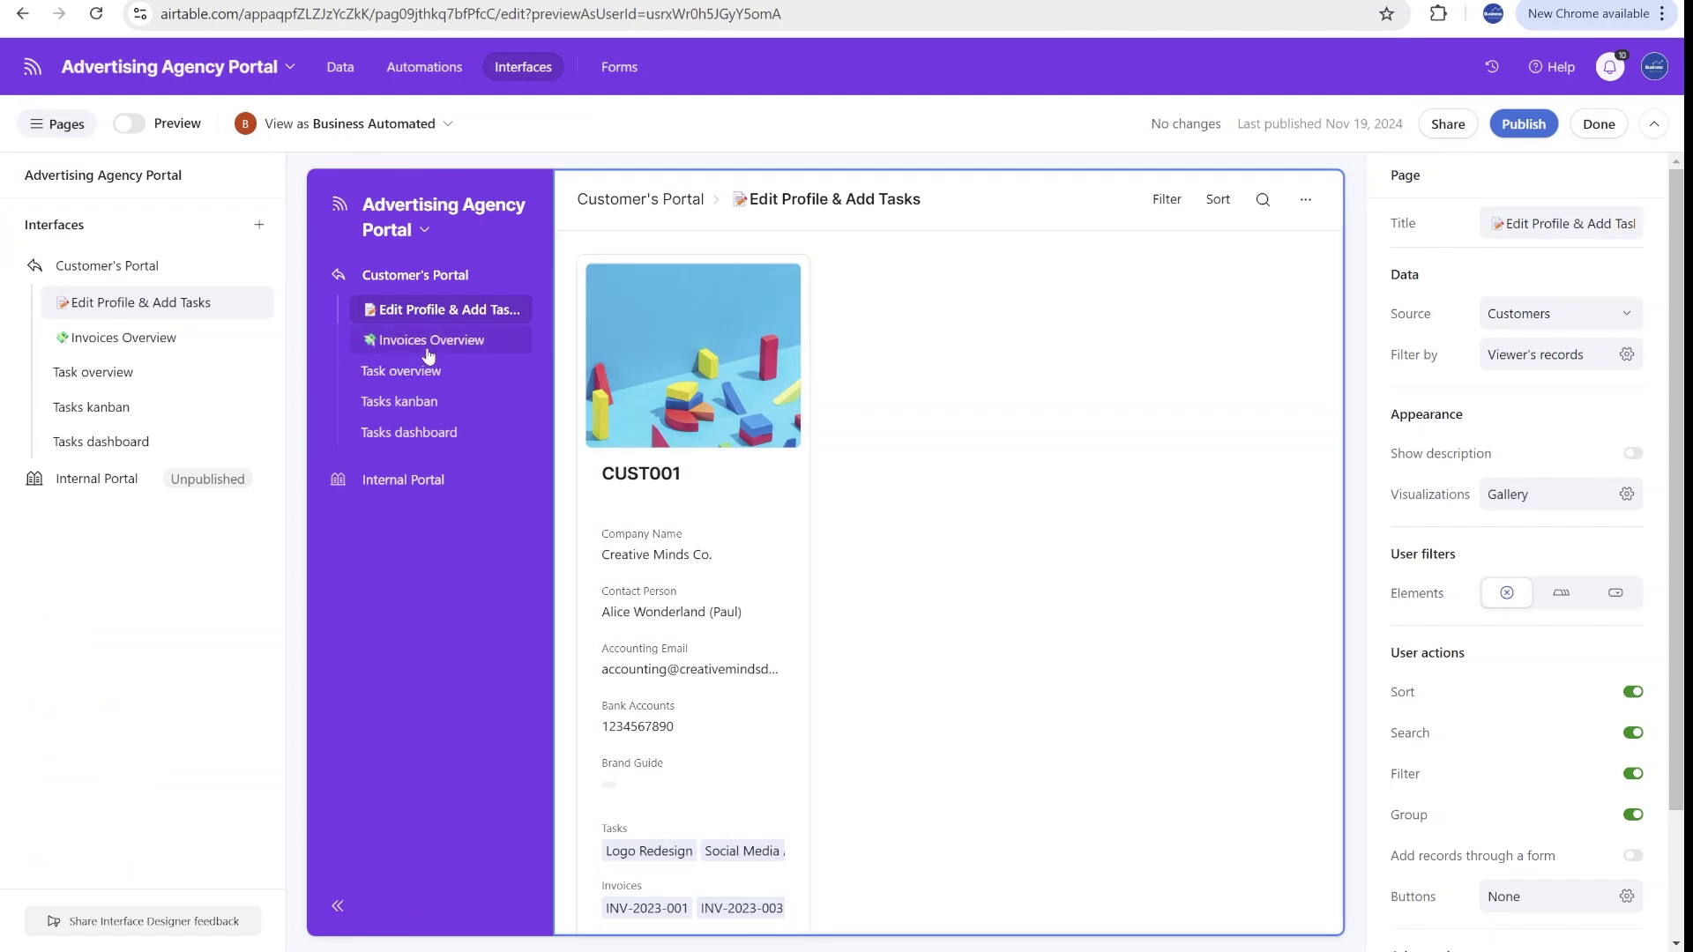
left_click(436, 344)
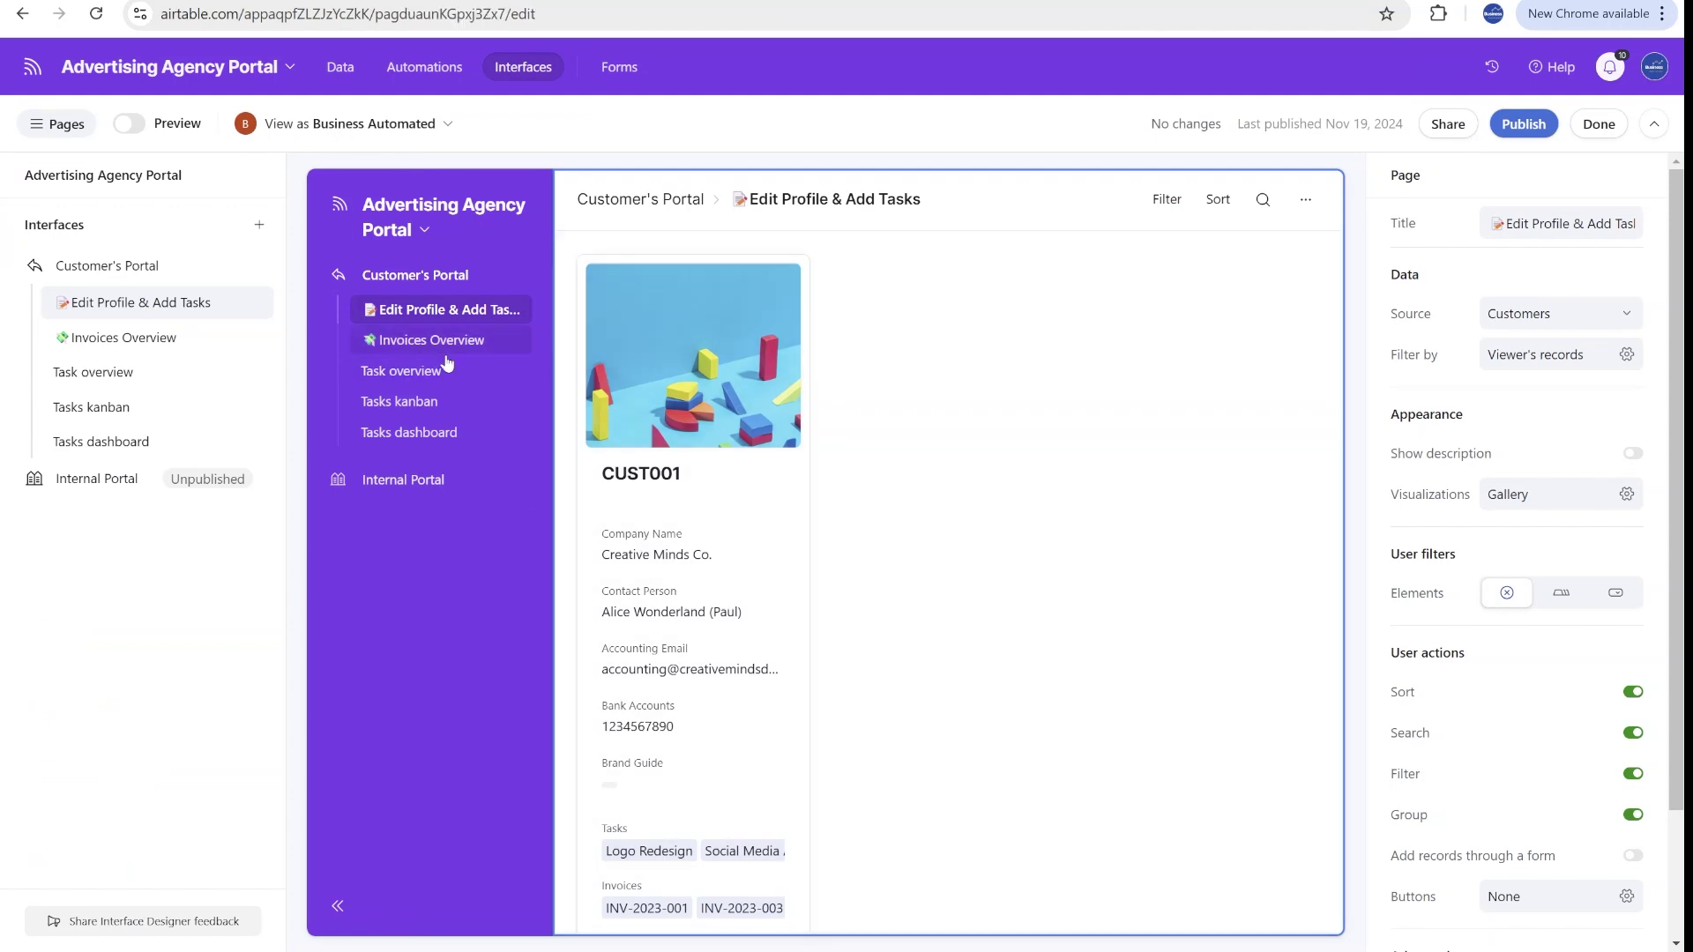
left_click(1543, 354)
left_click(339, 67)
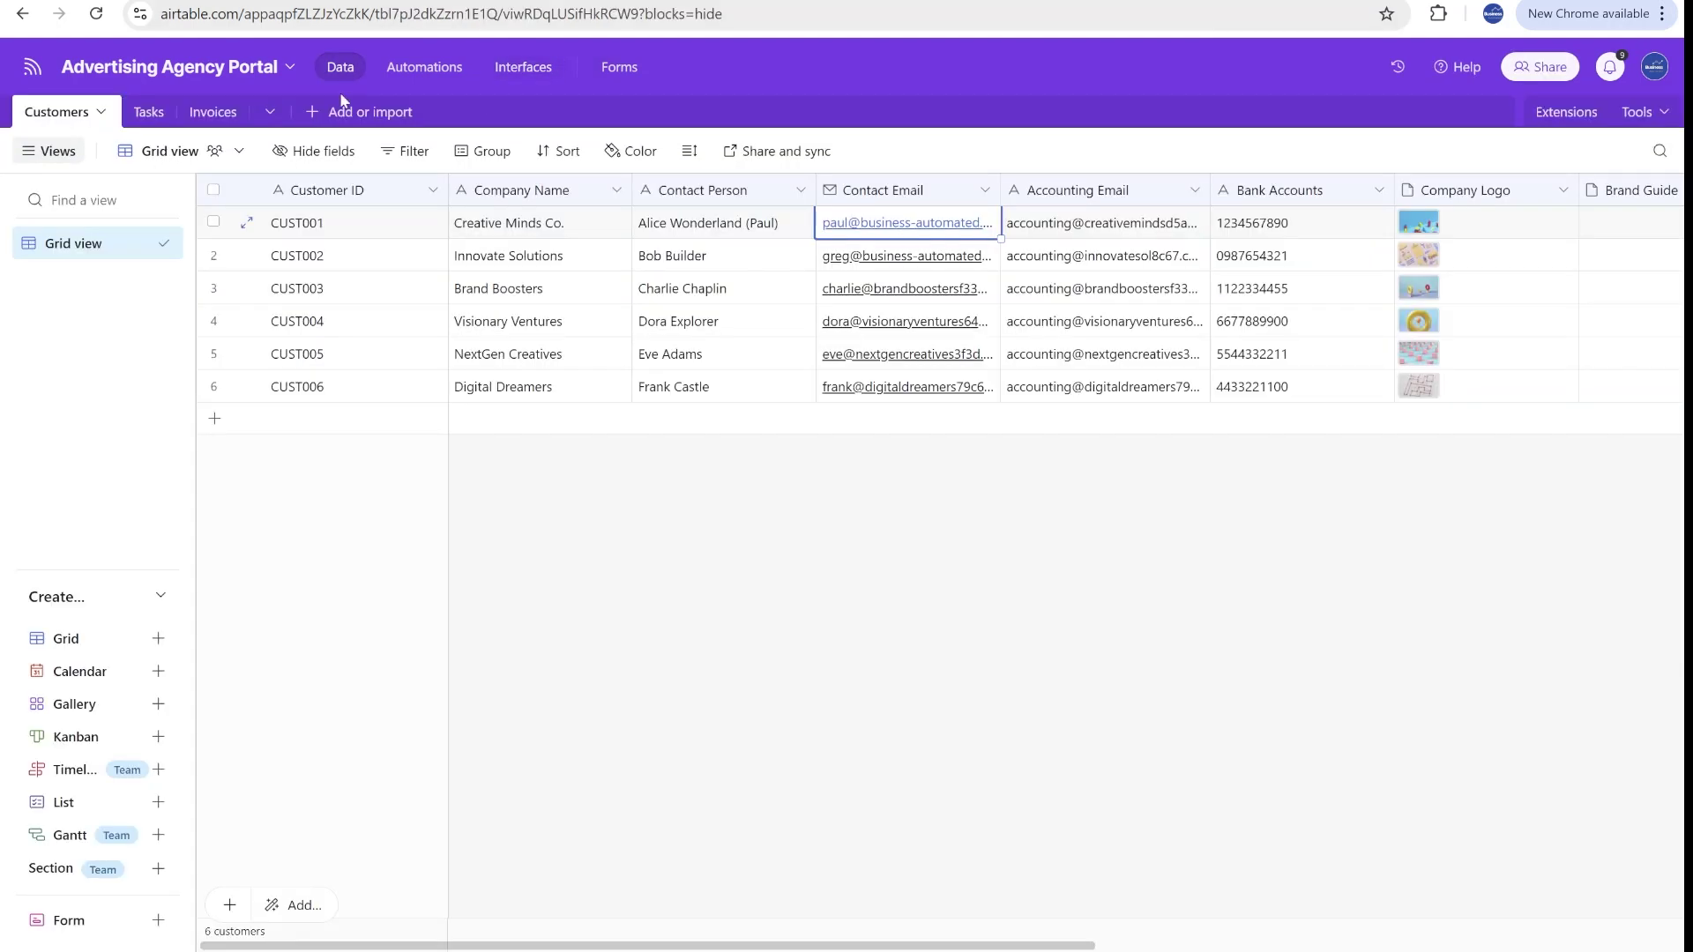
left_click(124, 112)
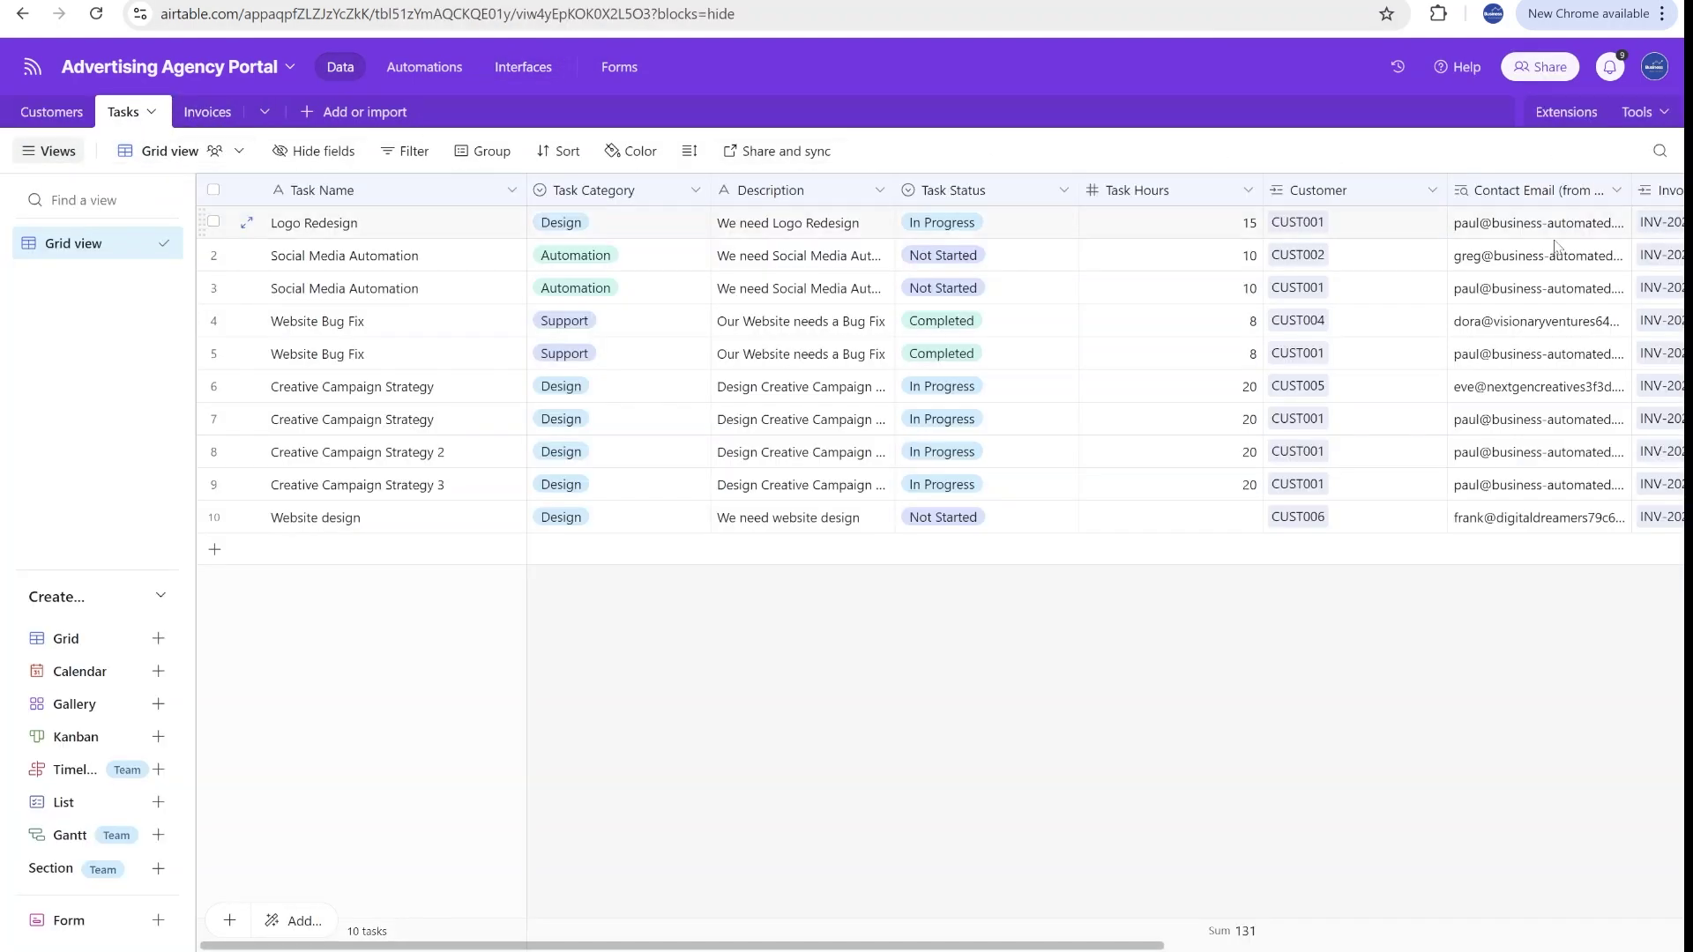
left_click(1547, 253)
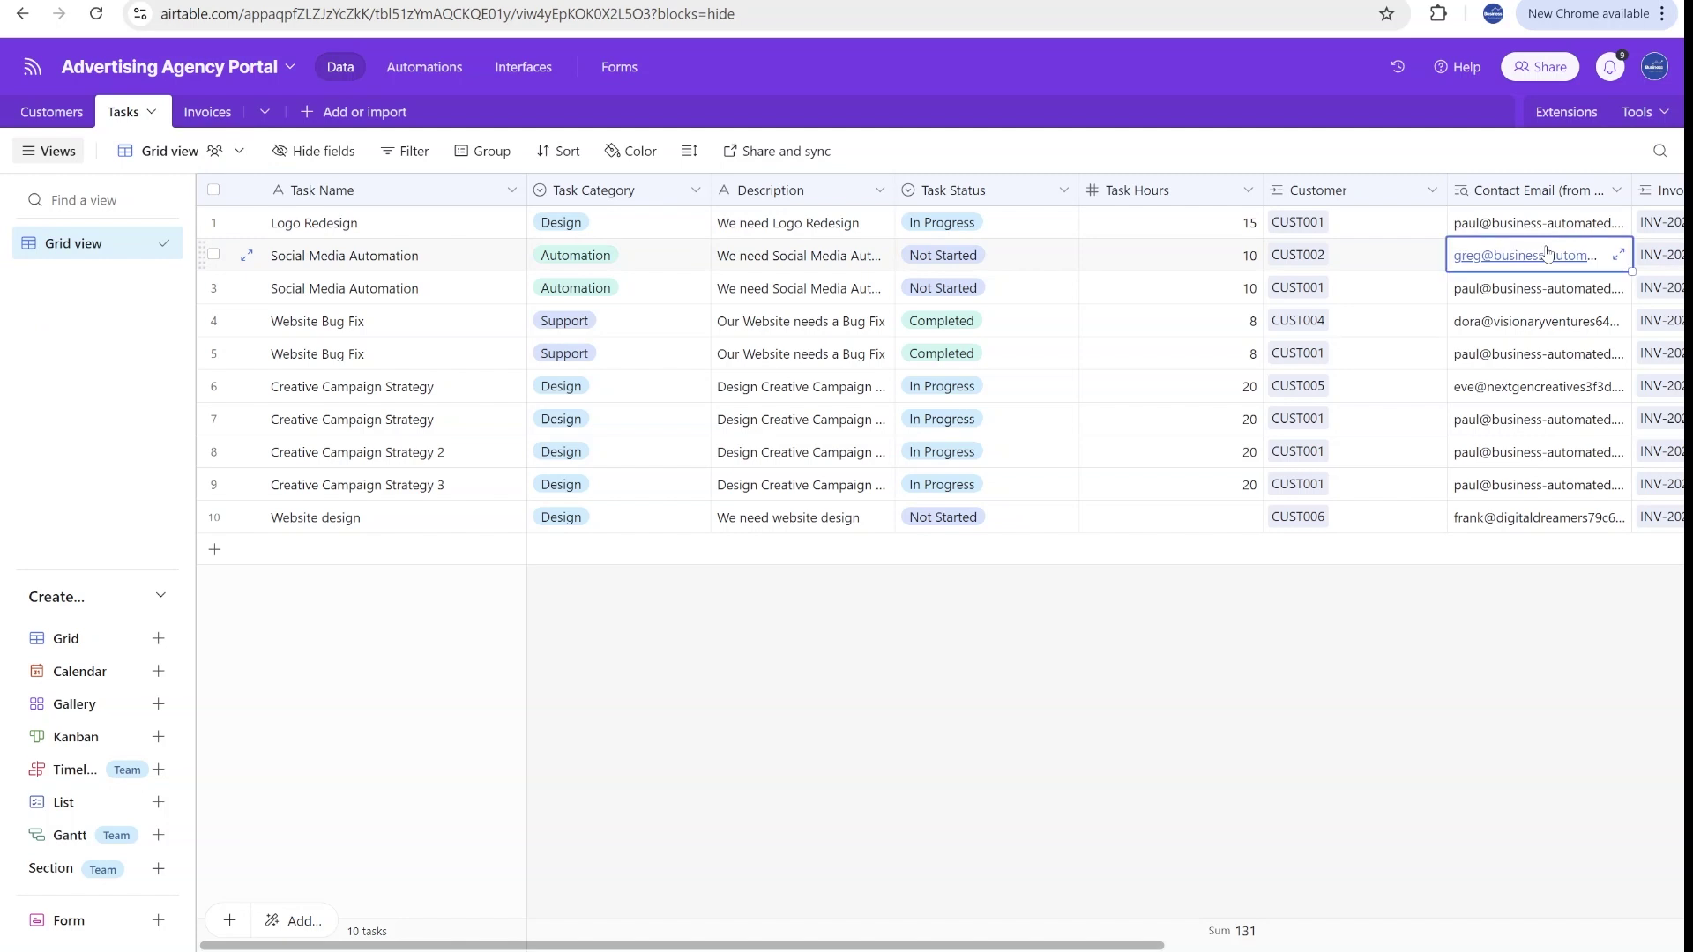
left_click(190, 112)
left_click(523, 67)
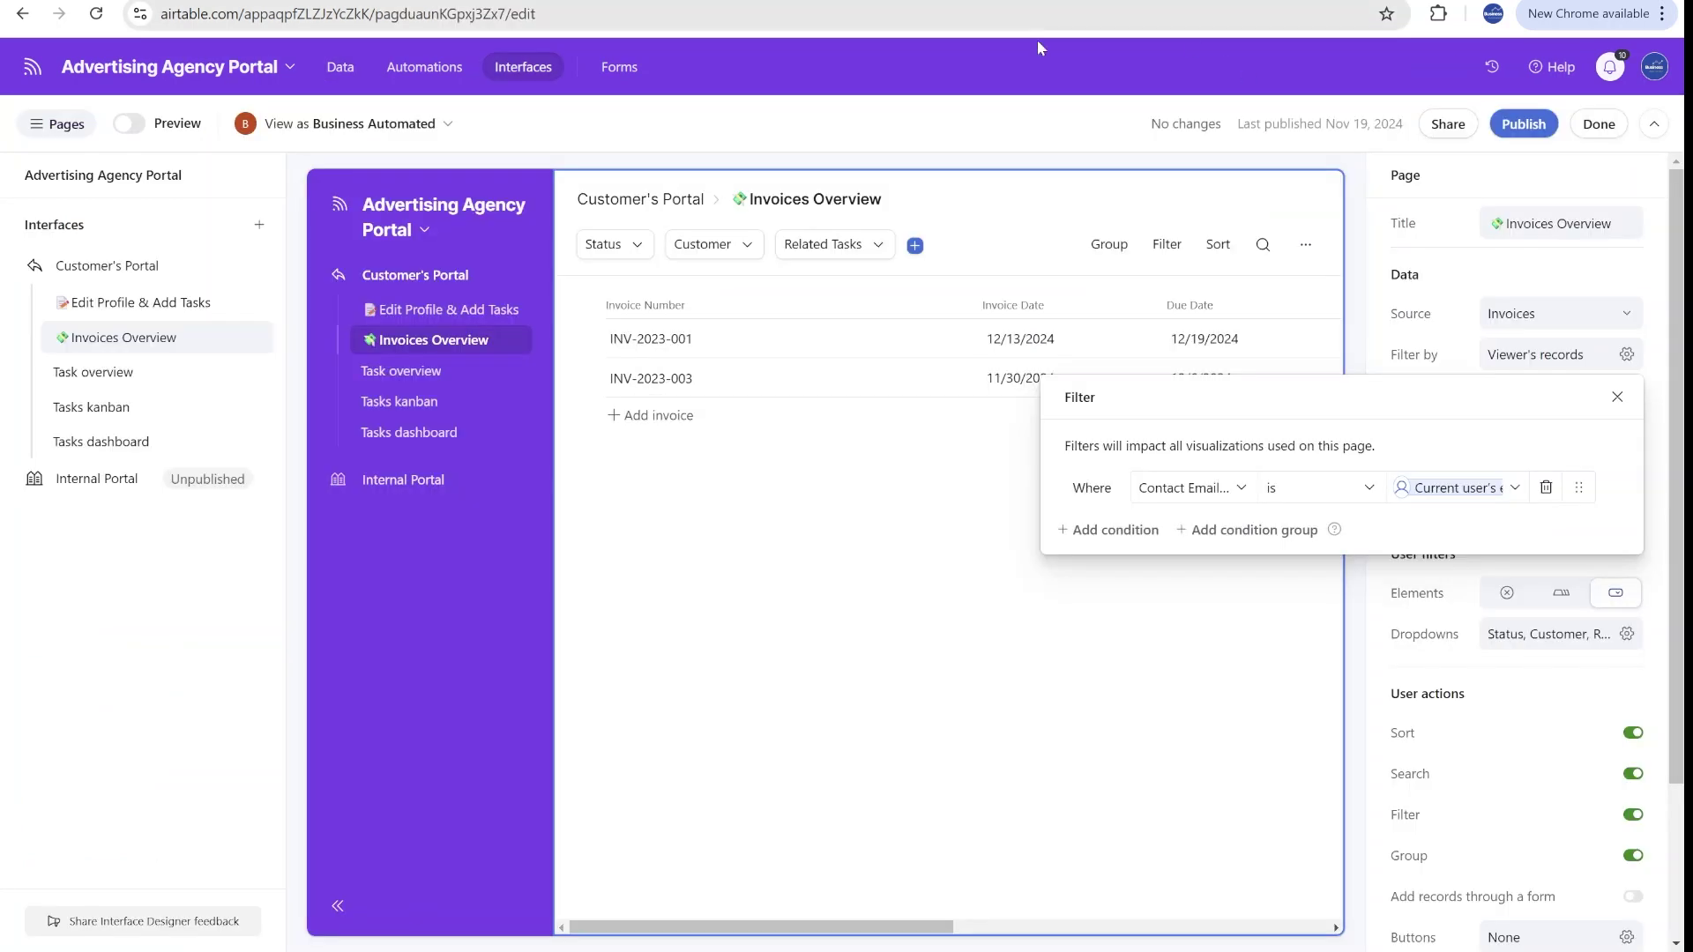
left_click(449, 384)
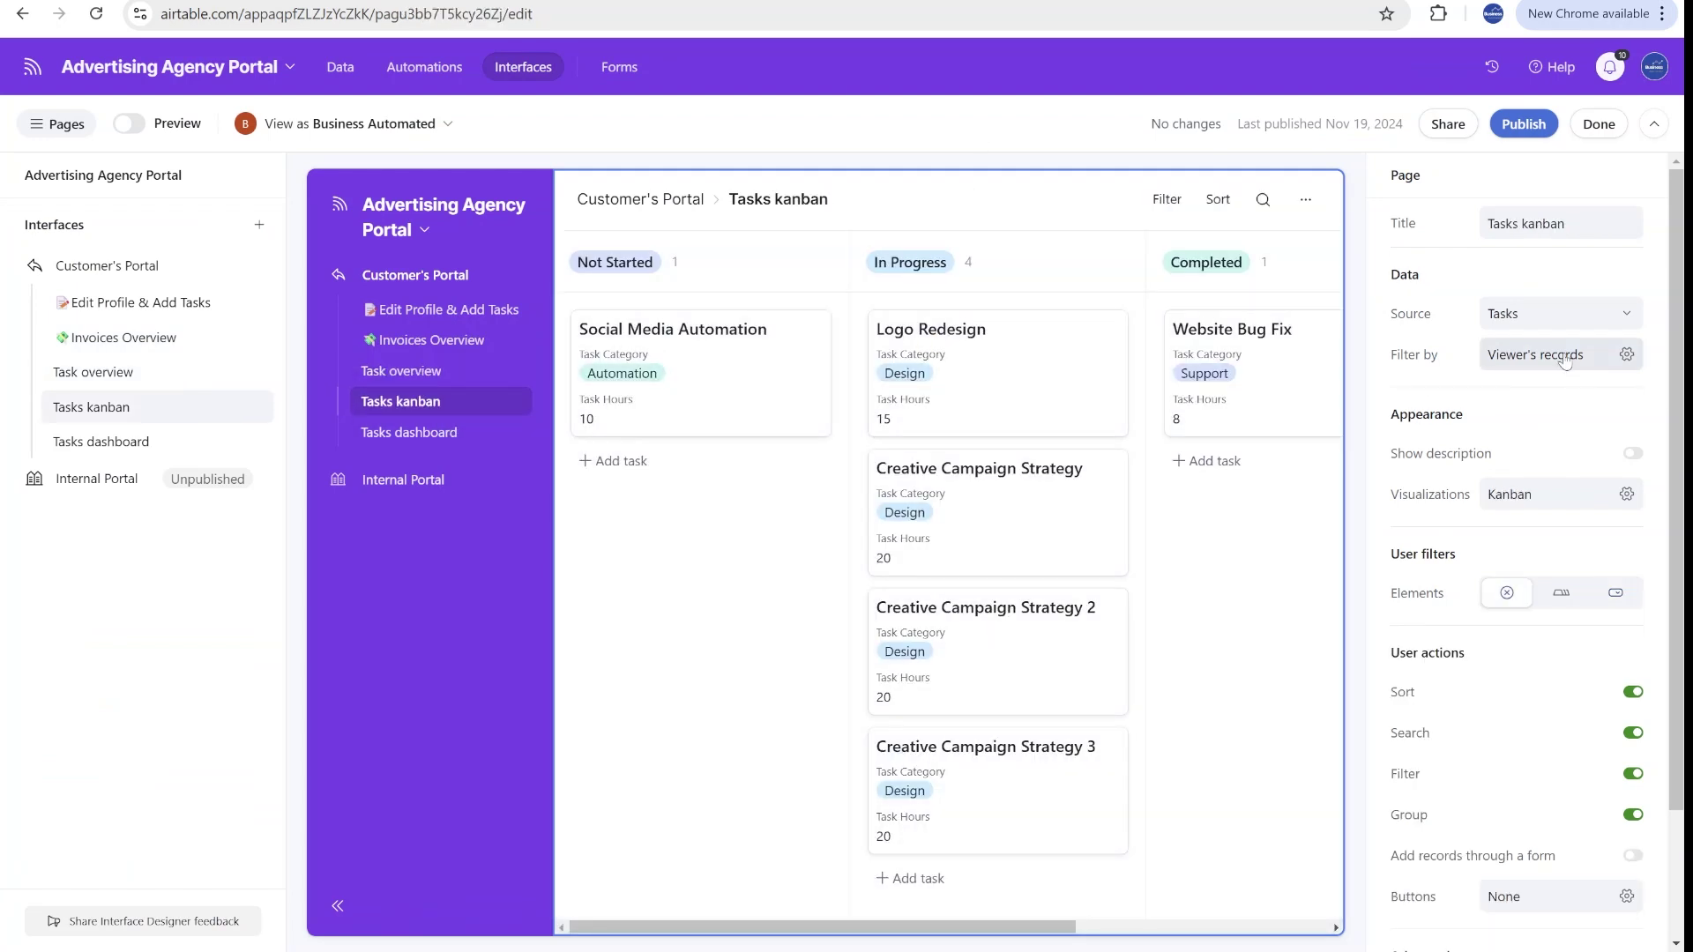
left_click(1566, 358)
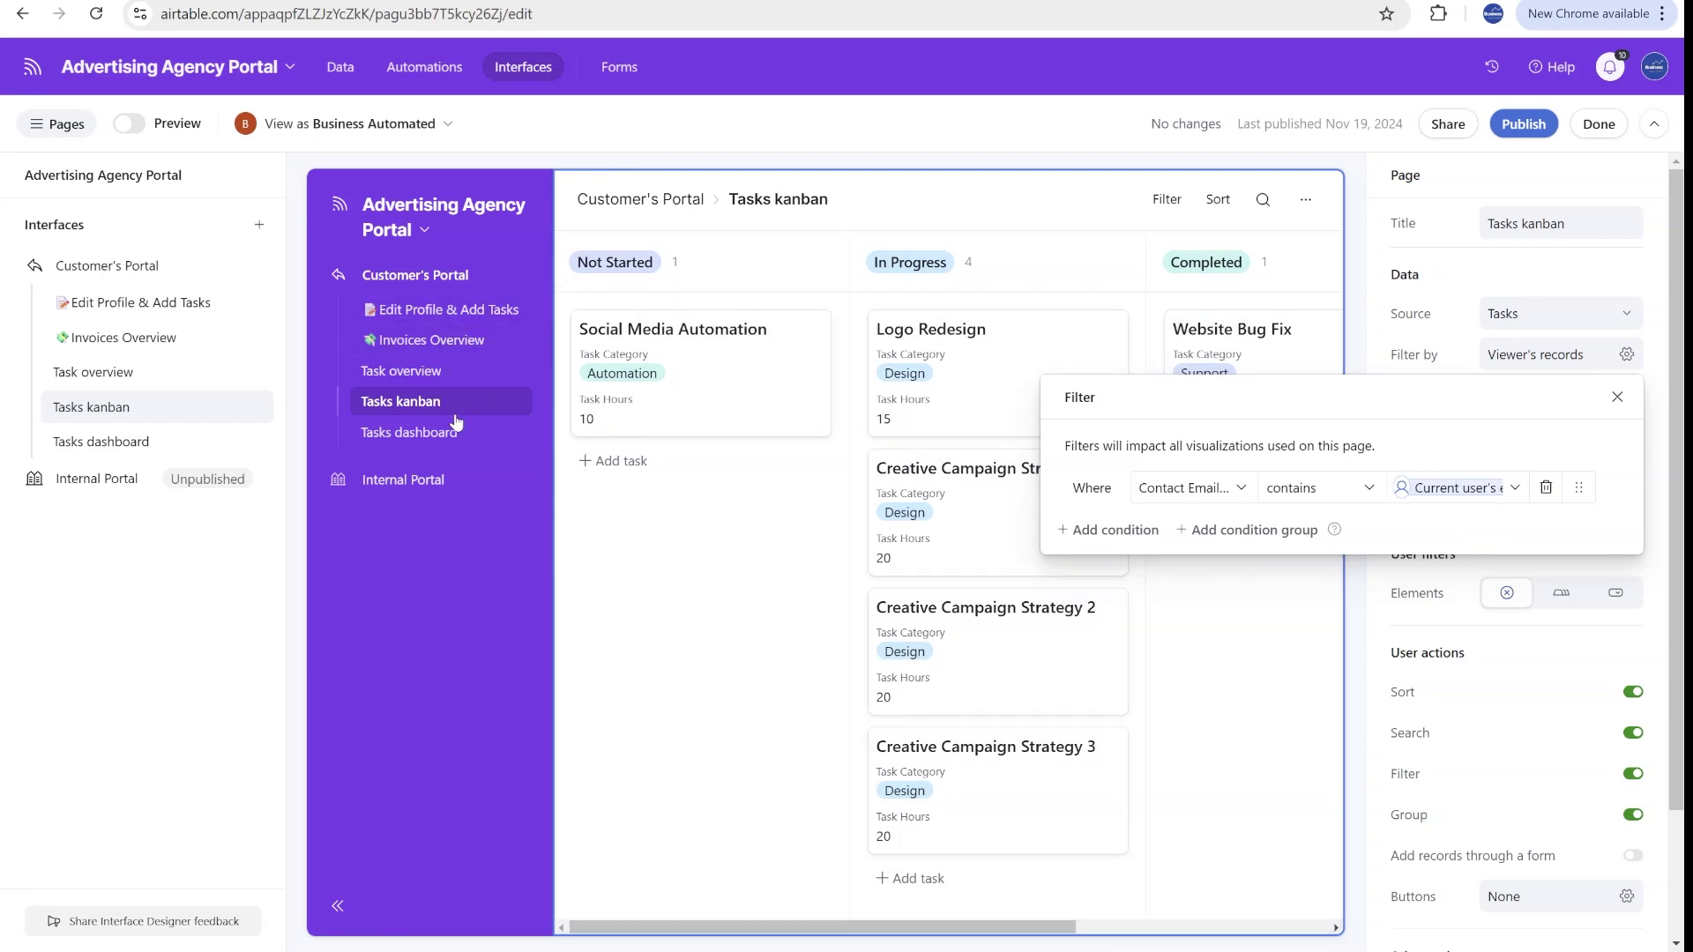
left_click(455, 432)
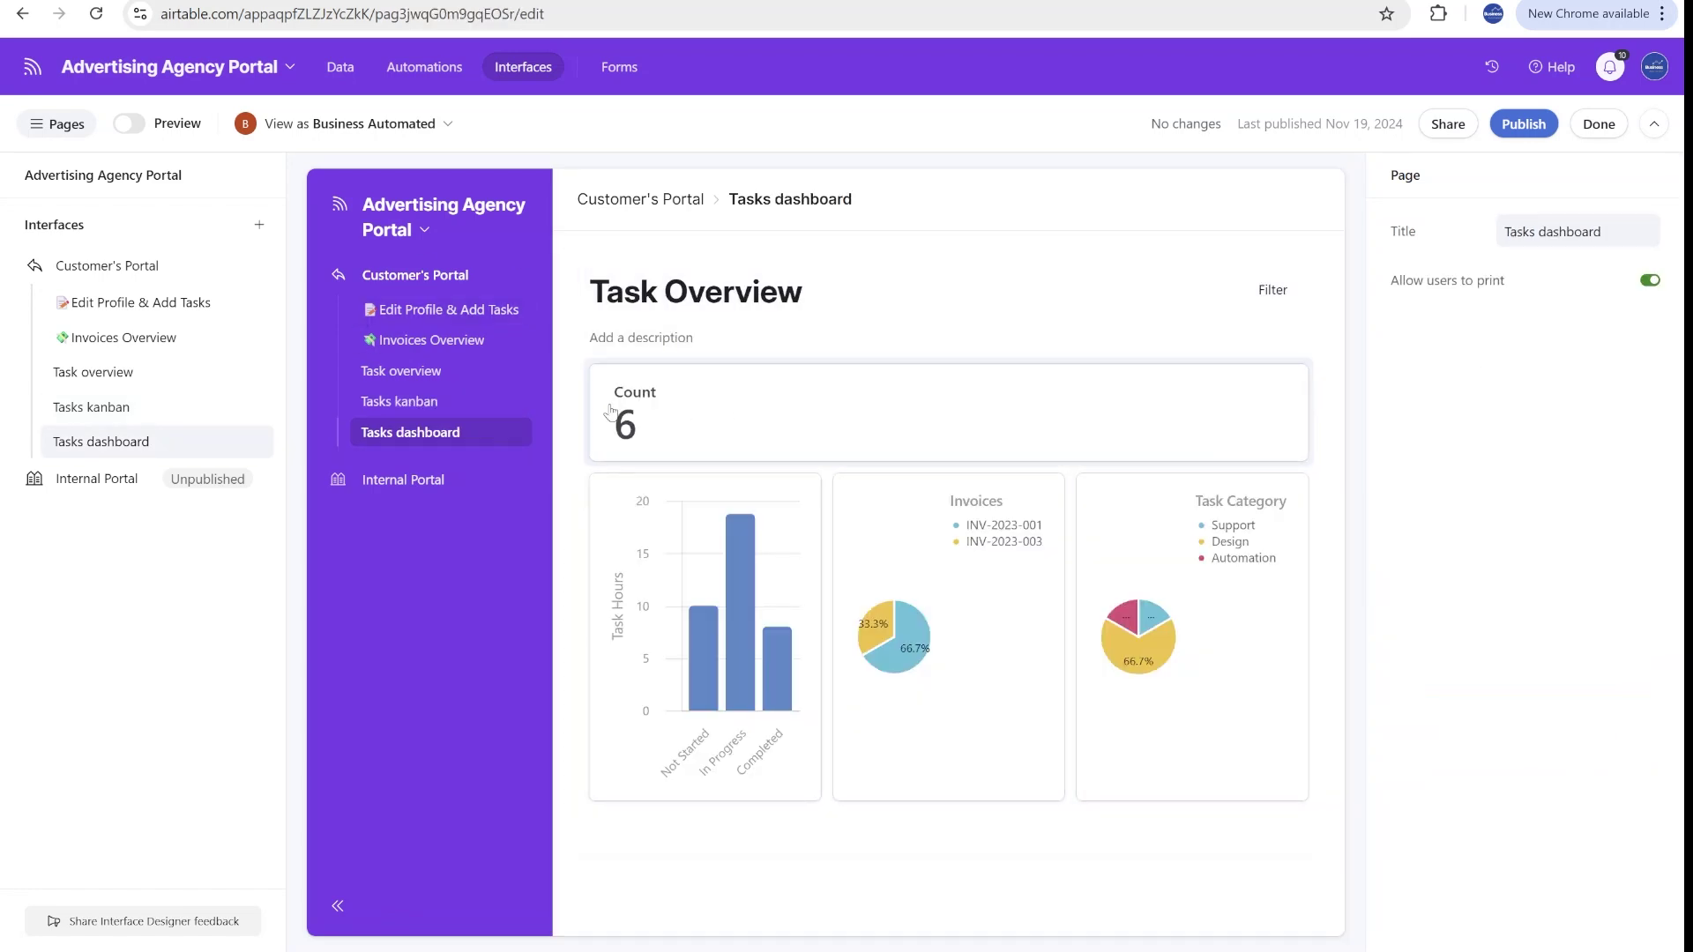
left_click(430, 305)
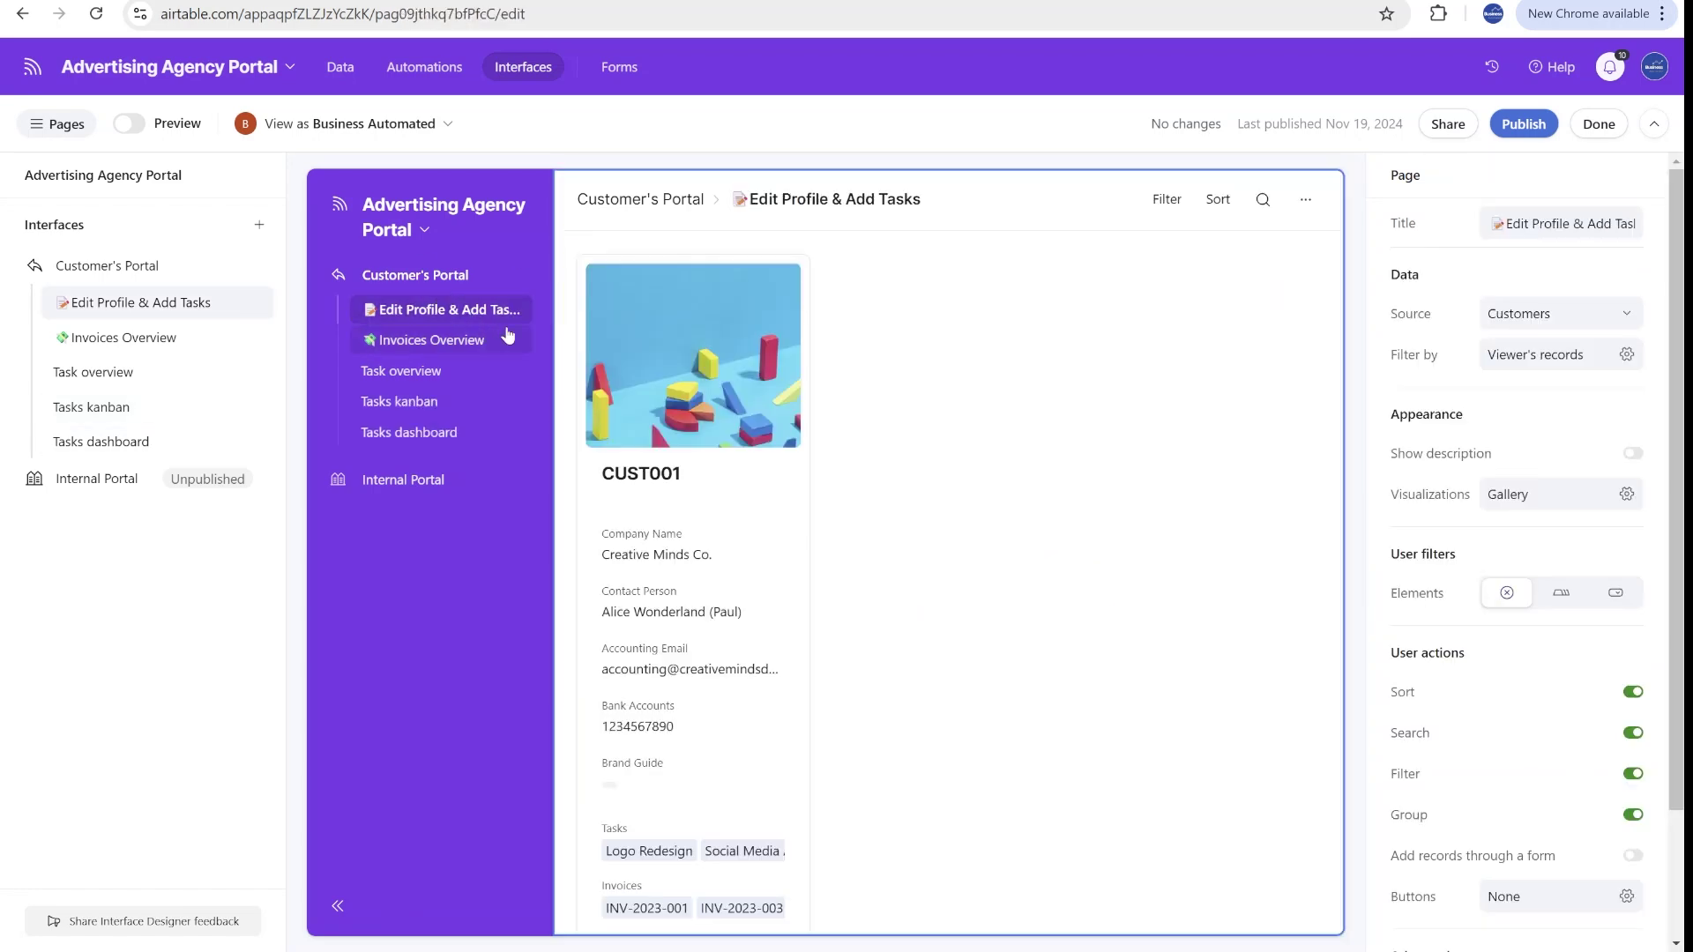
Step: Share the Customer's Portal with the client's e-mail address as a Read only guest
left_click(1450, 130)
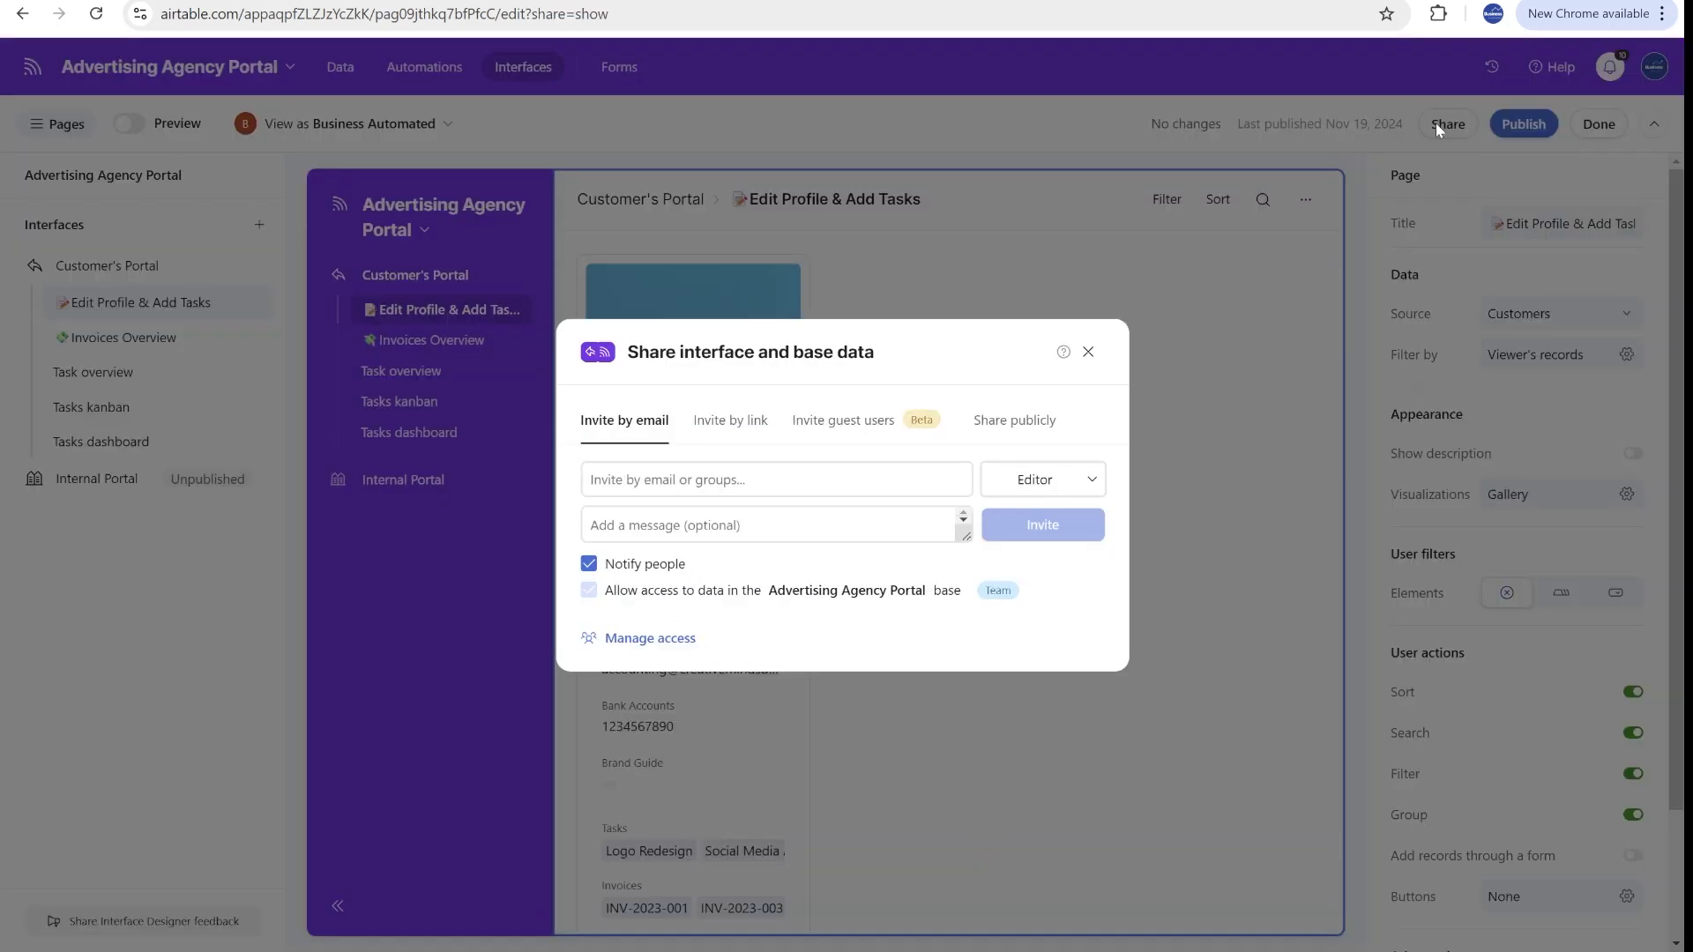
left_click(1066, 479)
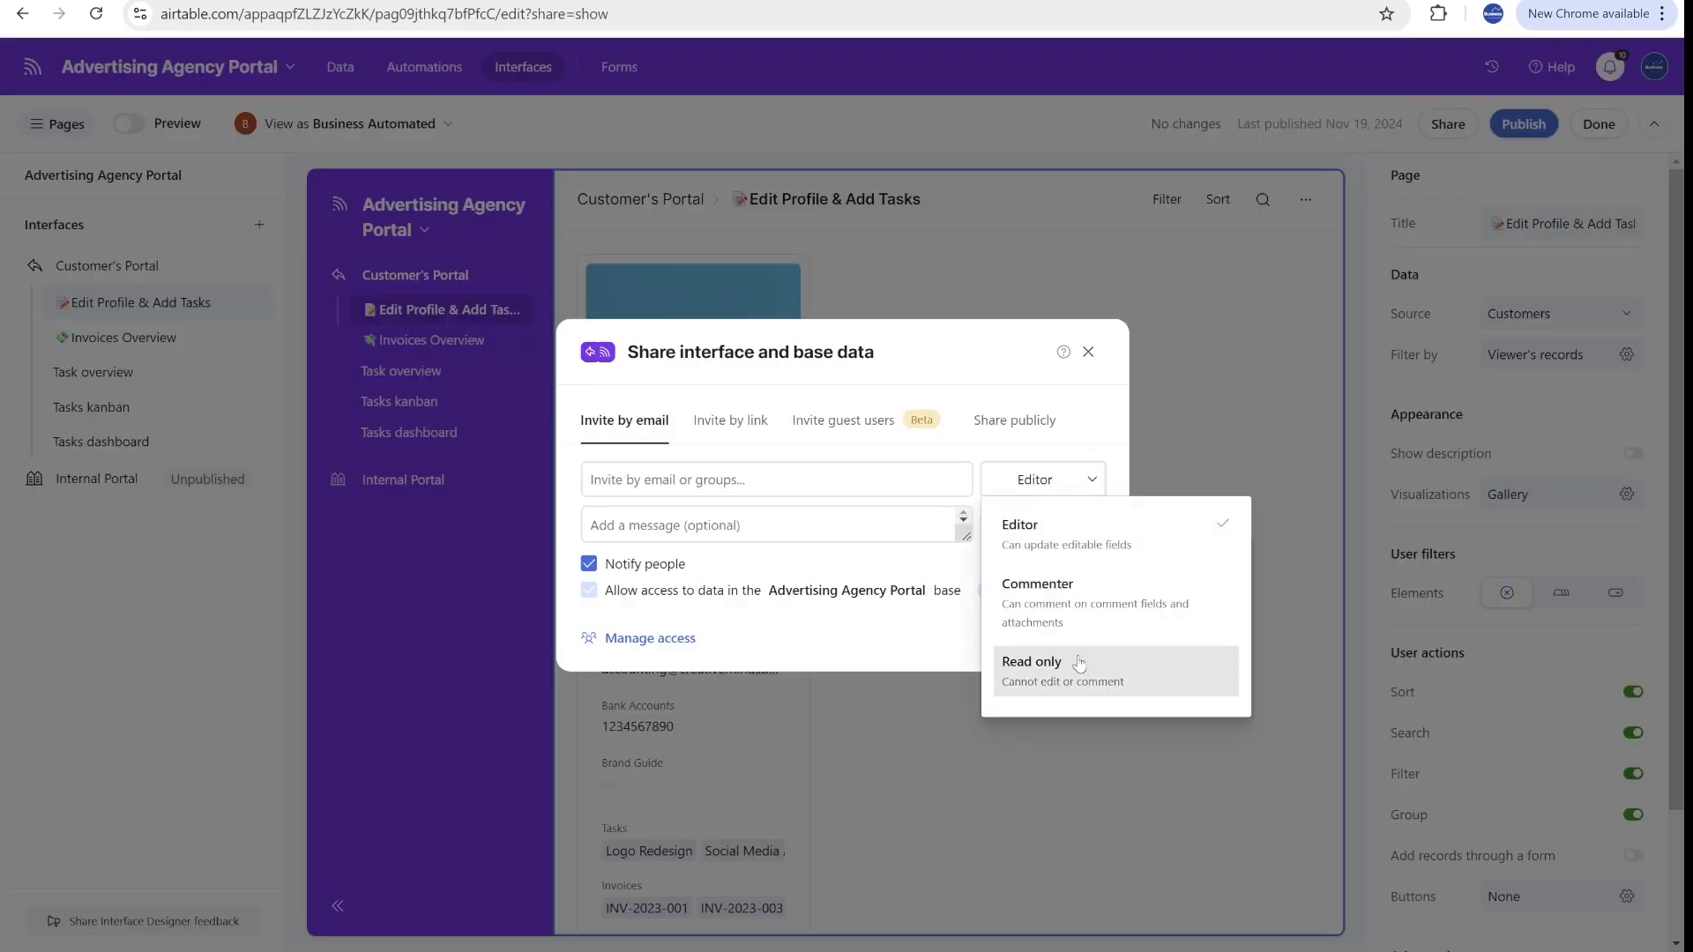
left_click(1115, 665)
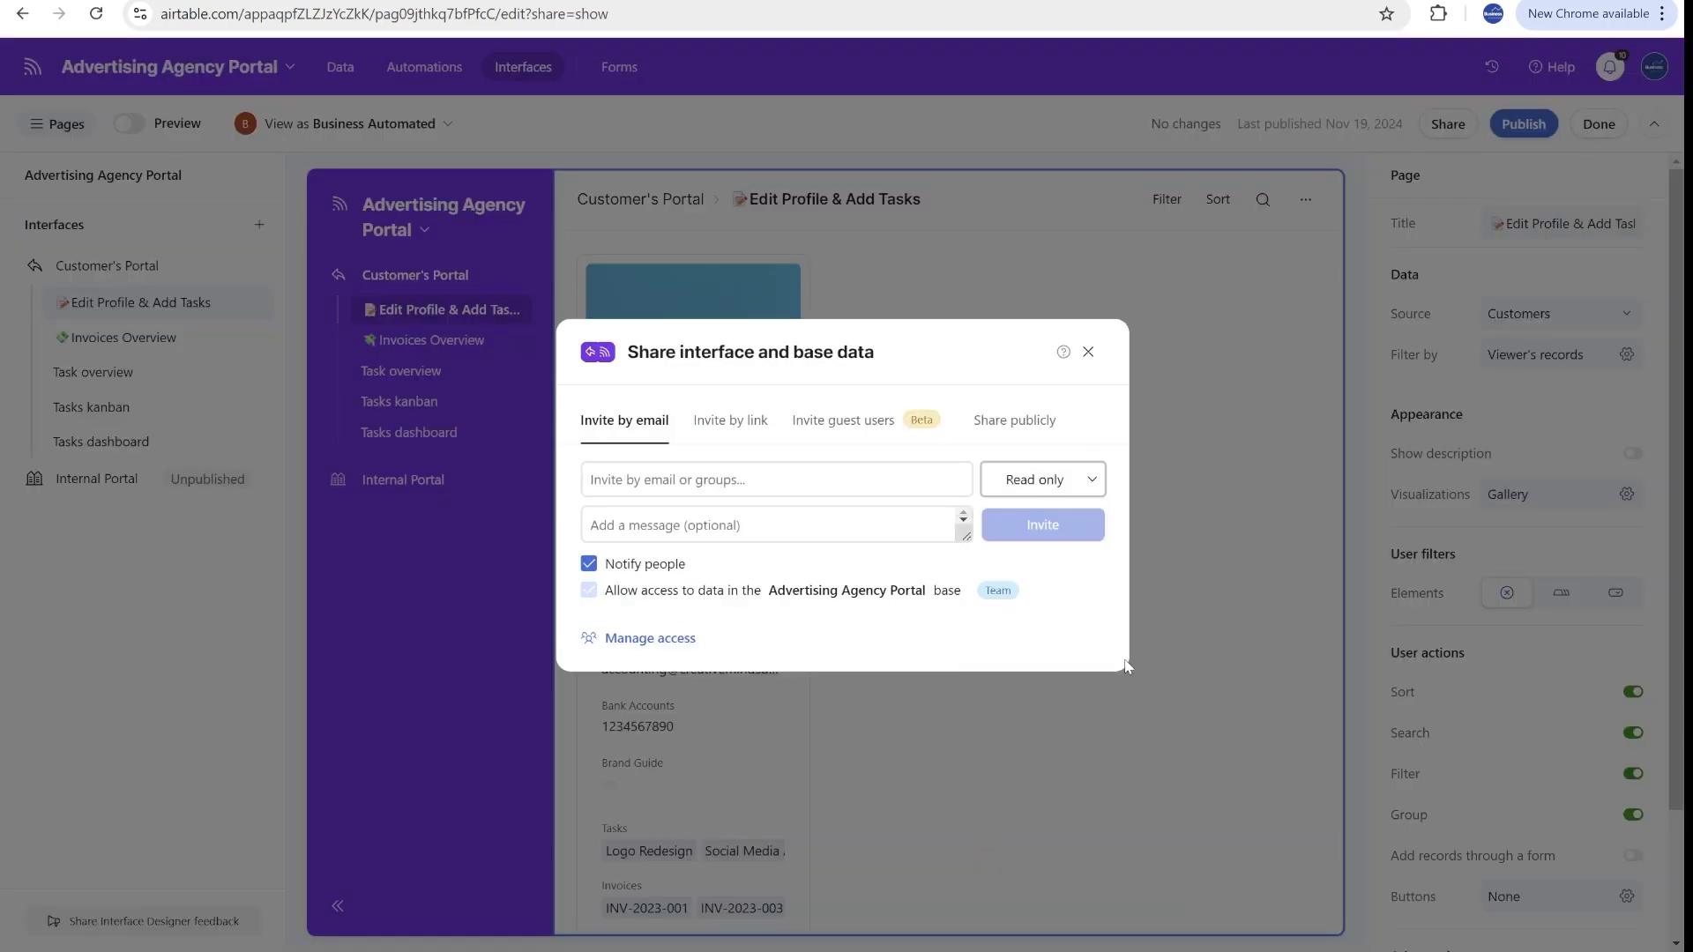
left_click(679, 478)
type("paul")
key("Return")
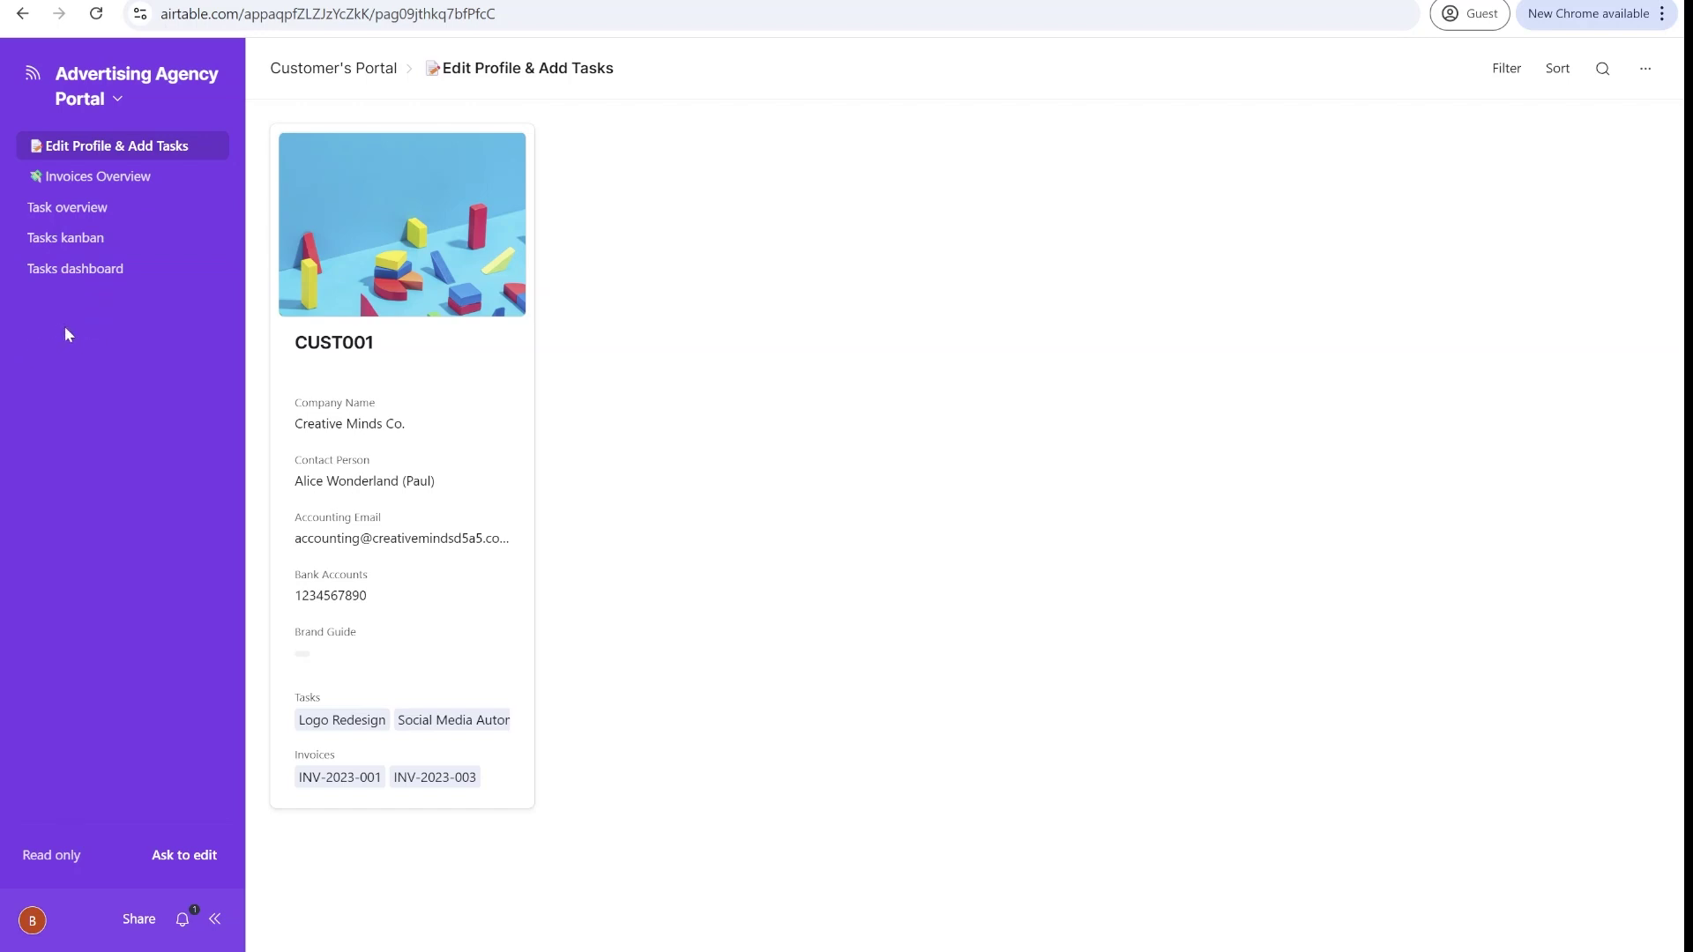
Step: Browse the Invoices Overview, Task overview and Tasks kanban pages, then open the CUST001 record
left_click(98, 179)
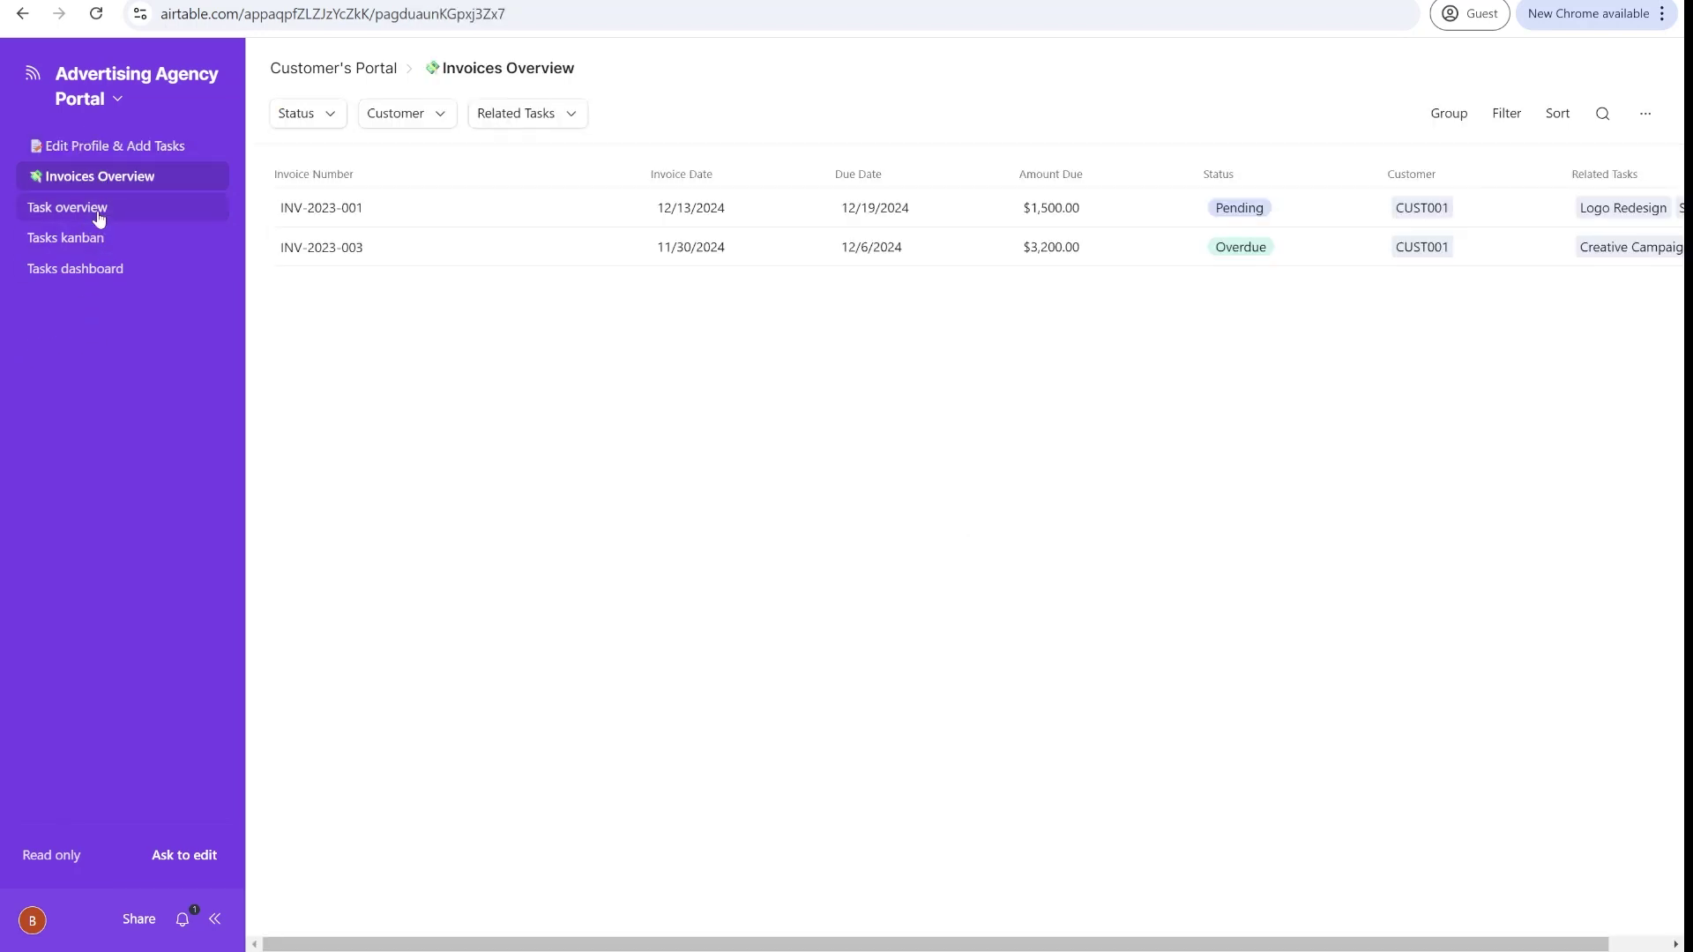
left_click(98, 215)
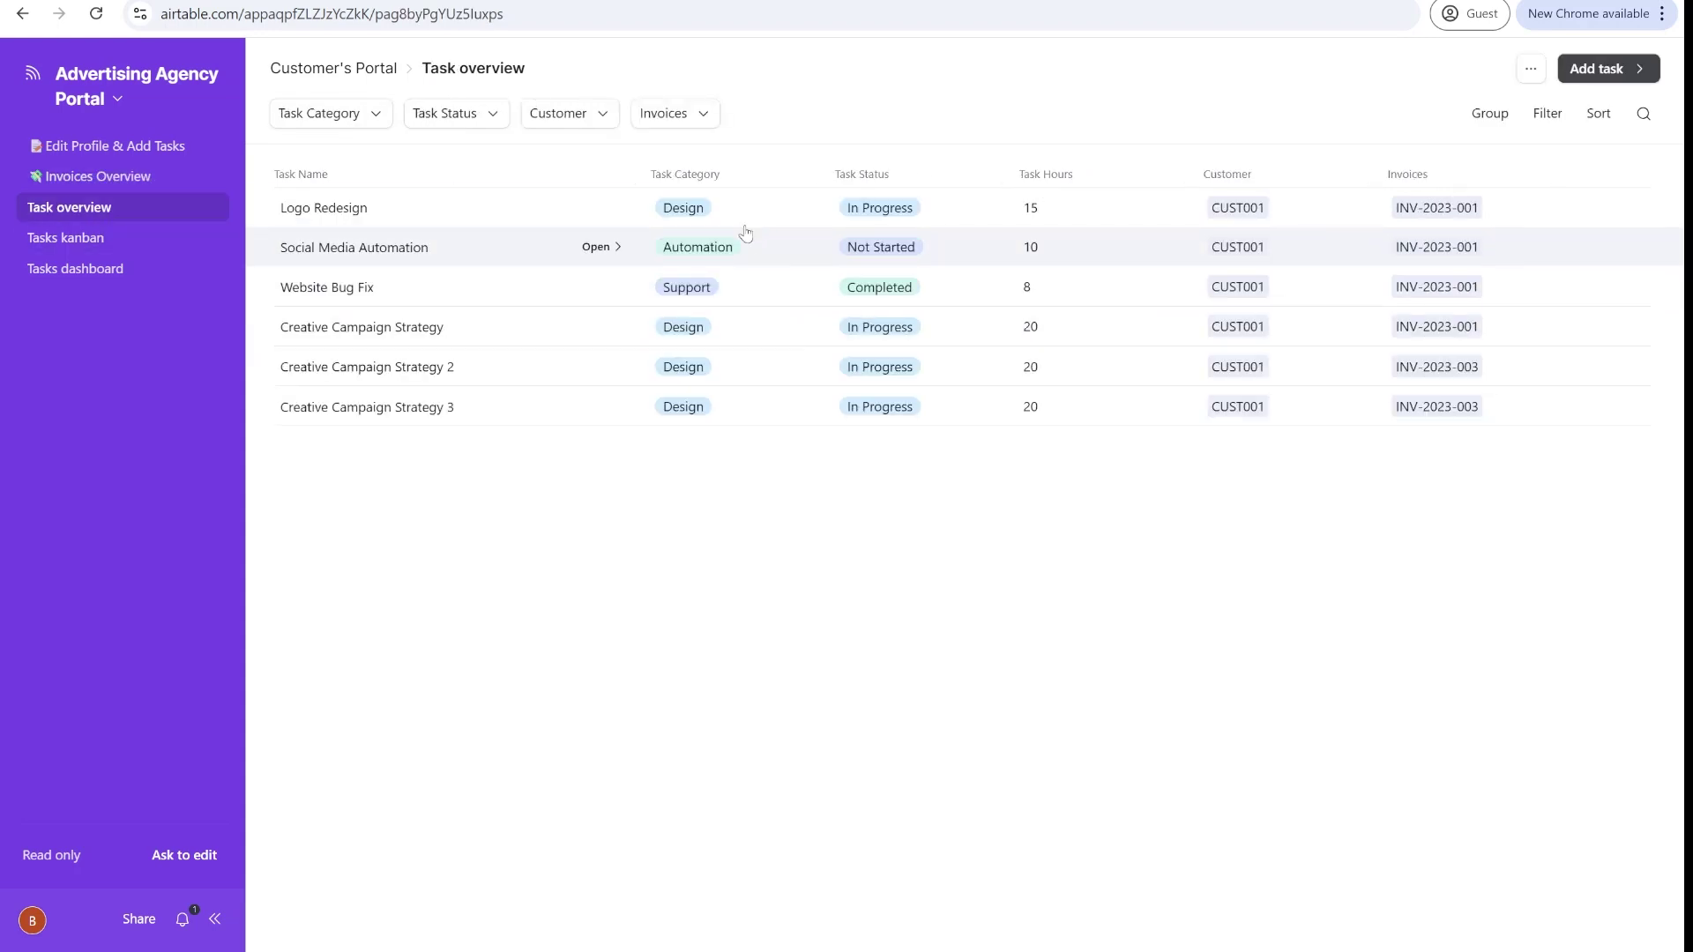
left_click(102, 240)
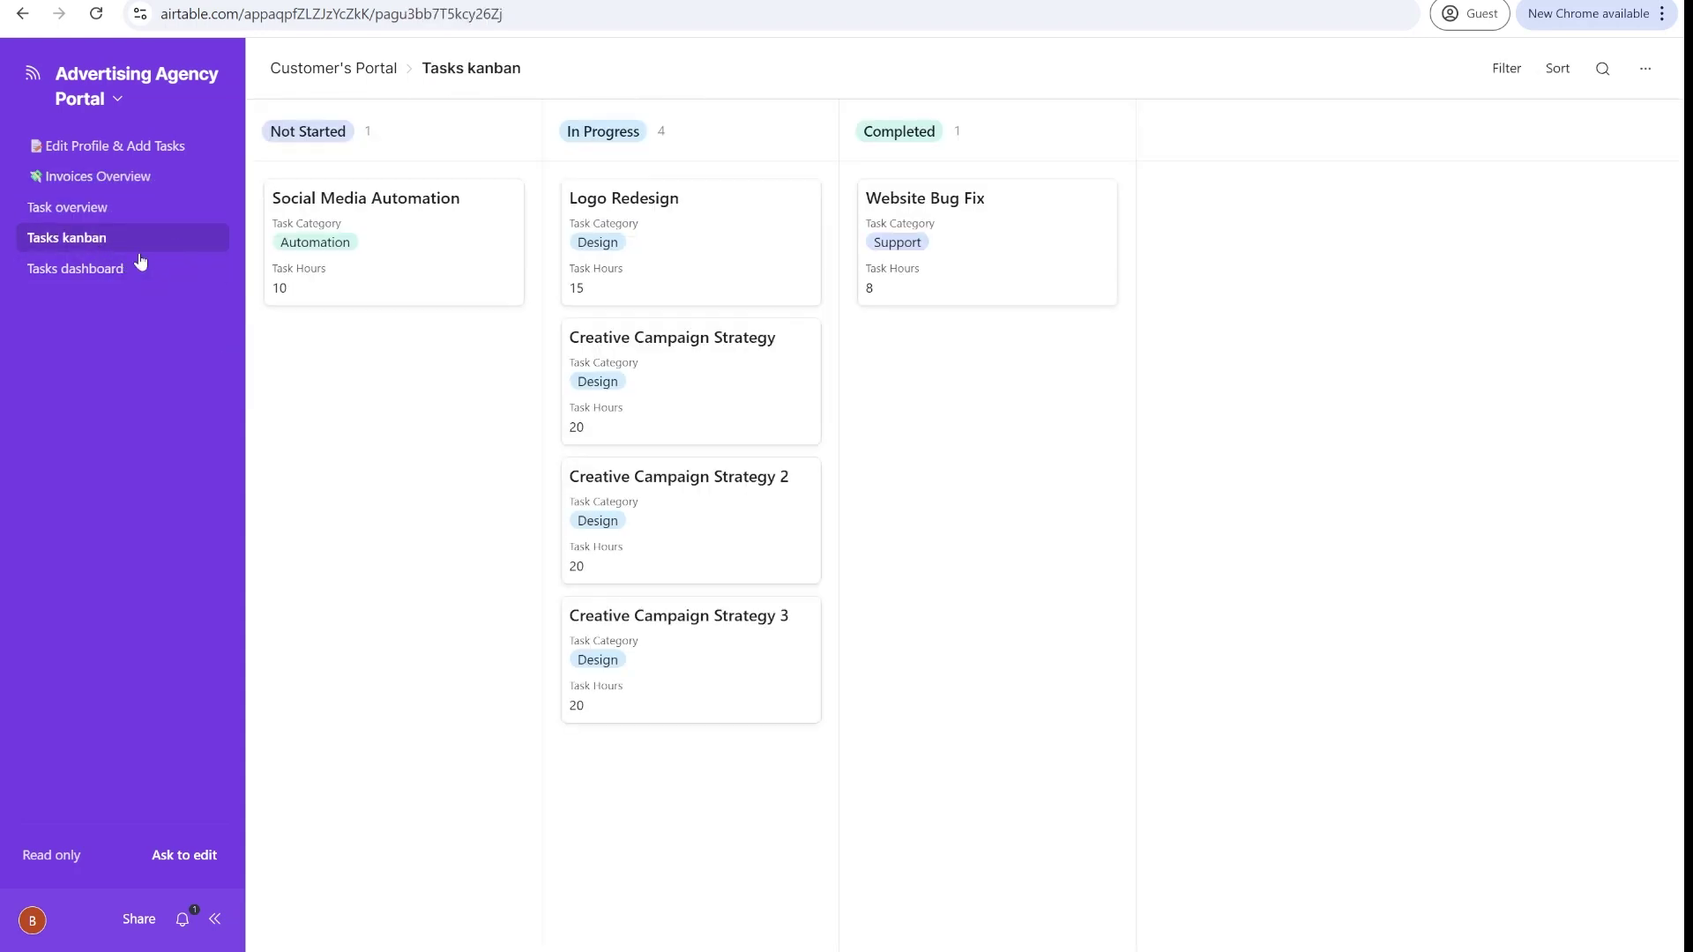
left_click(109, 158)
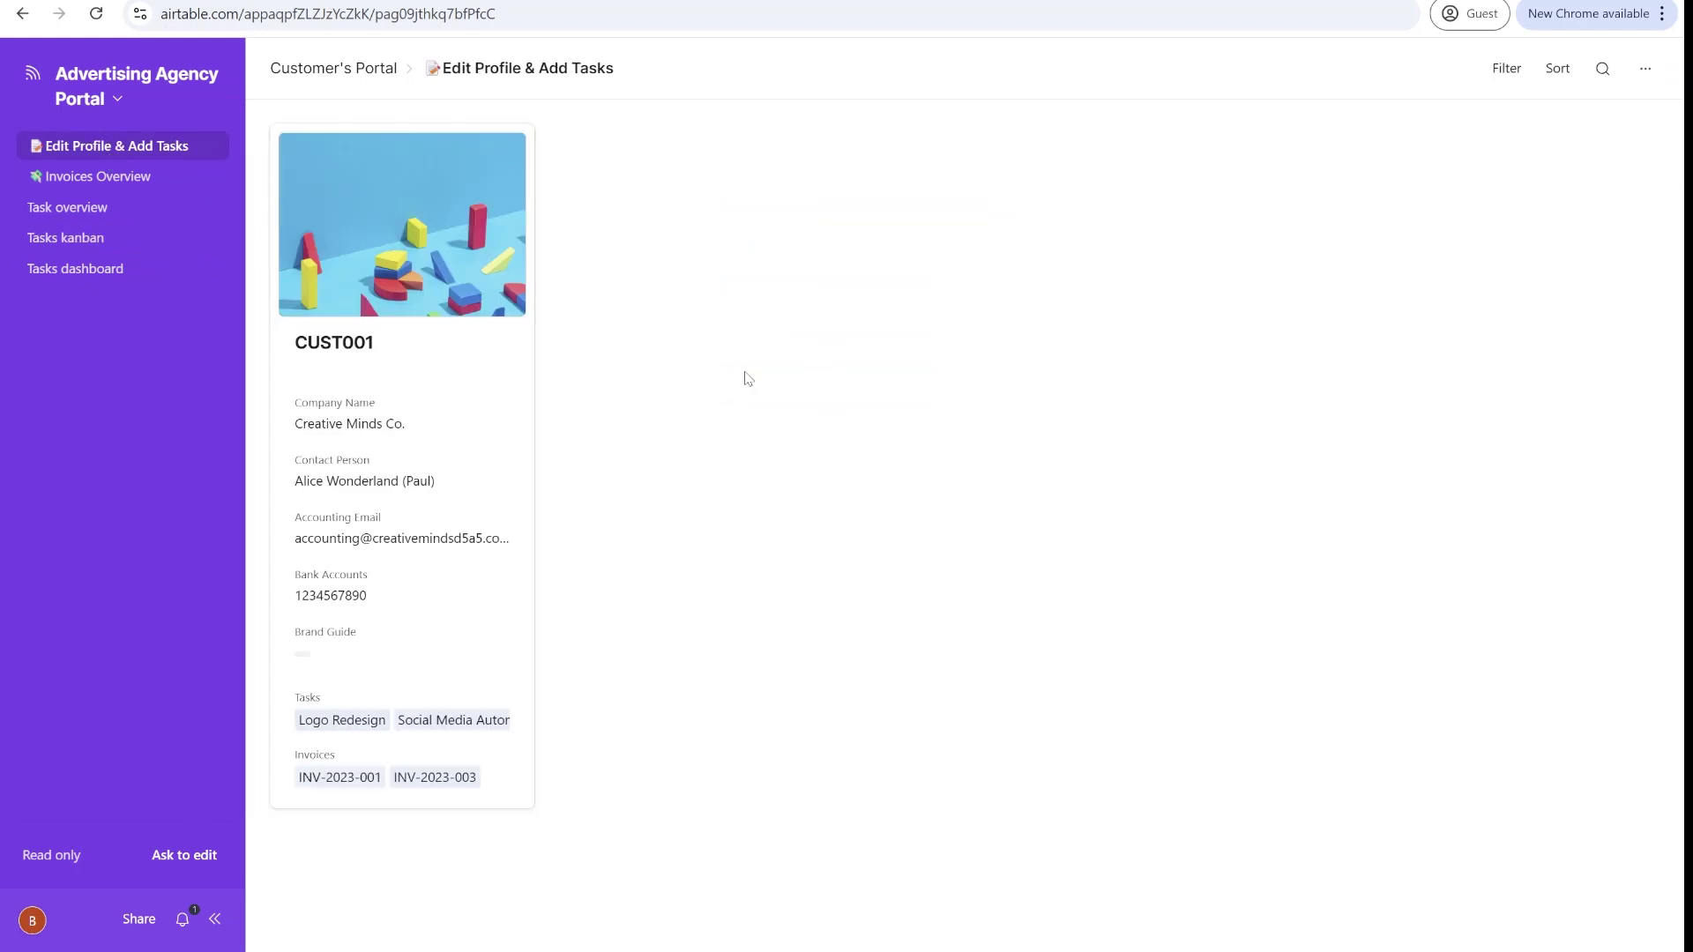
left_click(463, 435)
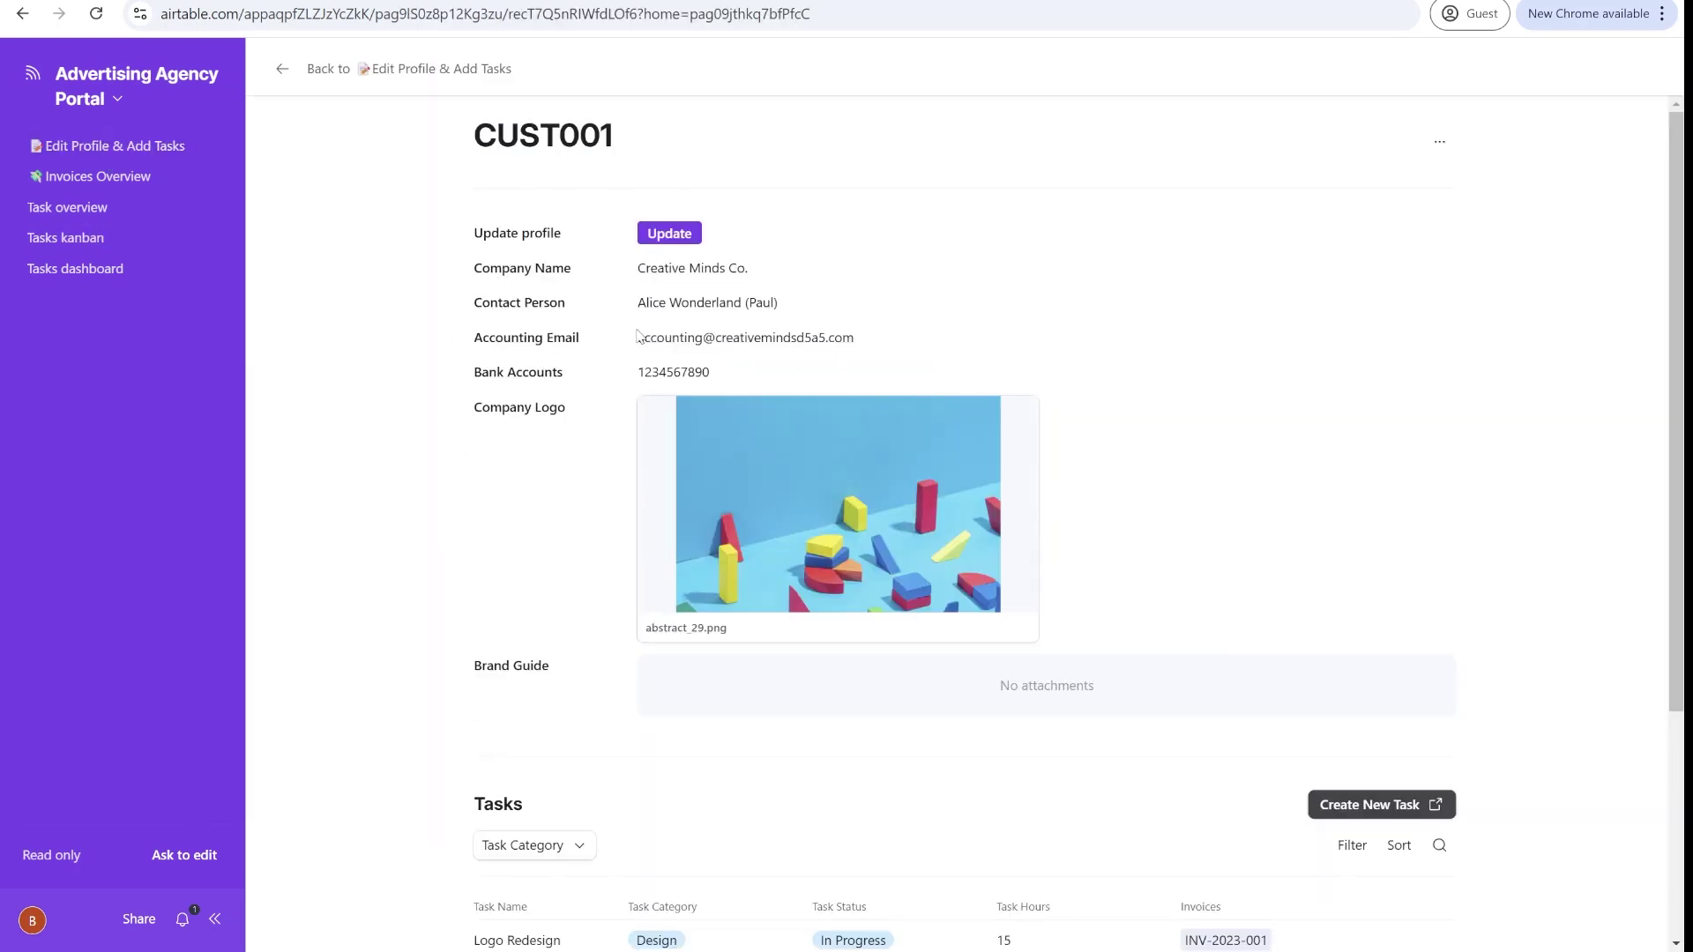
Step: Review the CUST001 fields and Tasks table, then open the prefilled Update profile form
scroll(778, 494, "down", 3)
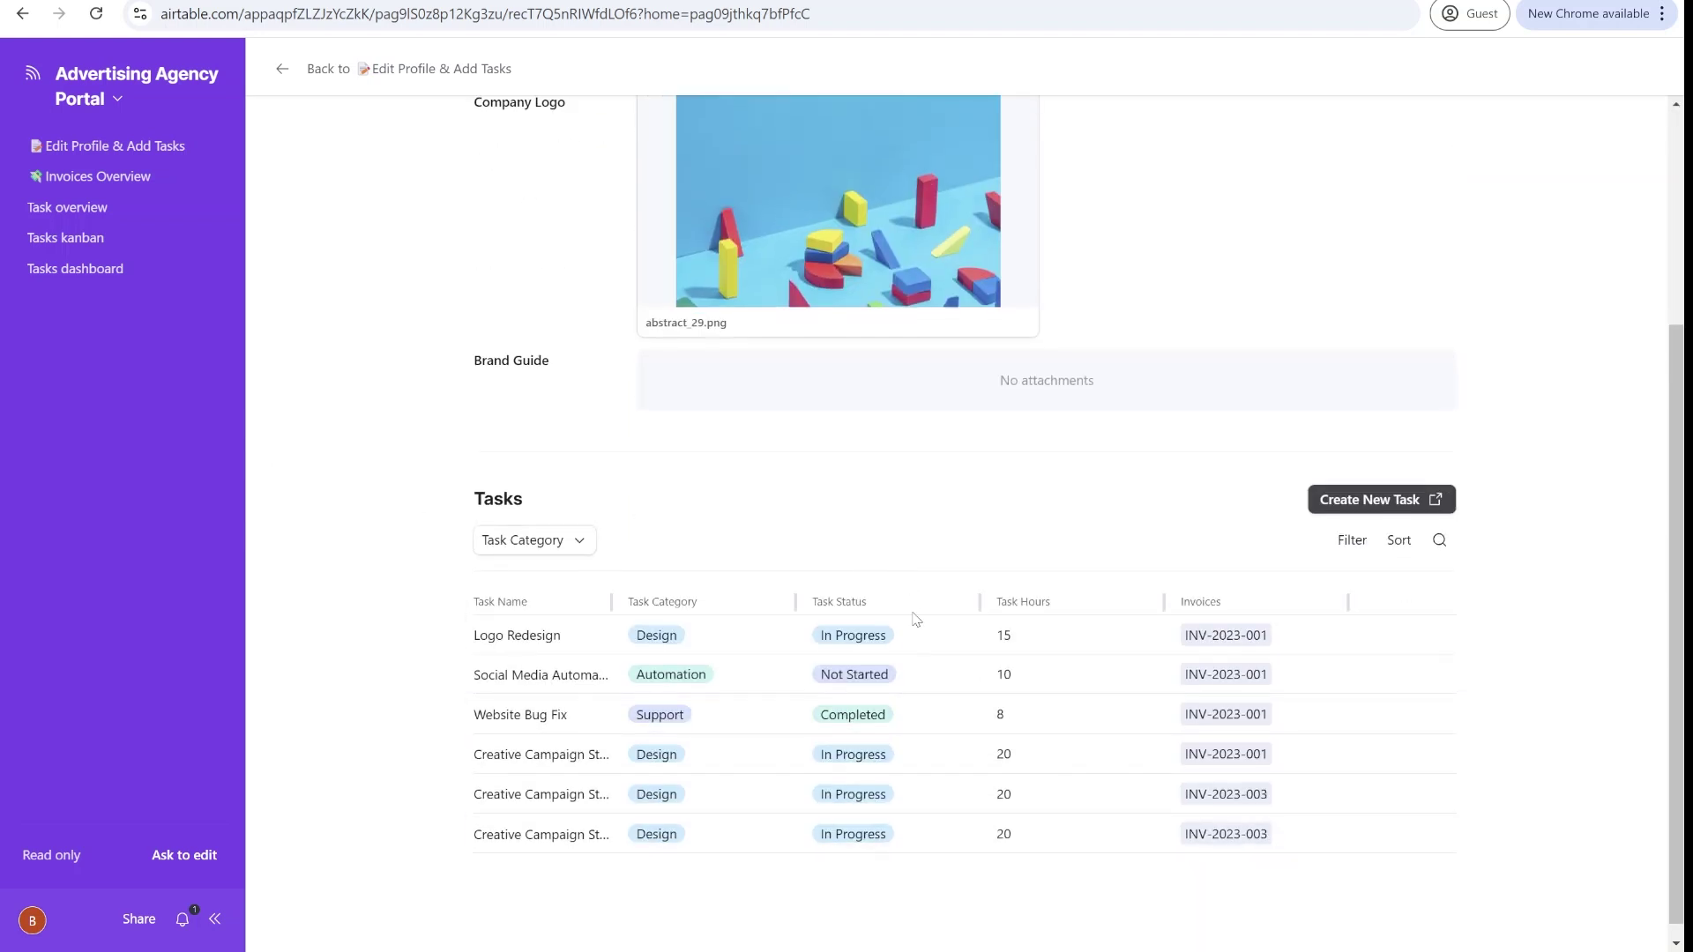
scroll(913, 622, "up", 3)
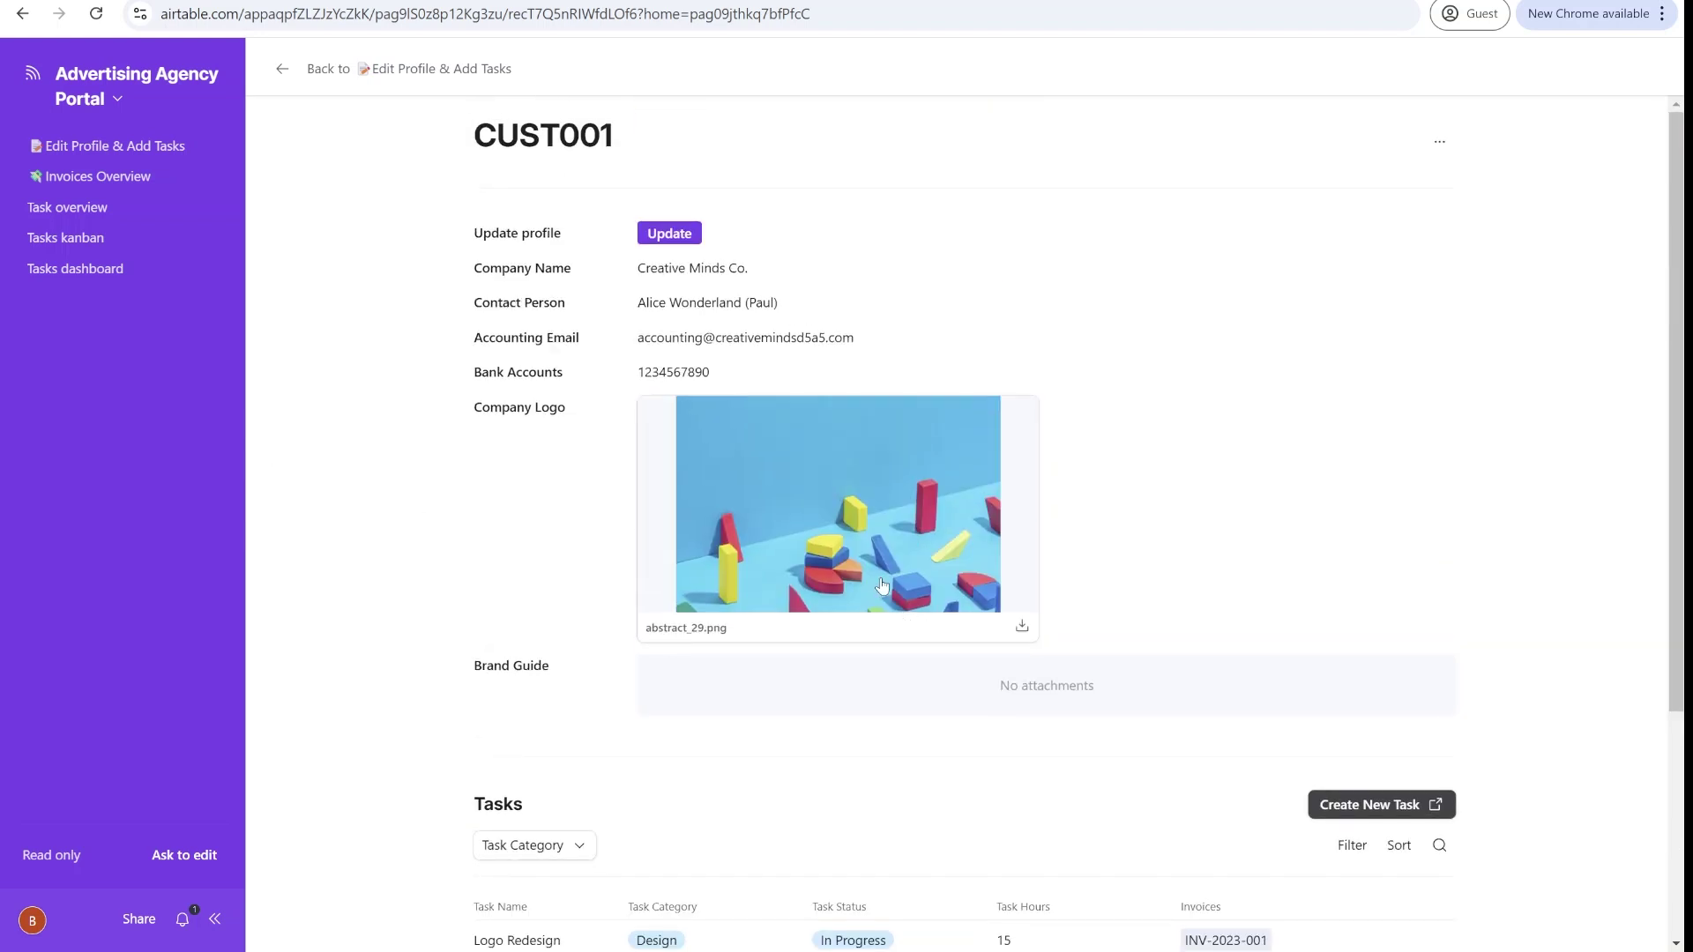
scroll(895, 600, "down", 1)
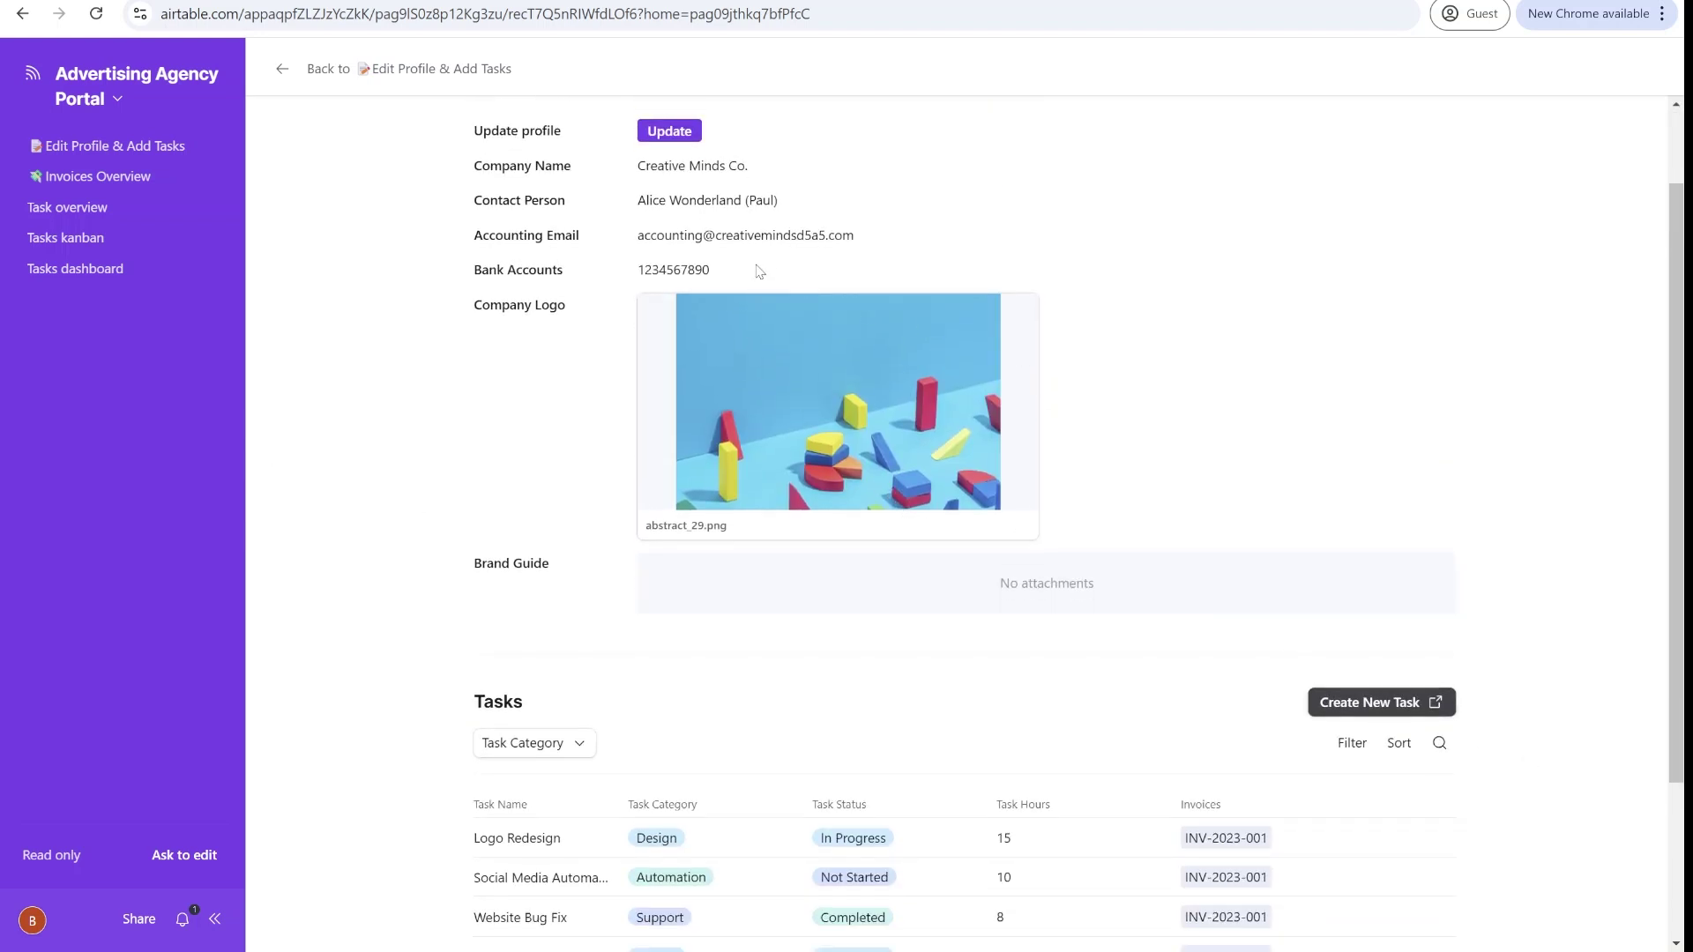
scroll(1159, 697, "up", 1)
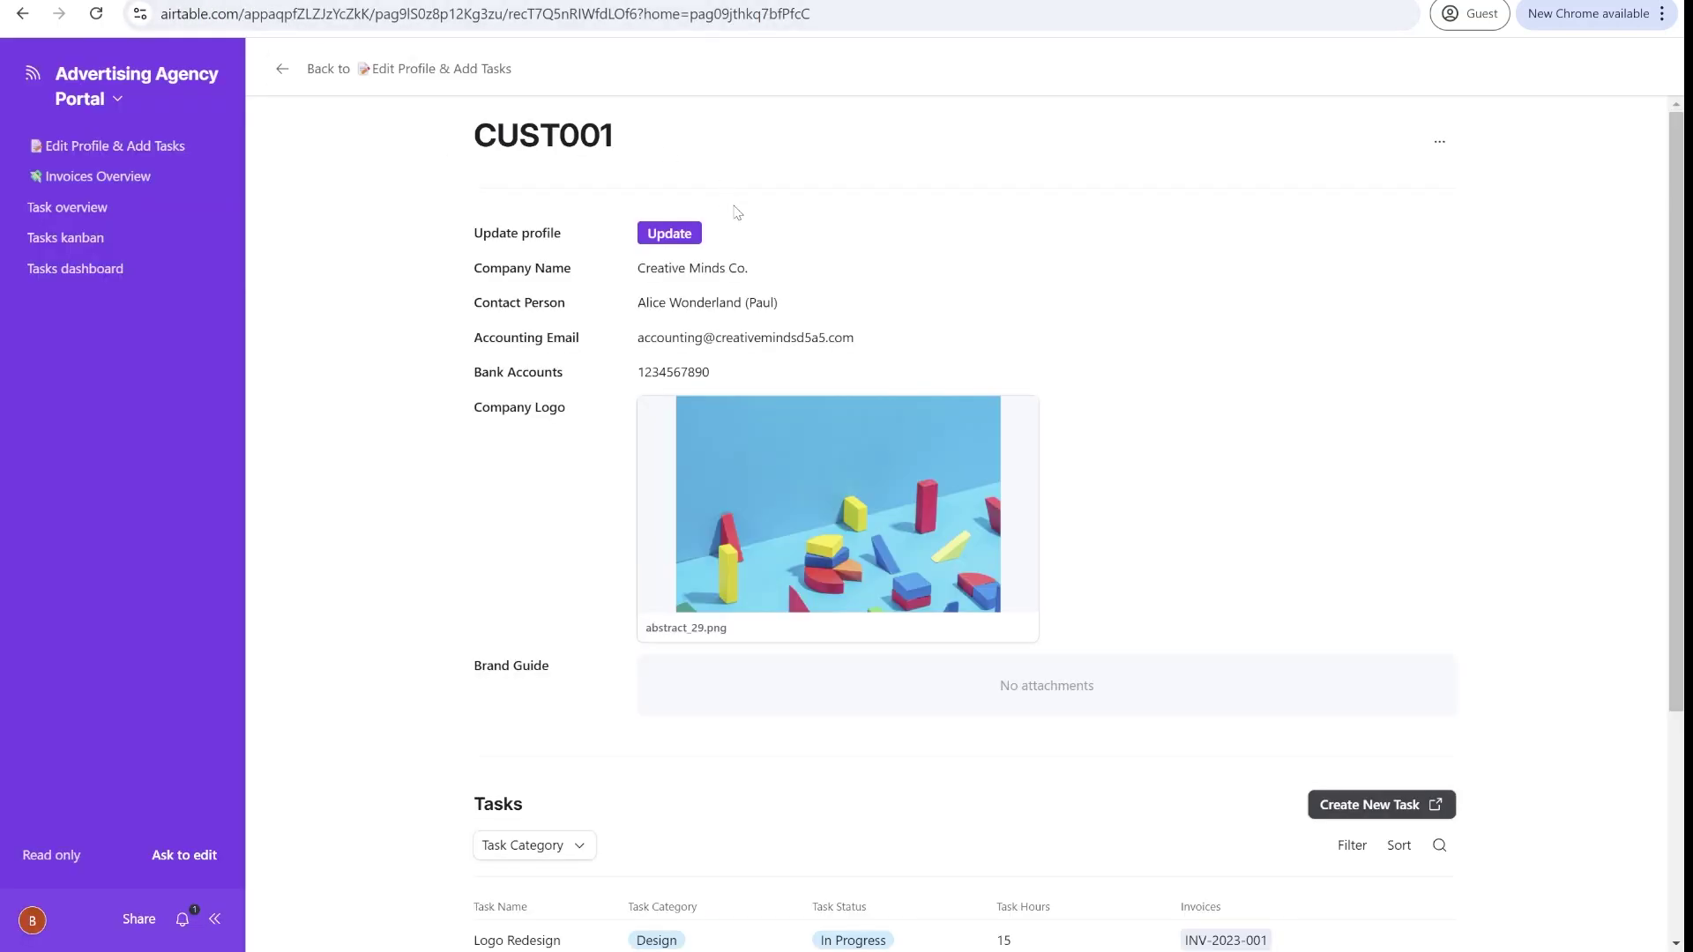
left_click(670, 234)
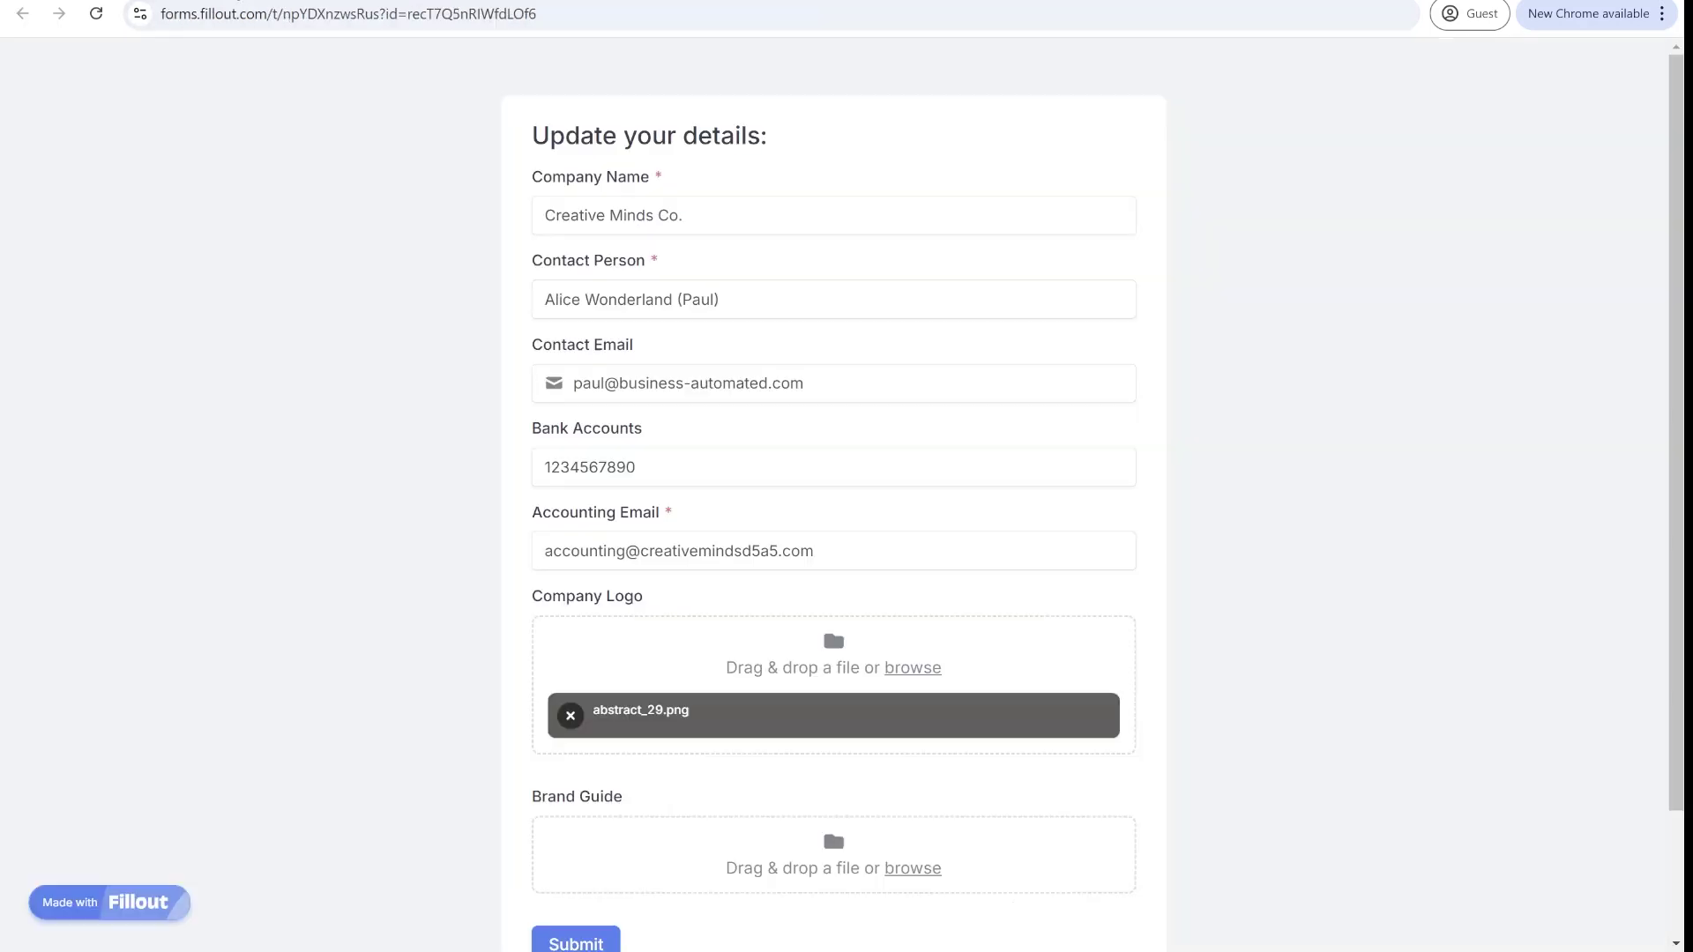
Step: Append 2 to the bank account number and 23 to the company name, then submit the form
left_click(713, 224)
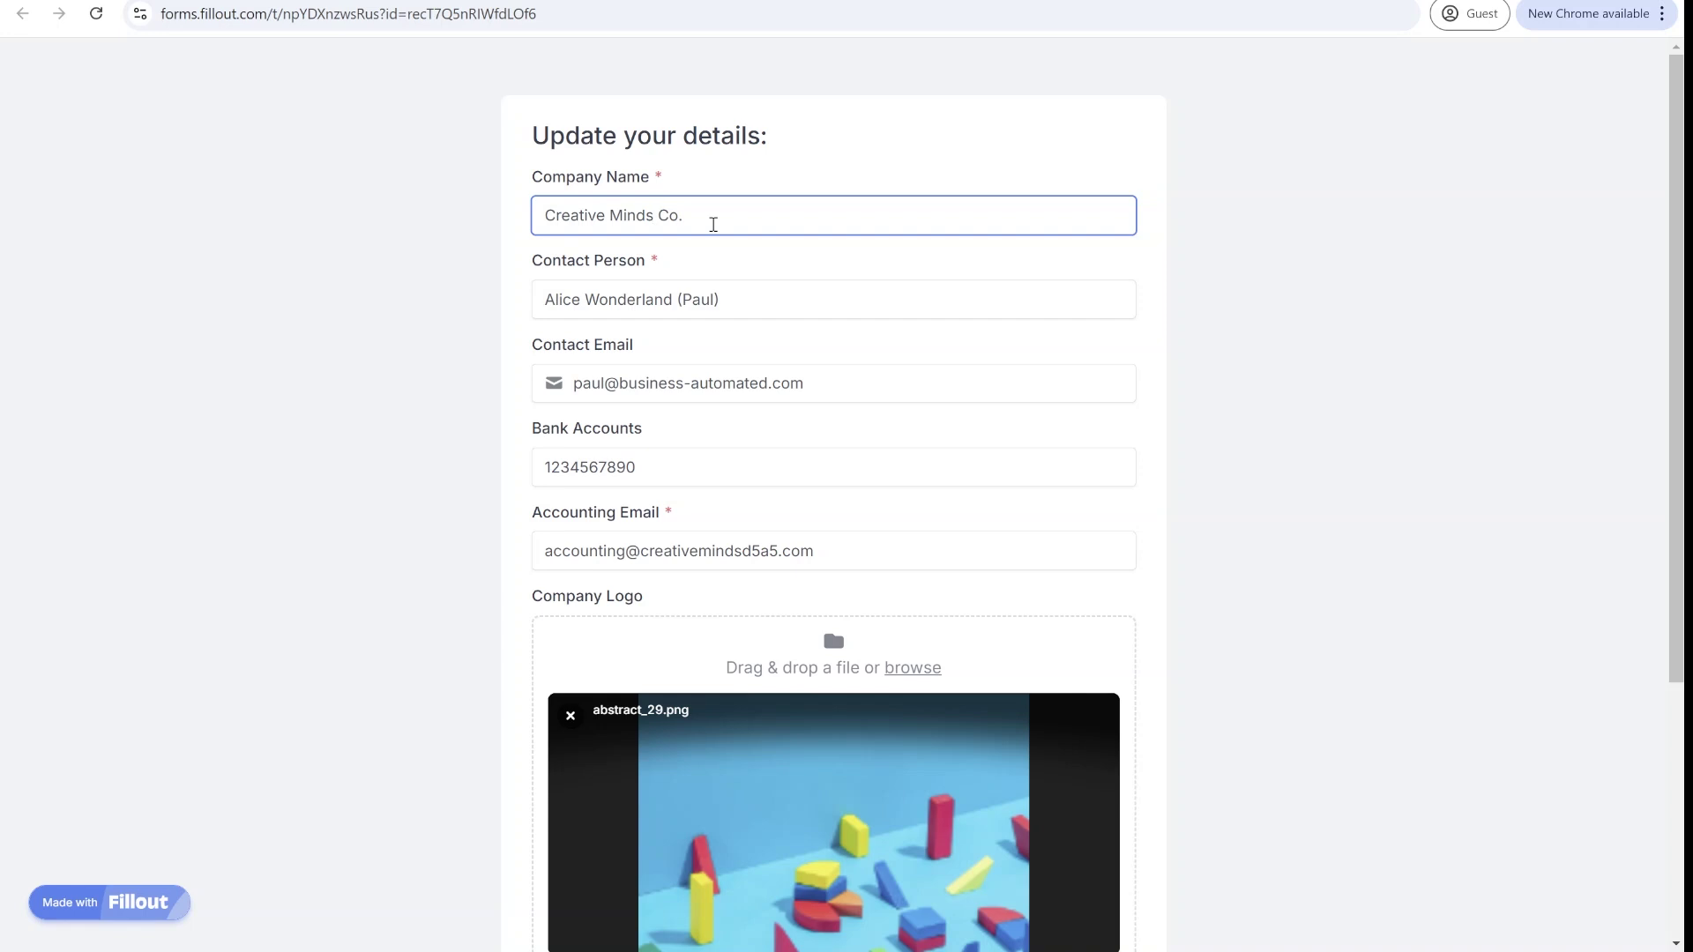
scroll(716, 256, "down", 4)
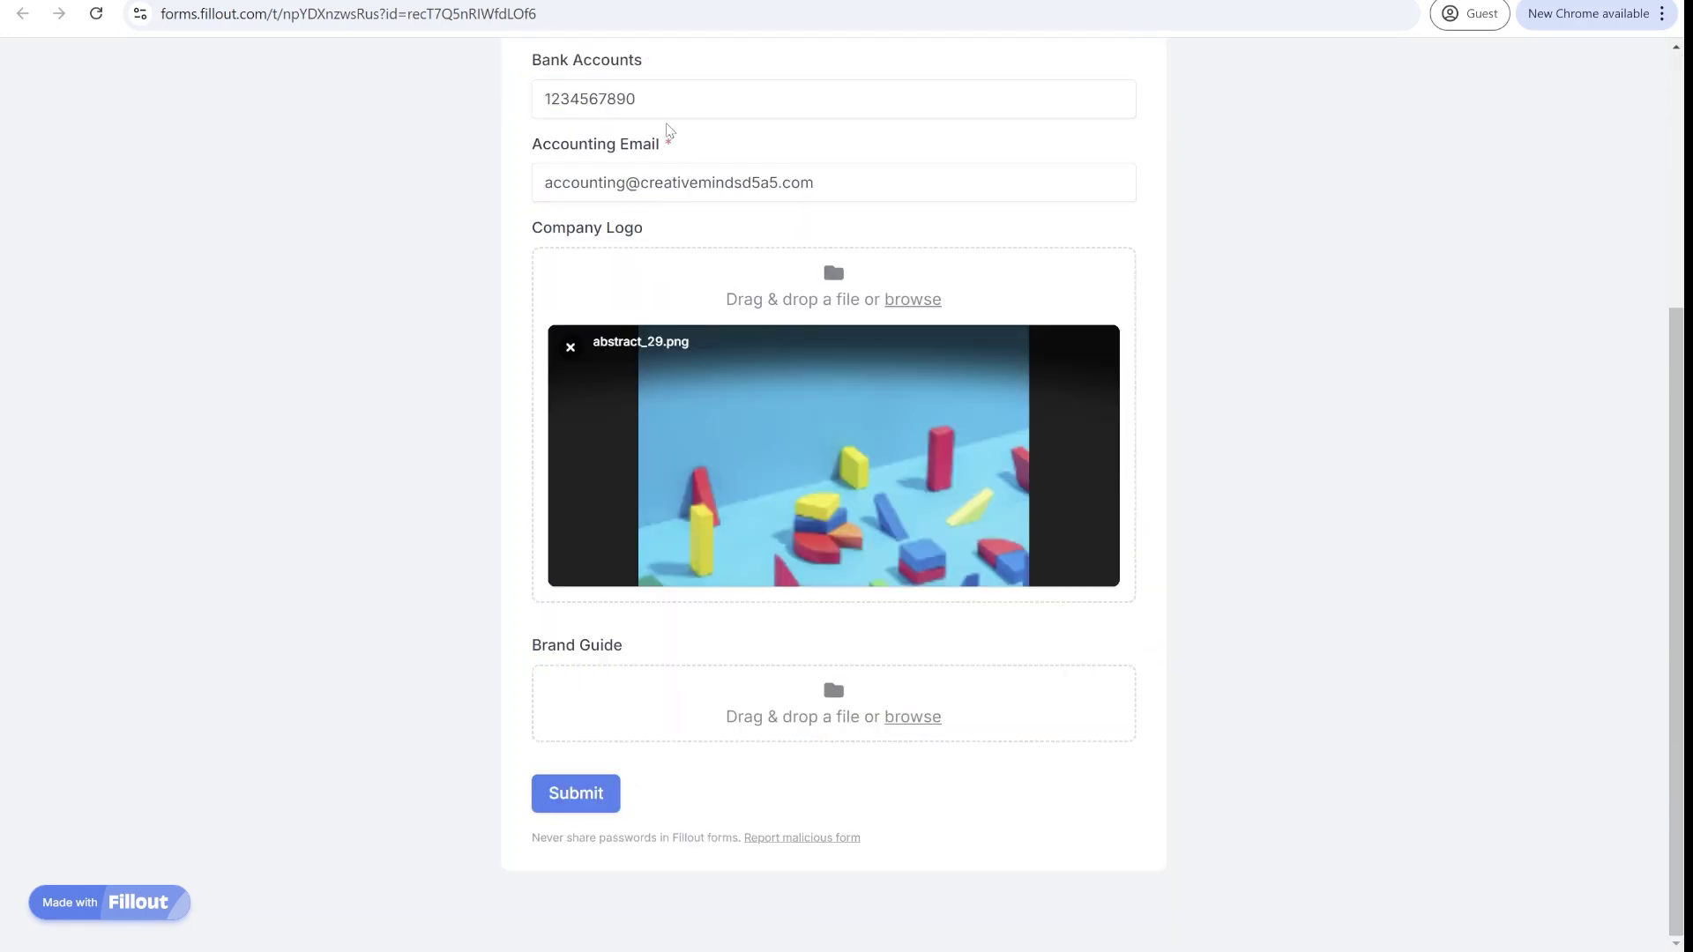
left_click(642, 99)
type("2")
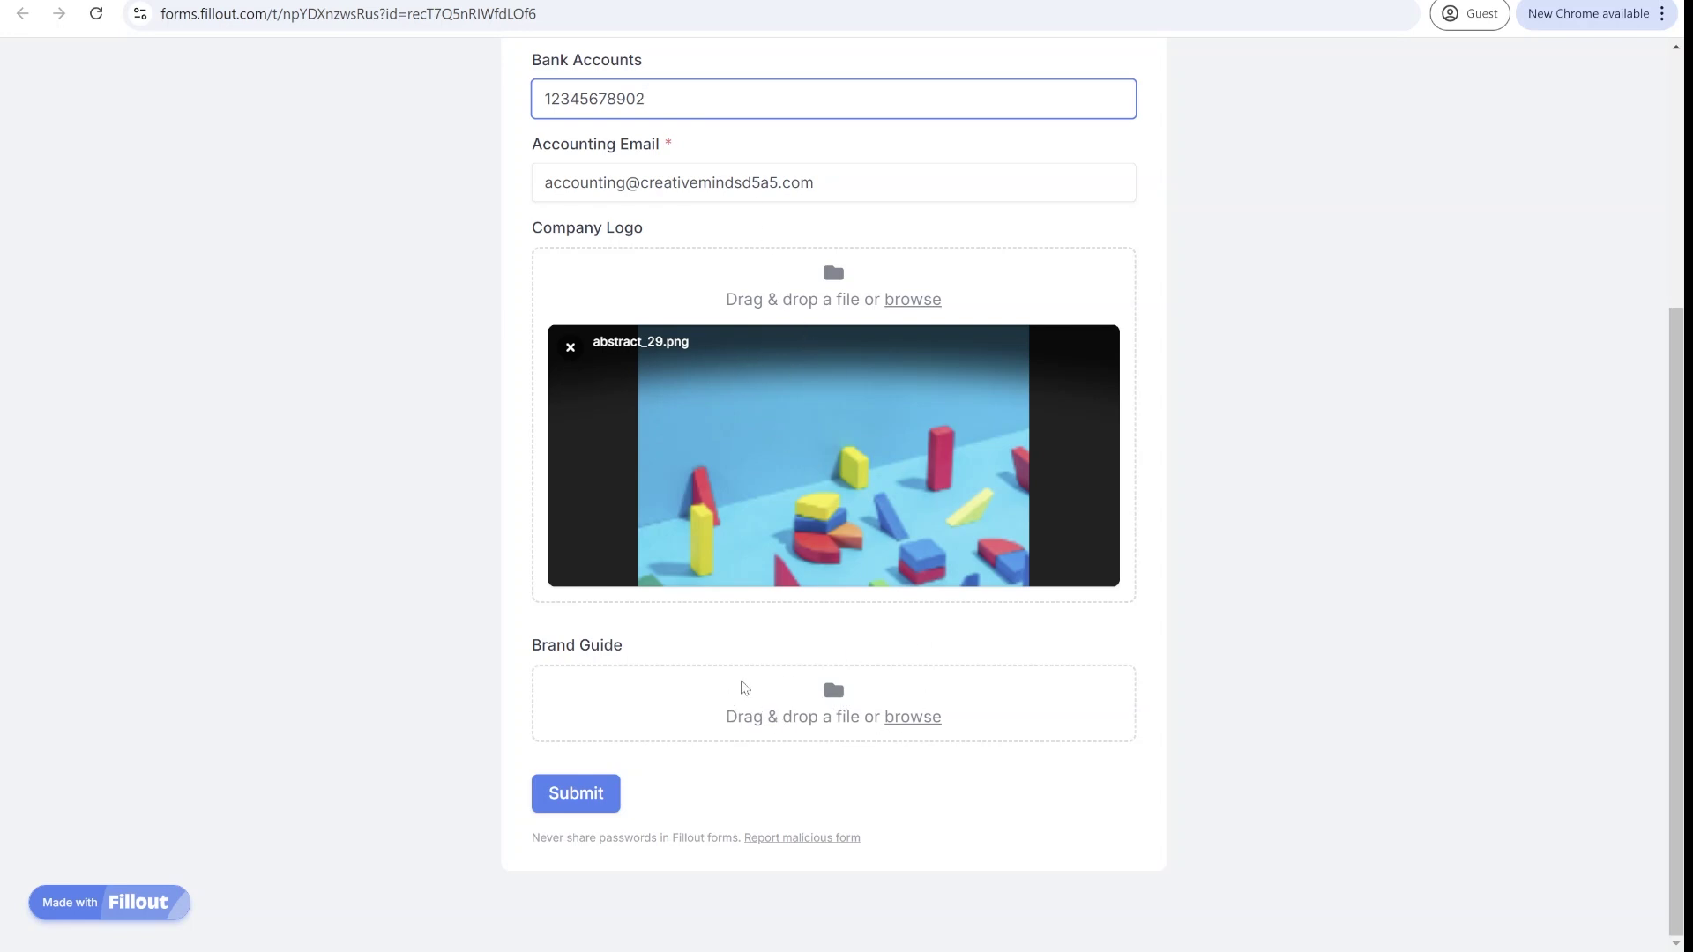
scroll(741, 687, "up", 4)
left_click(665, 214)
type("23")
scroll(710, 426, "down", 4)
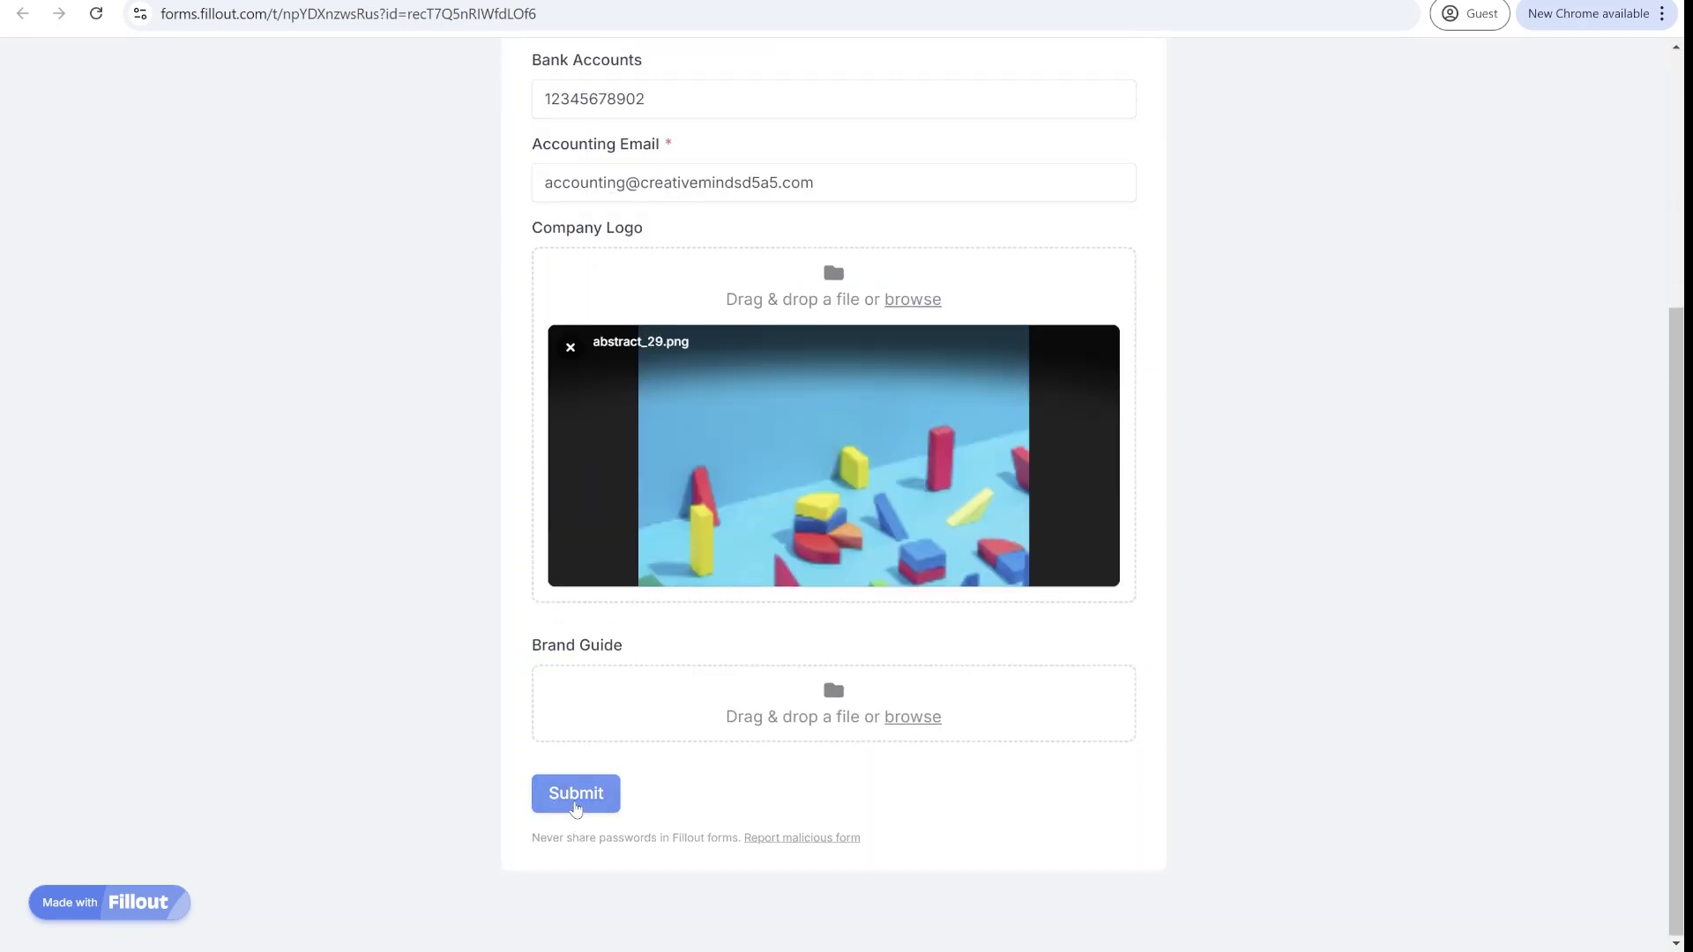
left_click(591, 799)
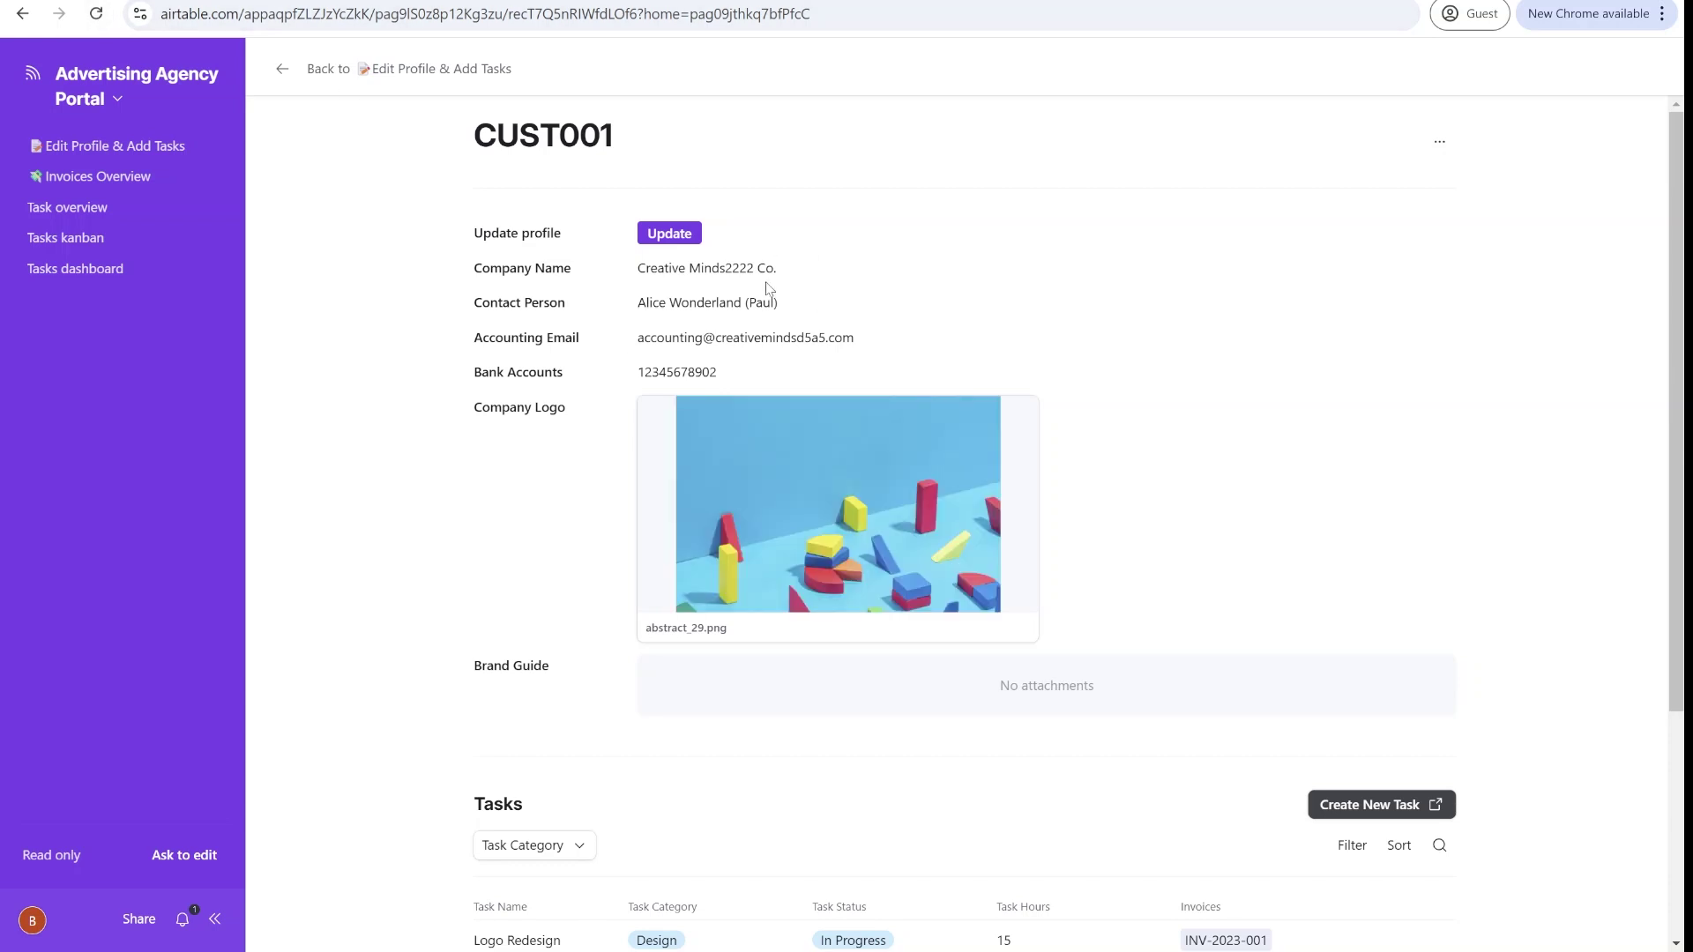
Step: Submit a new Design task 'Create New webstie' described as 'Description of the website objective'
scroll(1027, 272, "down", 3)
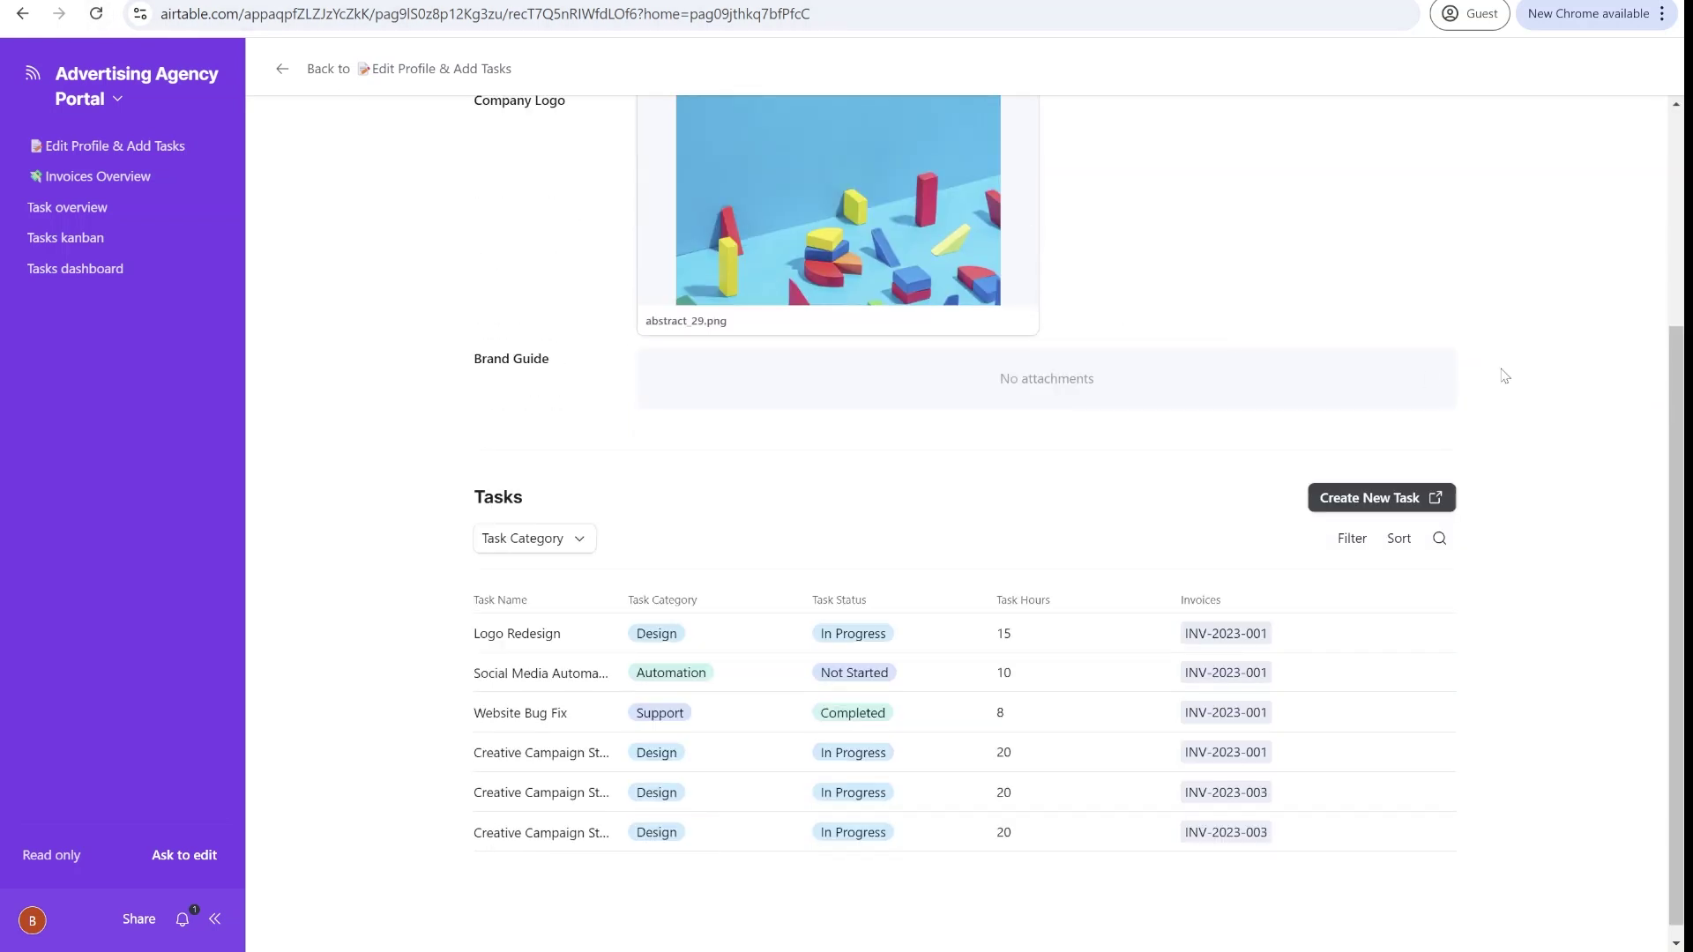
left_click(1372, 499)
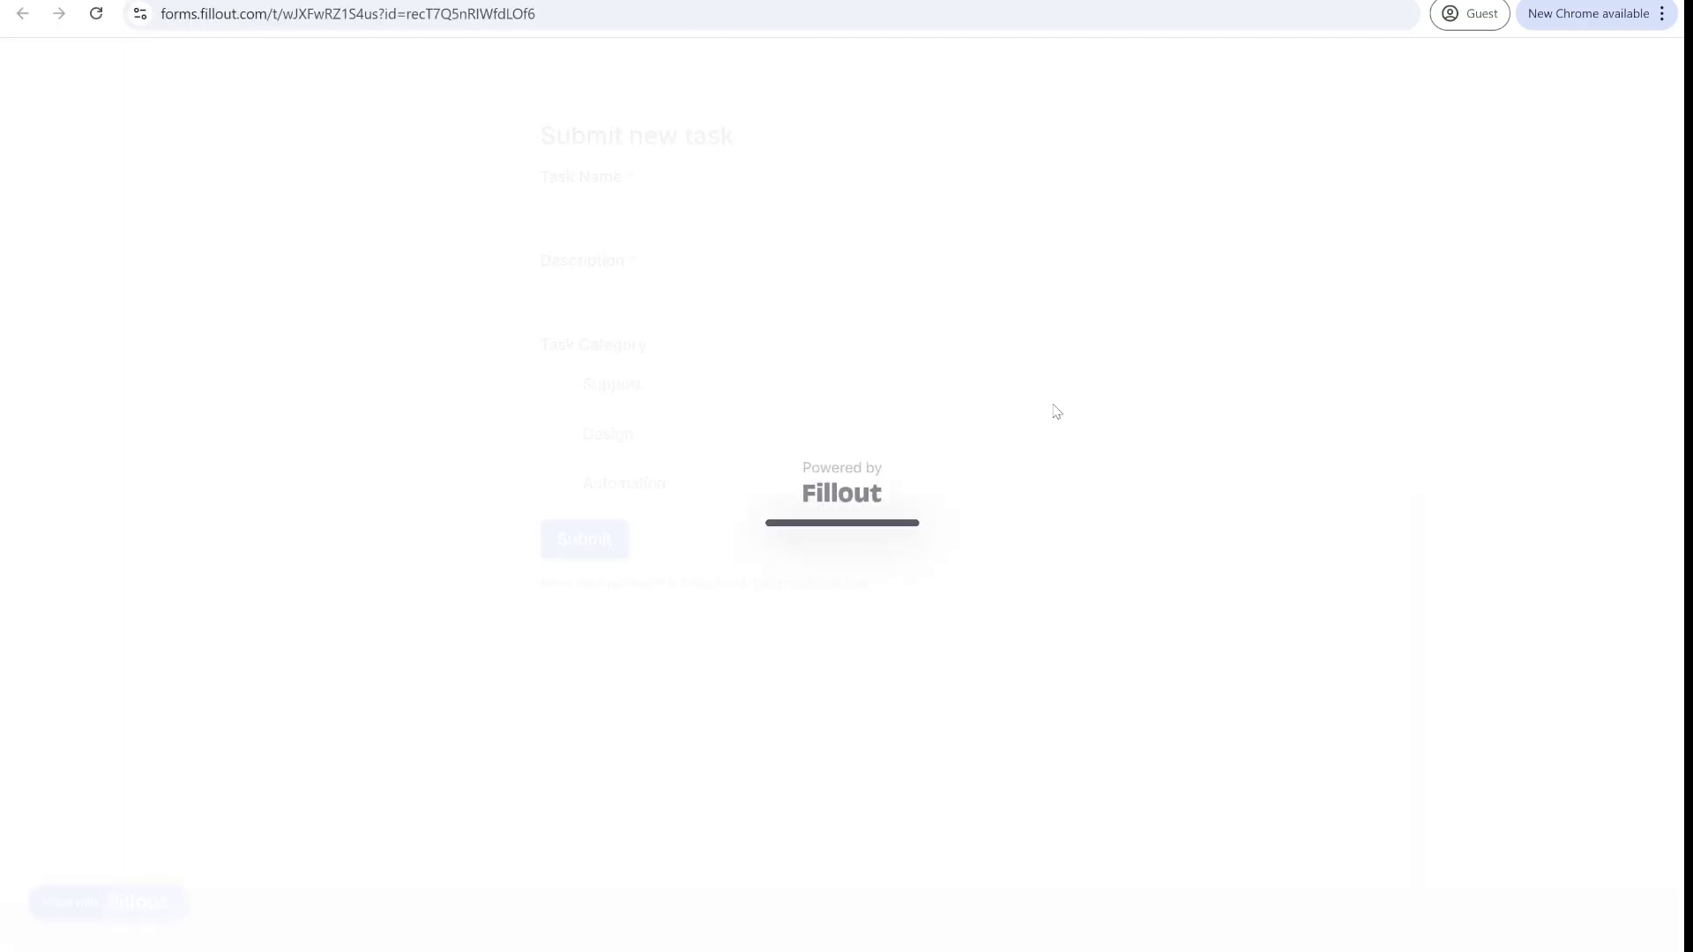
left_click(664, 216)
type("Create ")
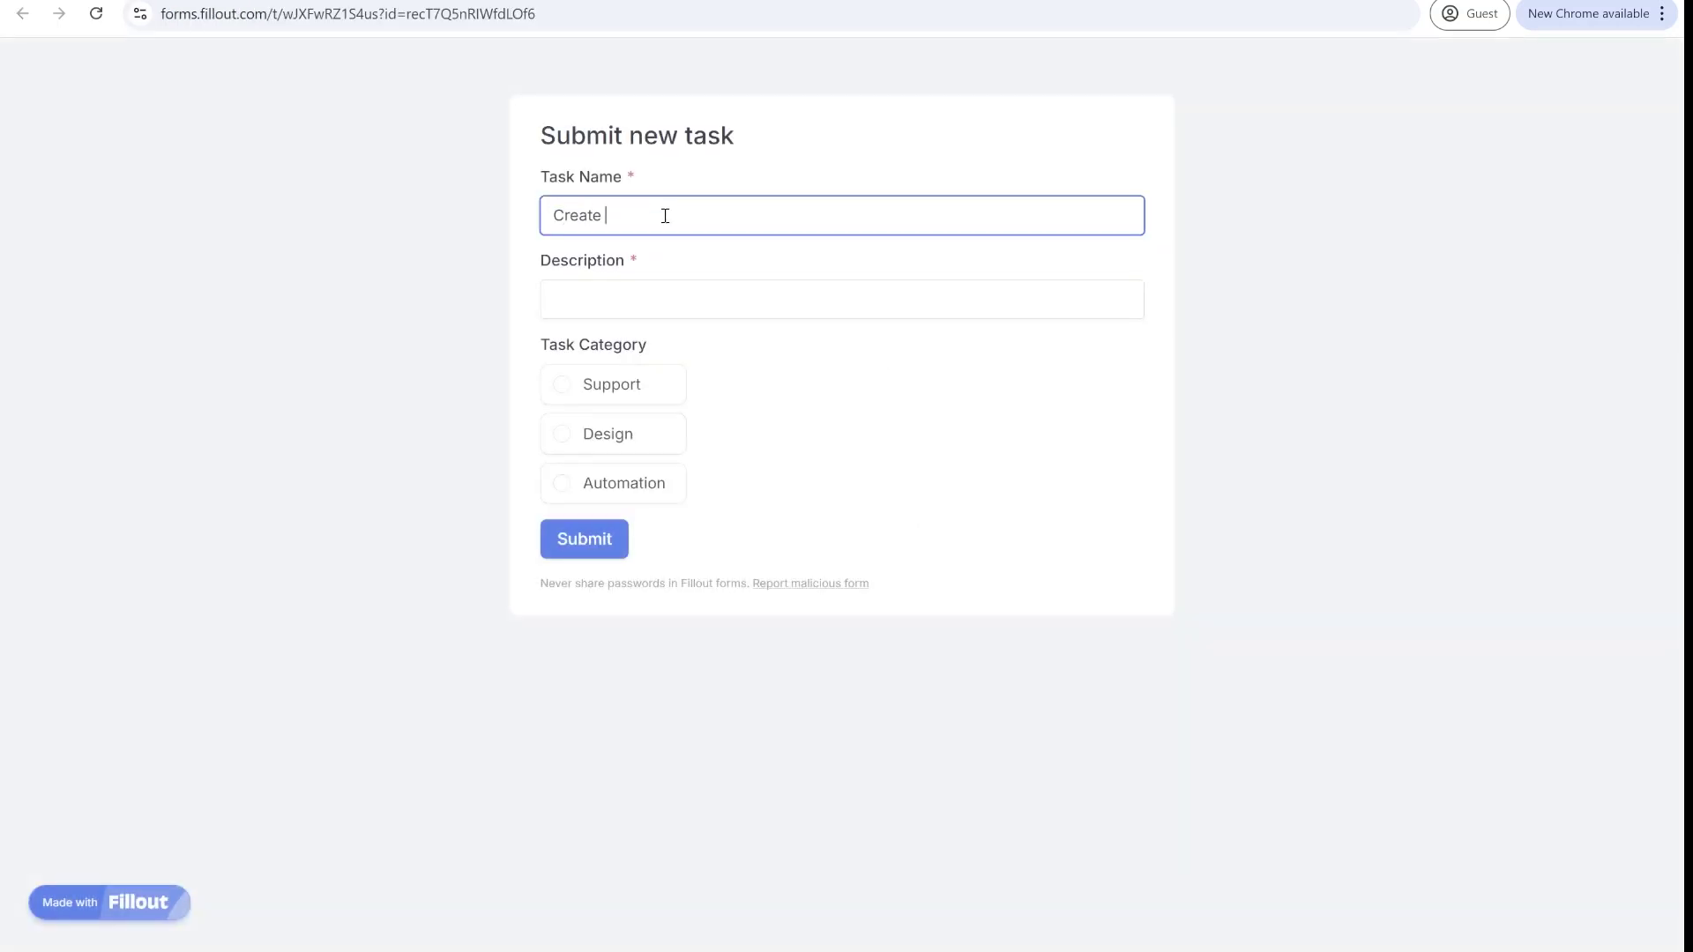
type("New webstie")
left_click(656, 314)
type("Descript")
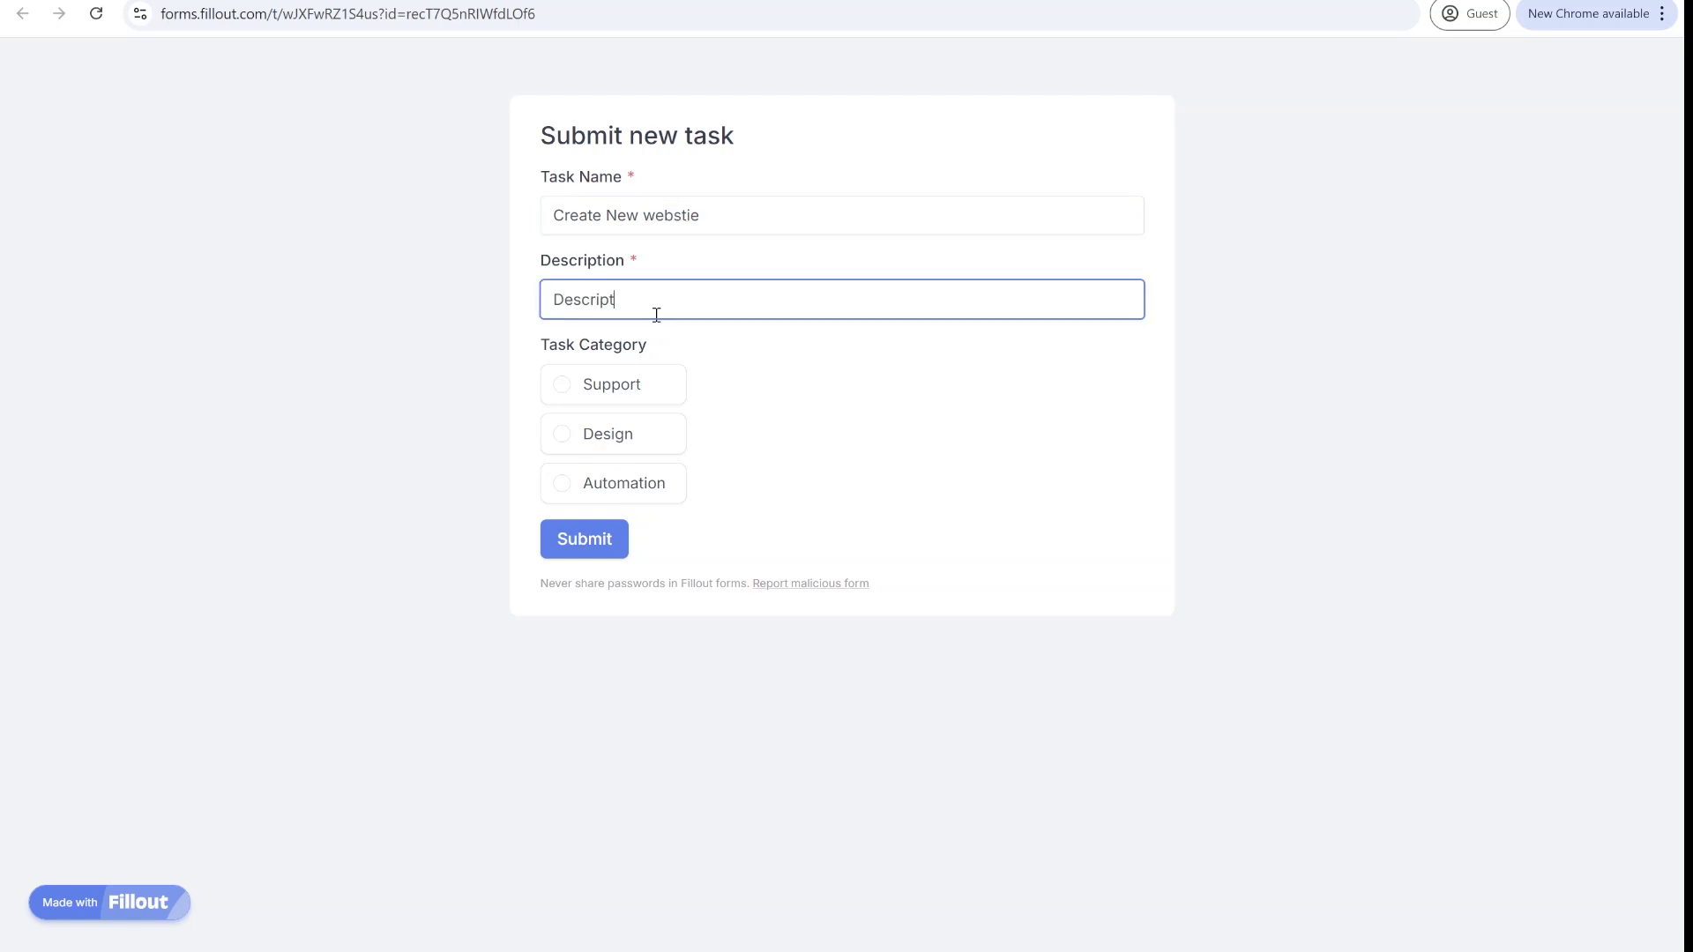
type("ion of the website objective")
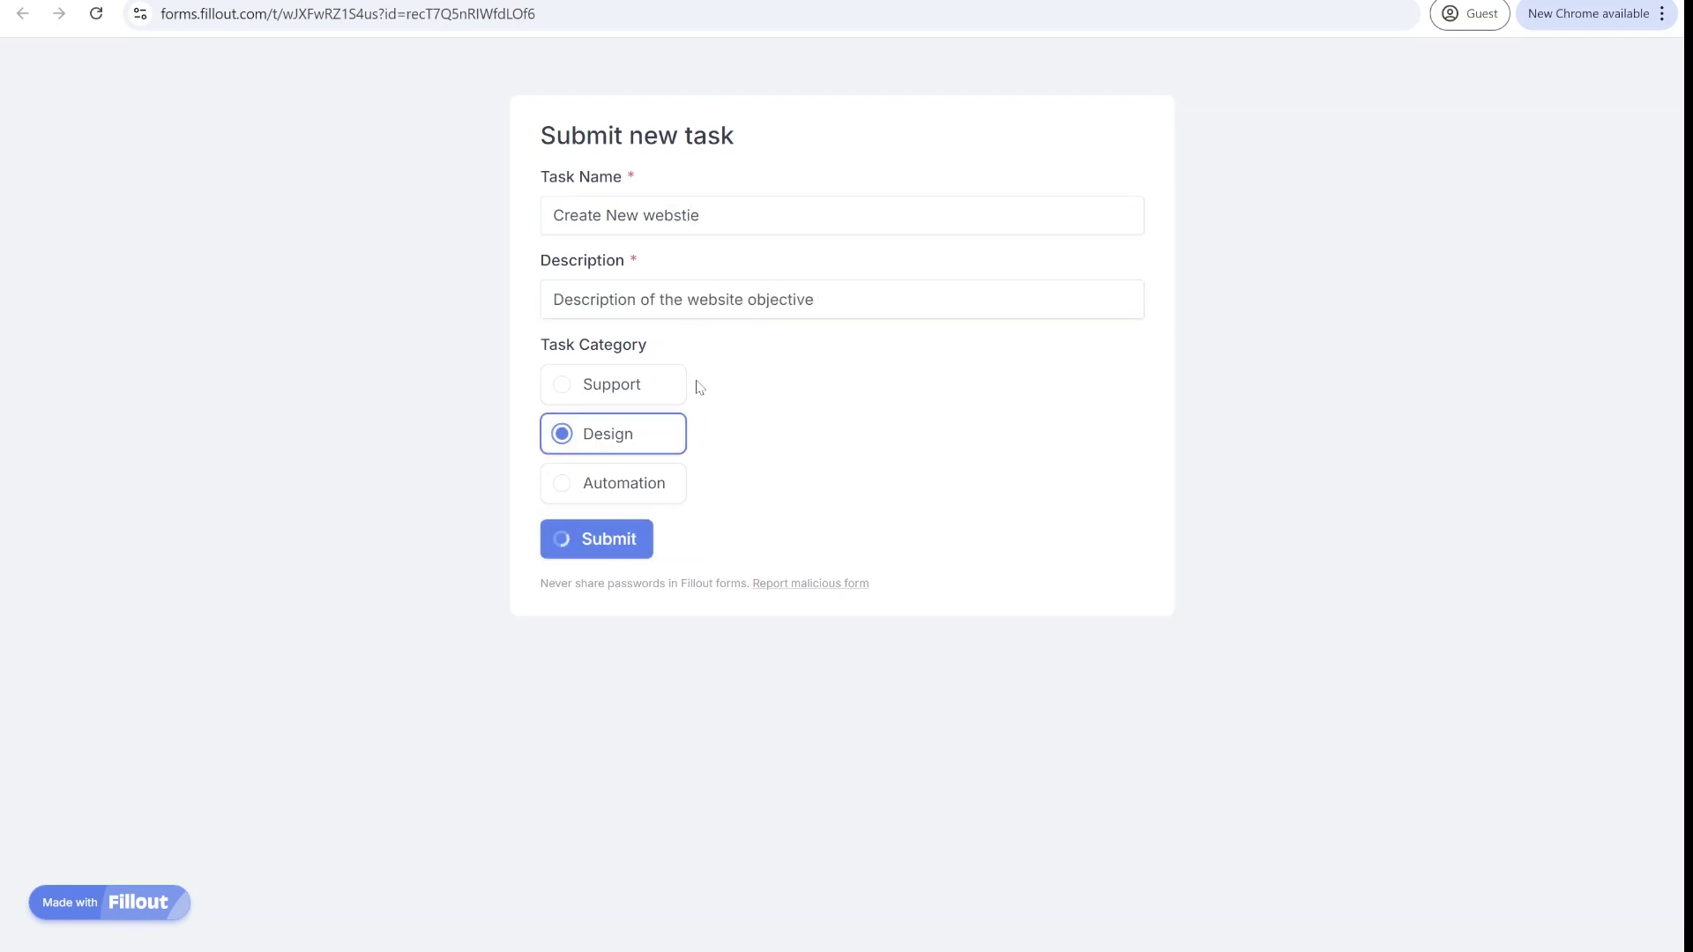
left_click(584, 539)
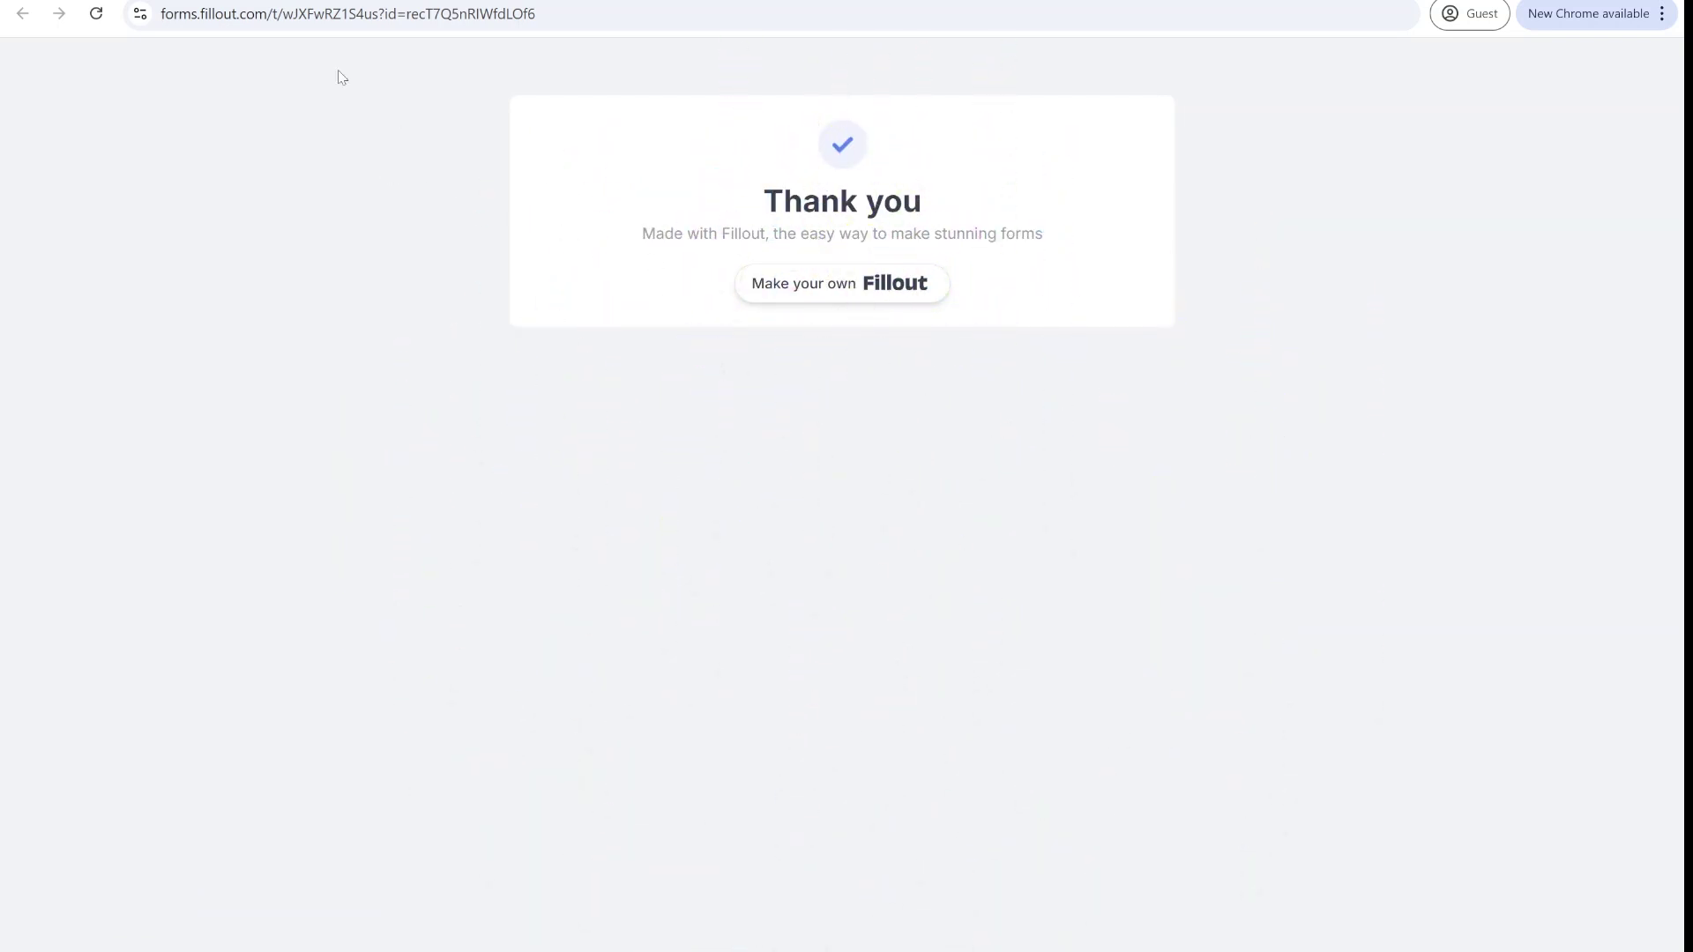
key("ctrl+w")
Step: Inspect the Creative Campaign Strategy 3 and Create New webstie task details, then close the panel
scroll(567, 408, "down", 1)
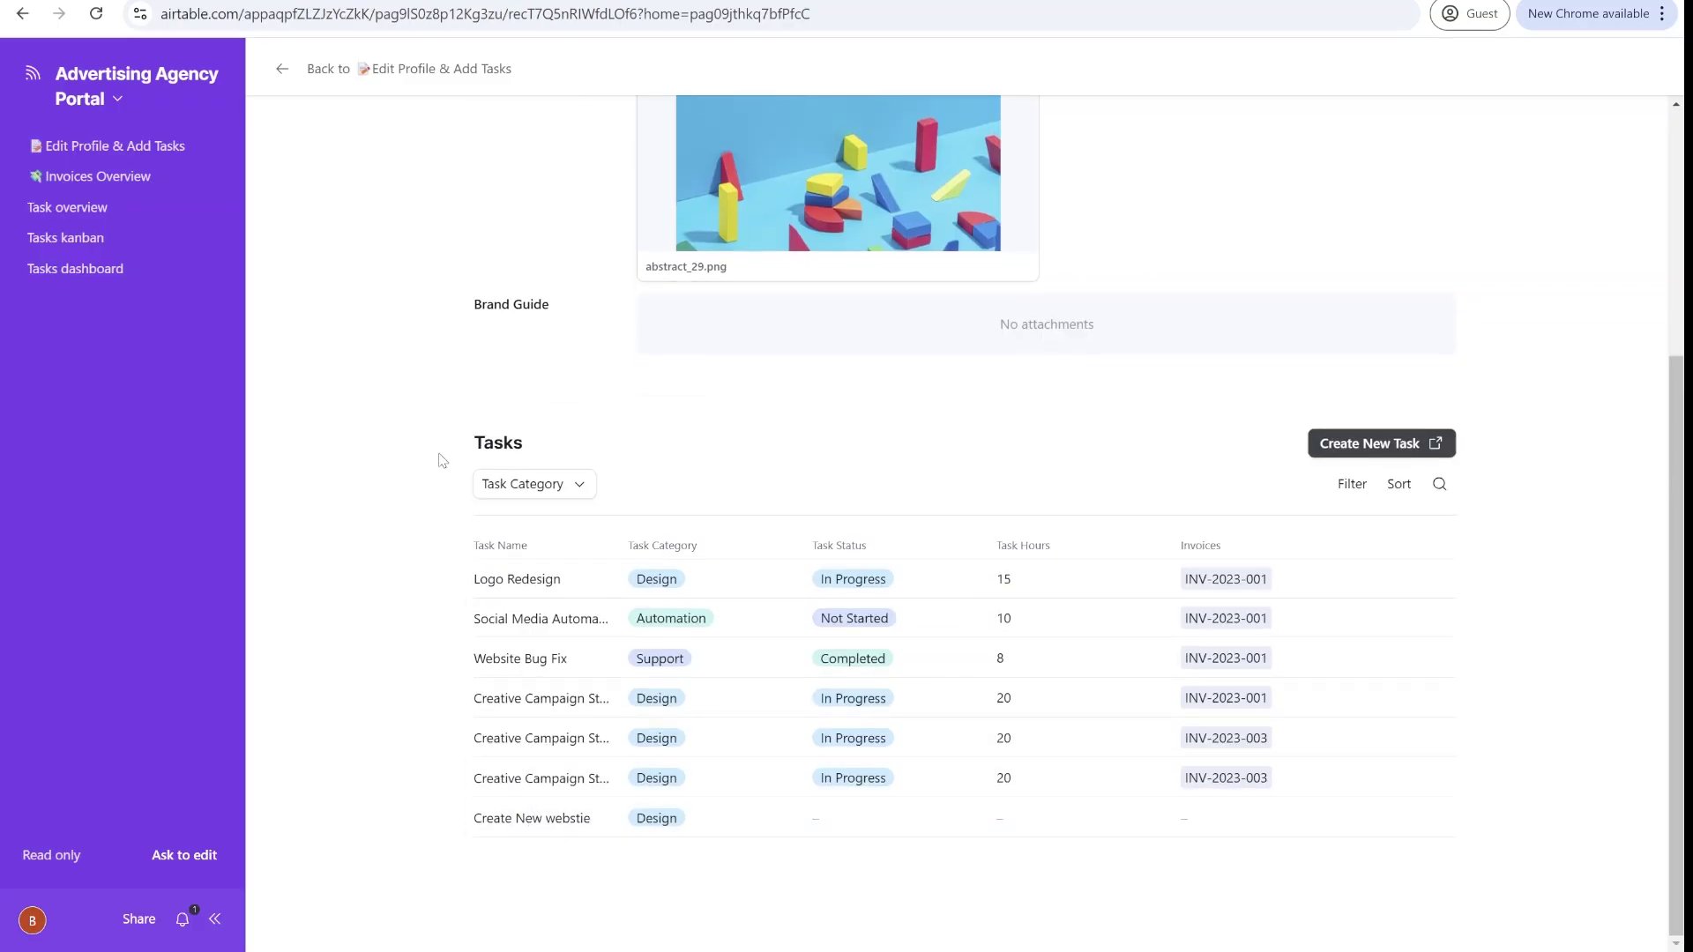
scroll(729, 744, "up", 4)
scroll(687, 826, "down", 4)
left_click(594, 789)
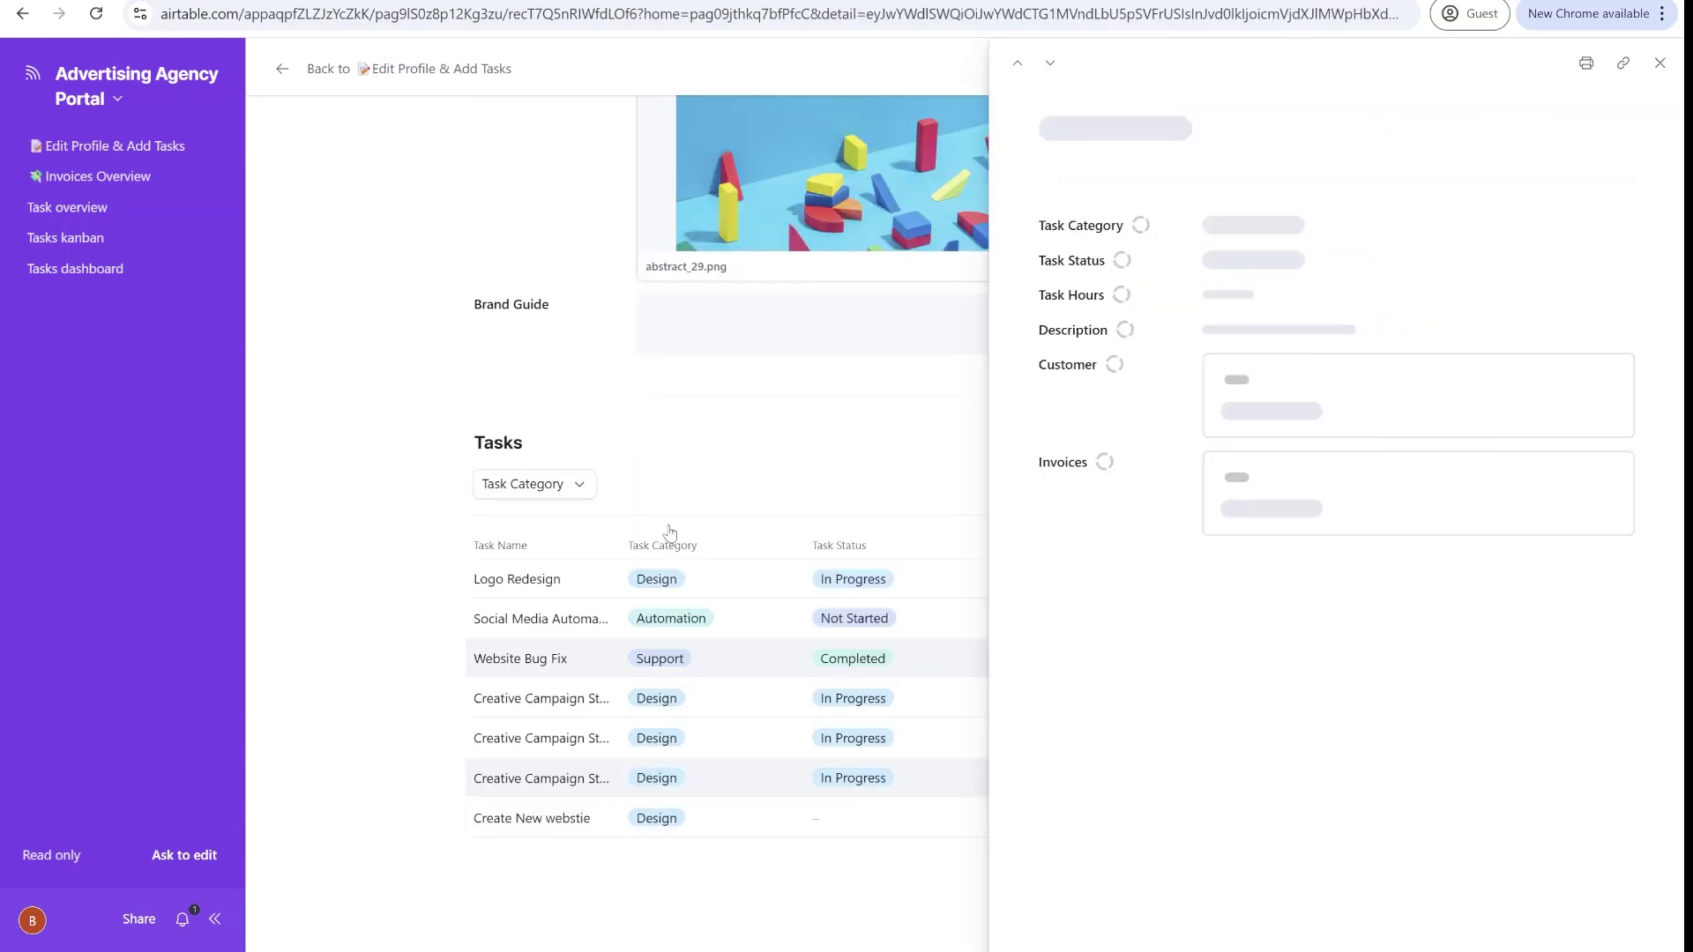
left_click(569, 826)
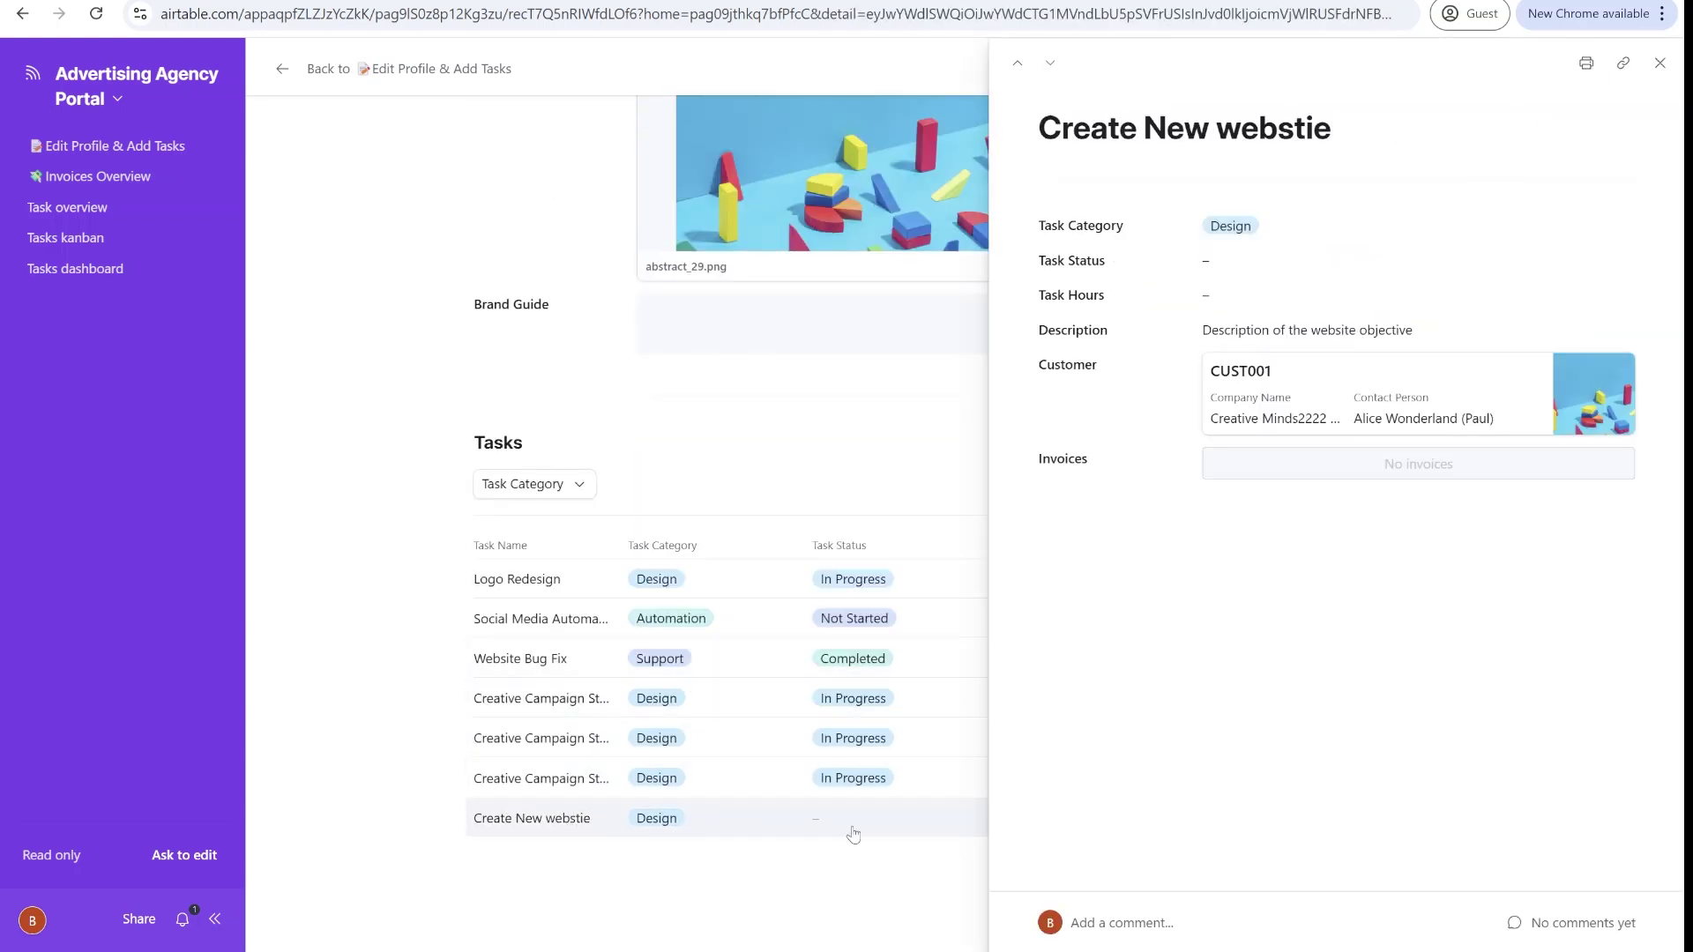
left_click(1659, 62)
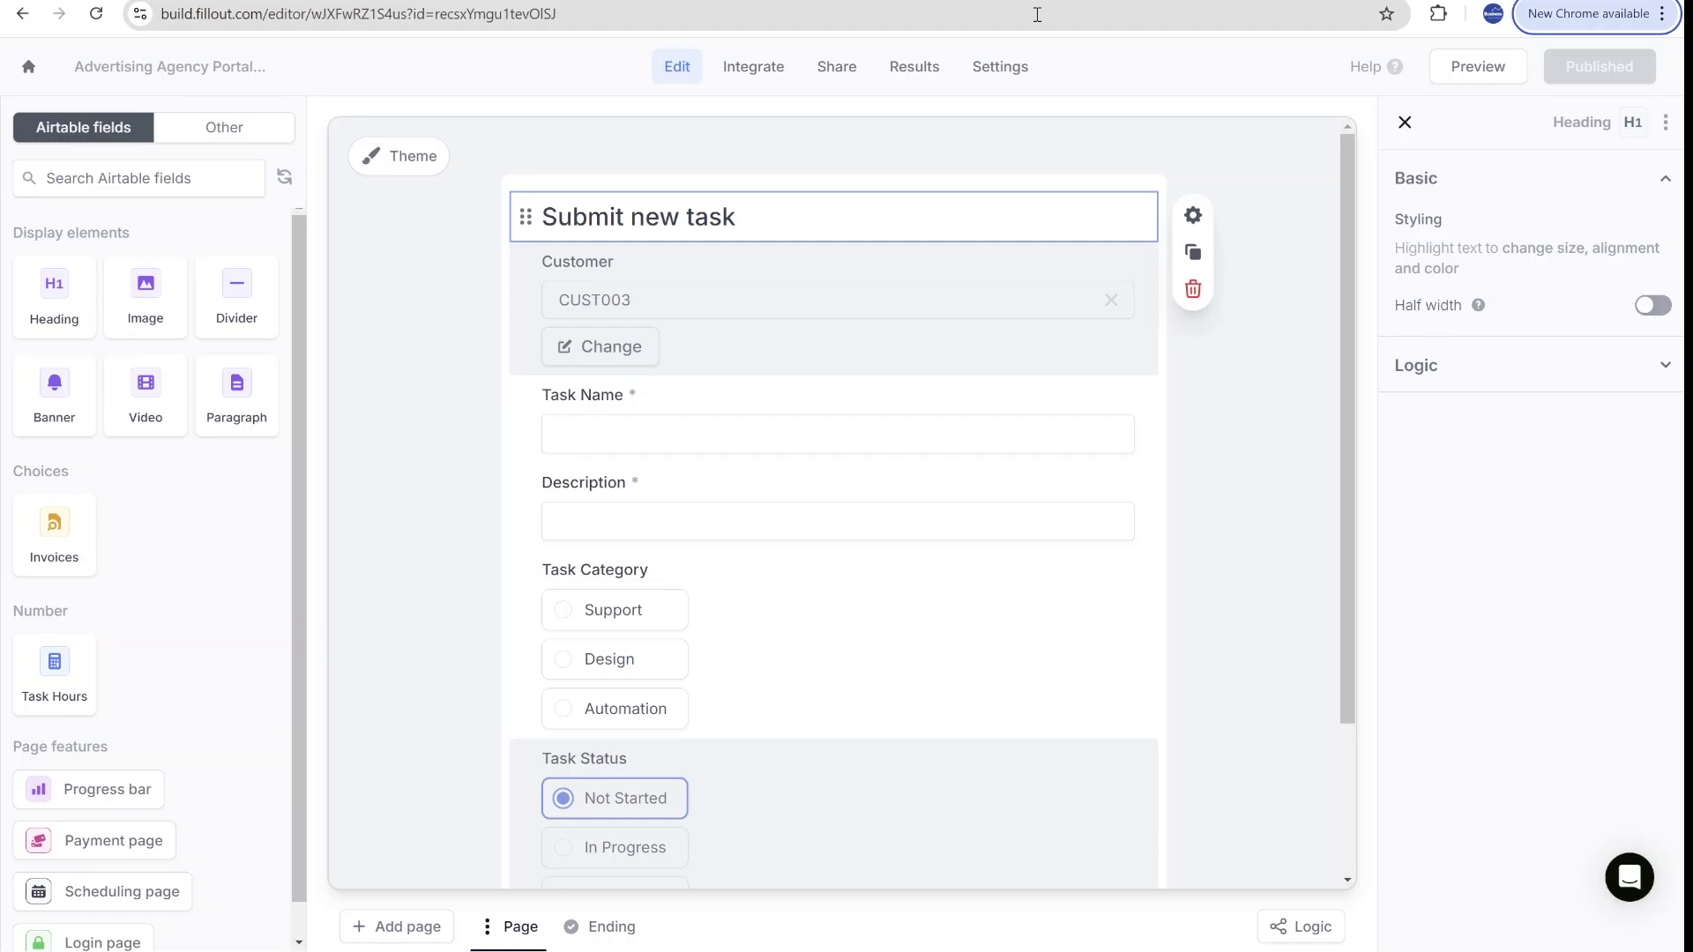
scroll(918, 680, "down", 3)
scroll(755, 473, "up", 3)
left_click(820, 290)
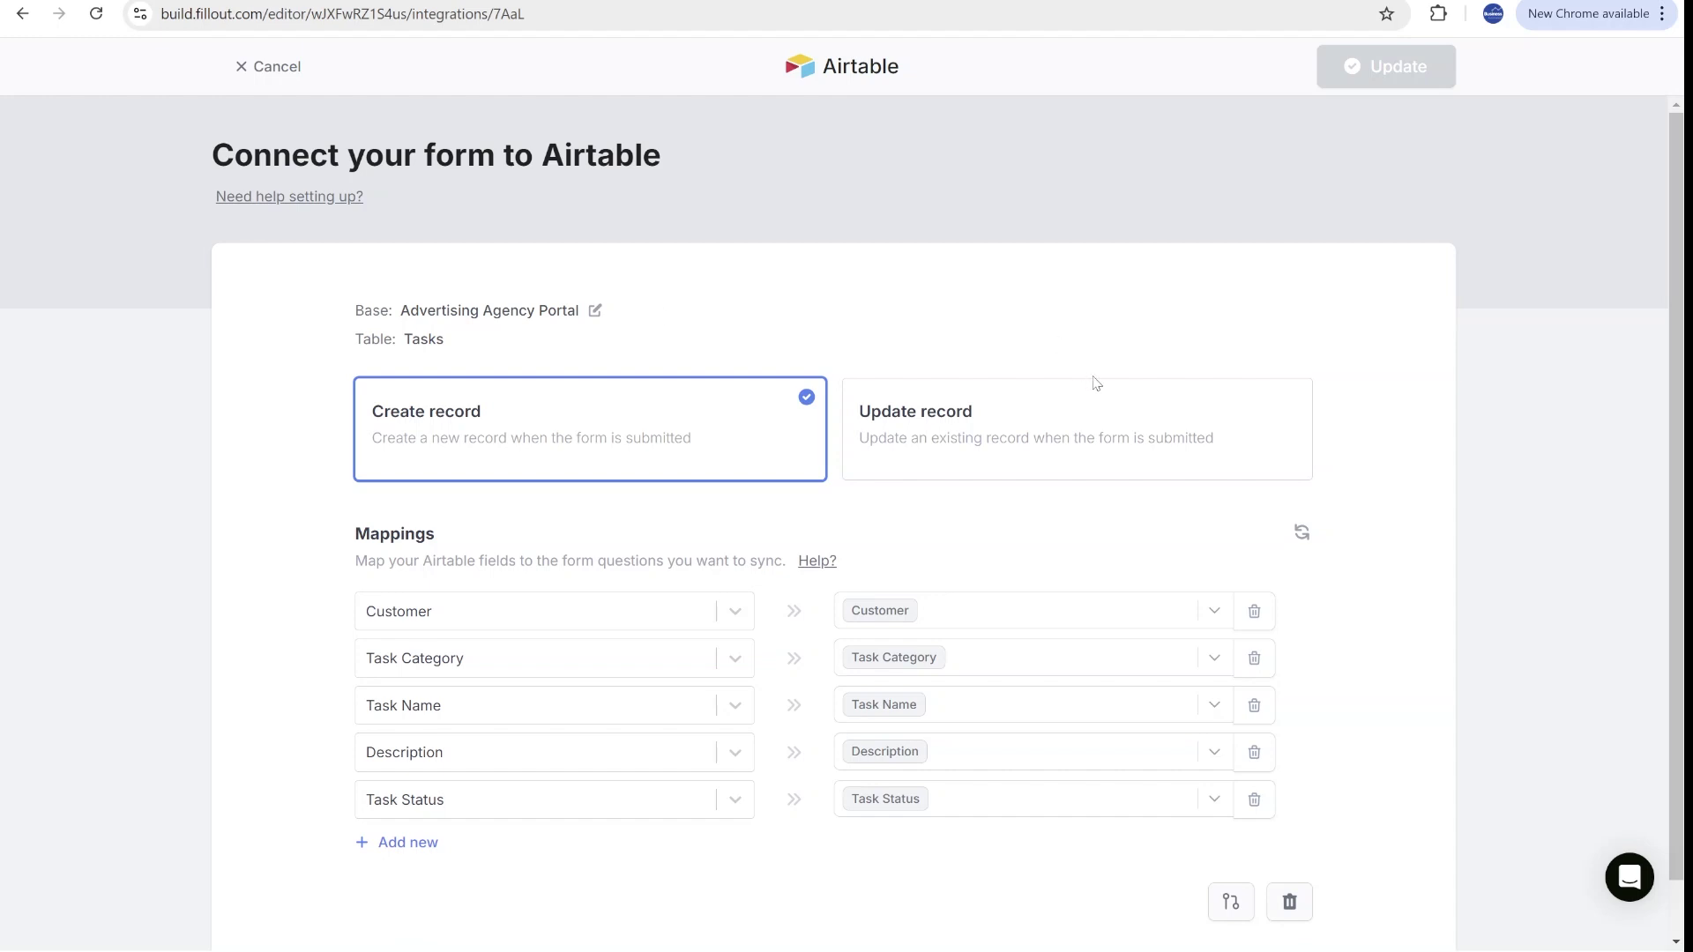
left_click(1085, 423)
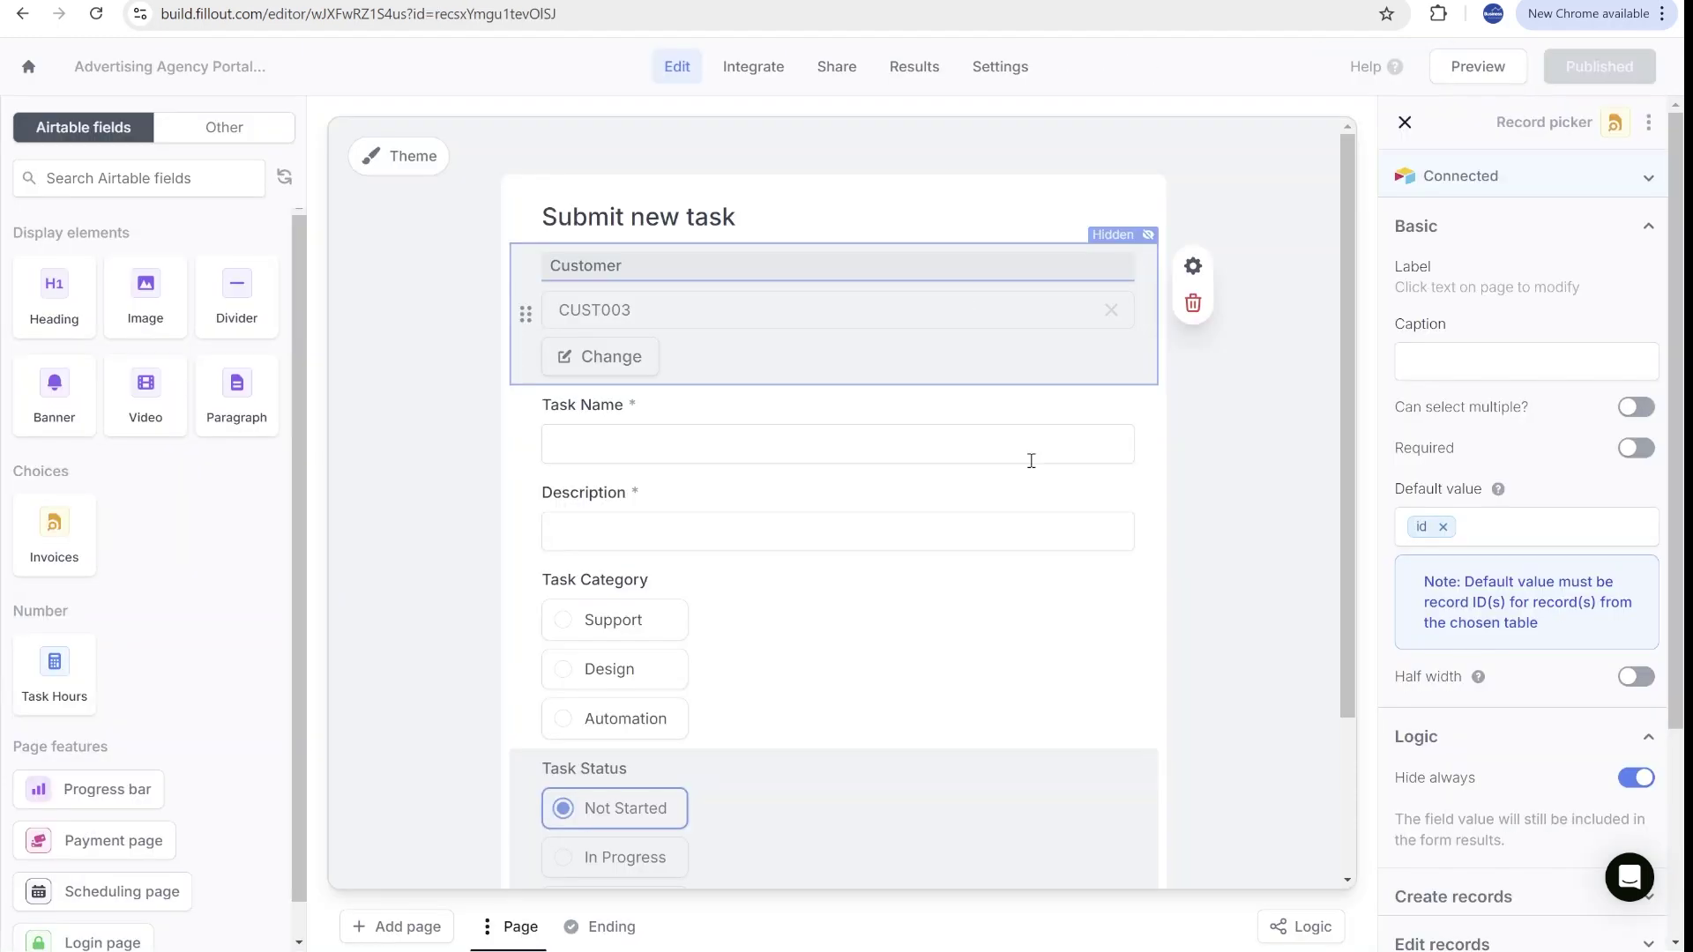
scroll(978, 635, "down", 2)
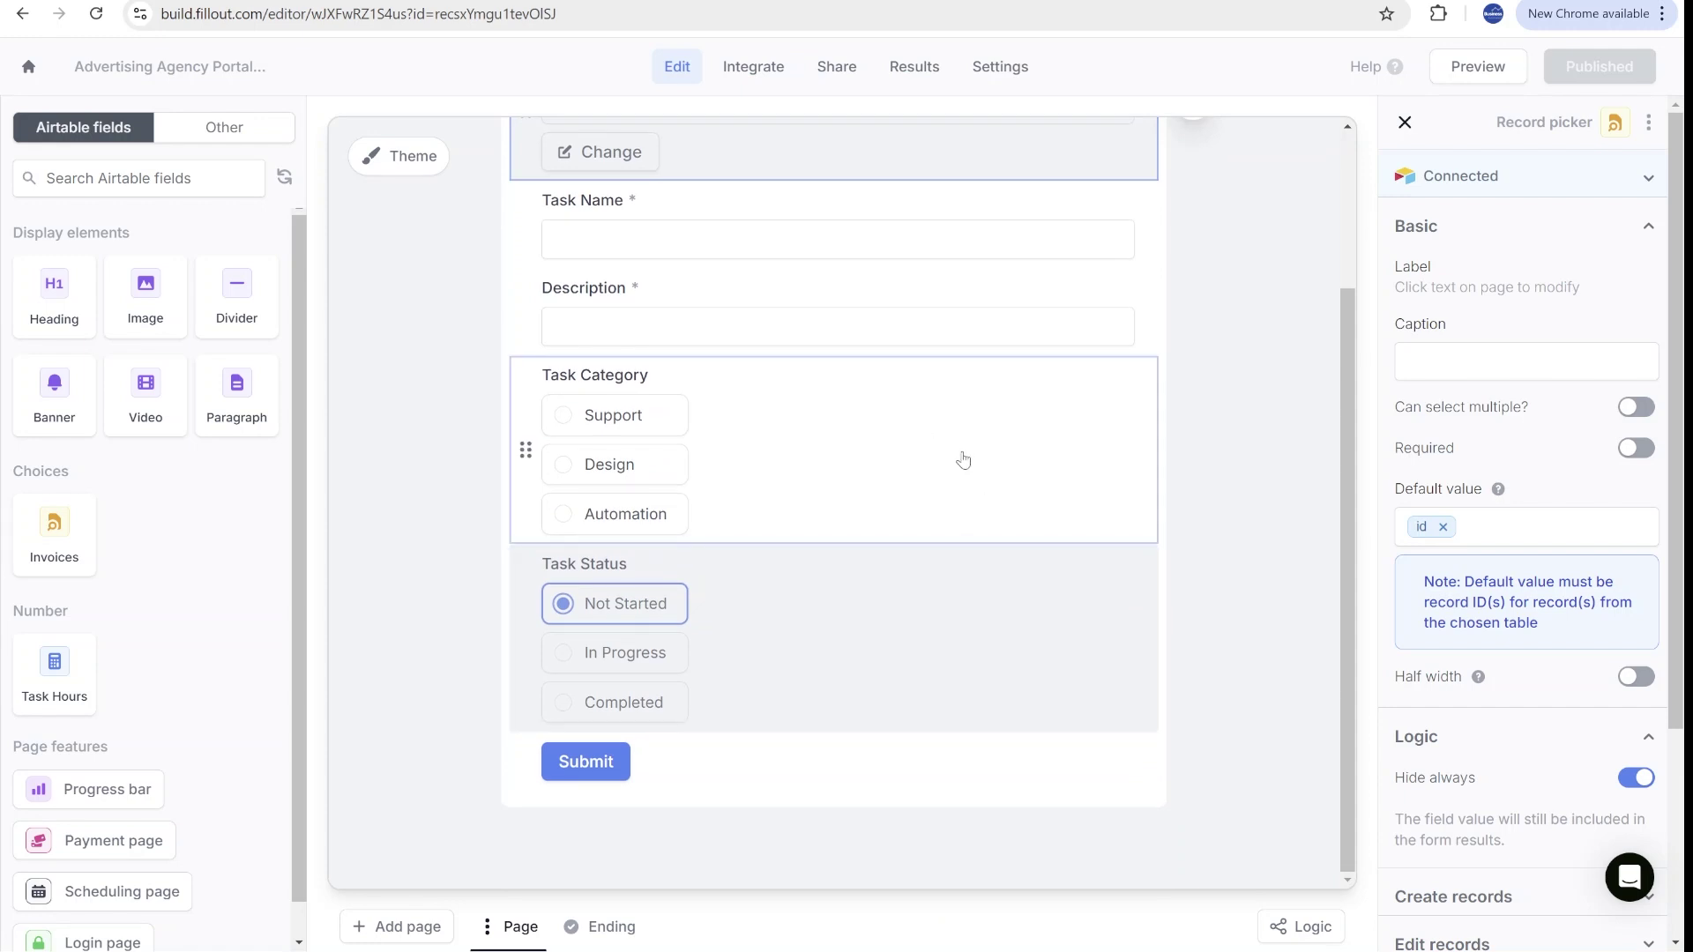
scroll(930, 502, "up", 2)
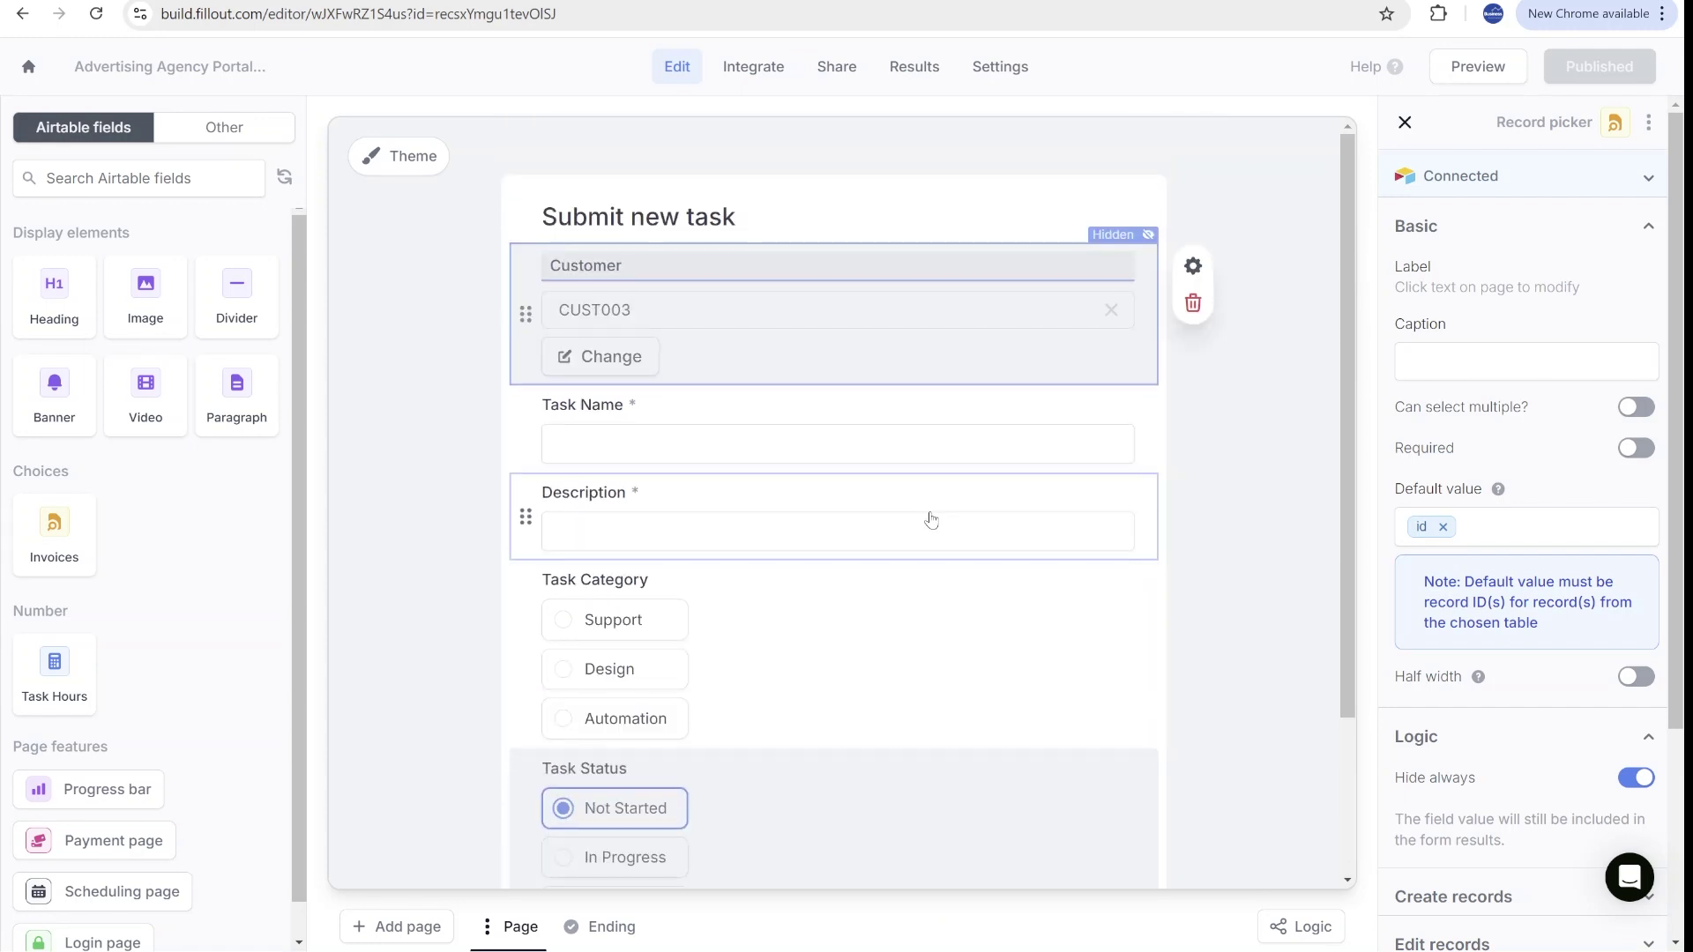